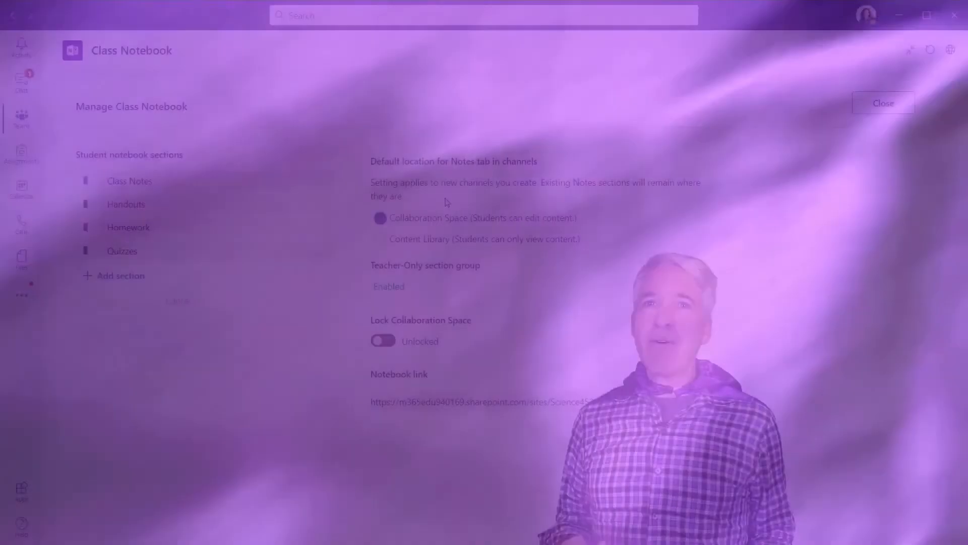
- Set the default location for channel notes to Content Library and open the Unit 1 channel's notes
left_click(543, 244)
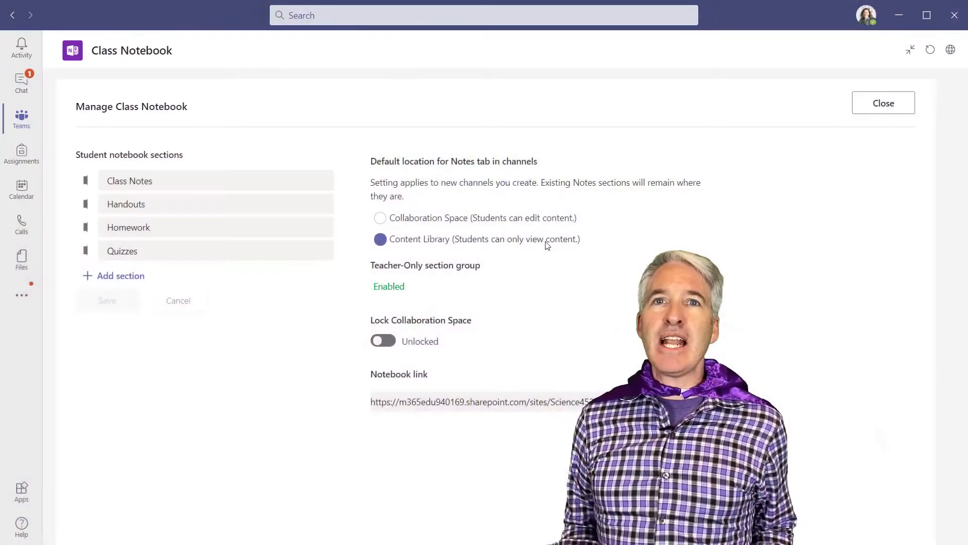
left_click(885, 102)
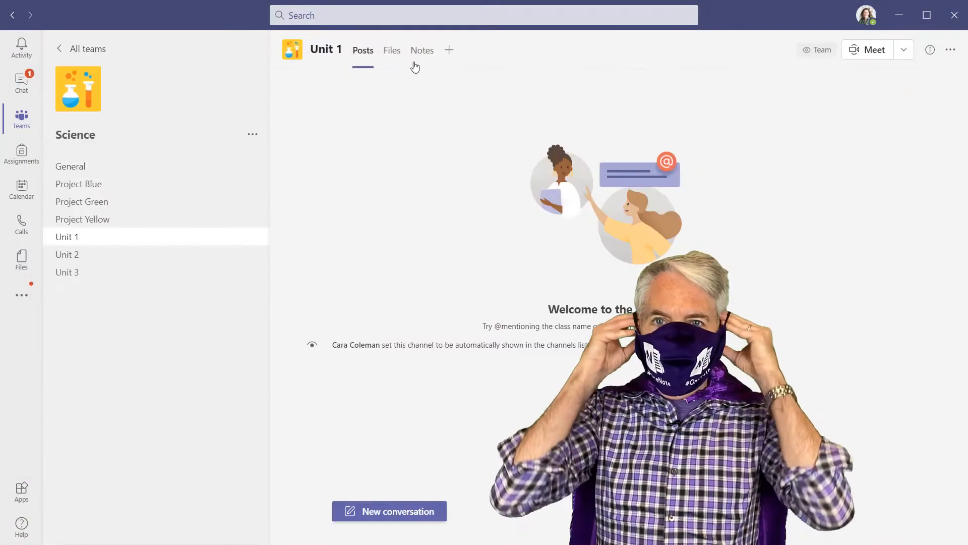
left_click(415, 67)
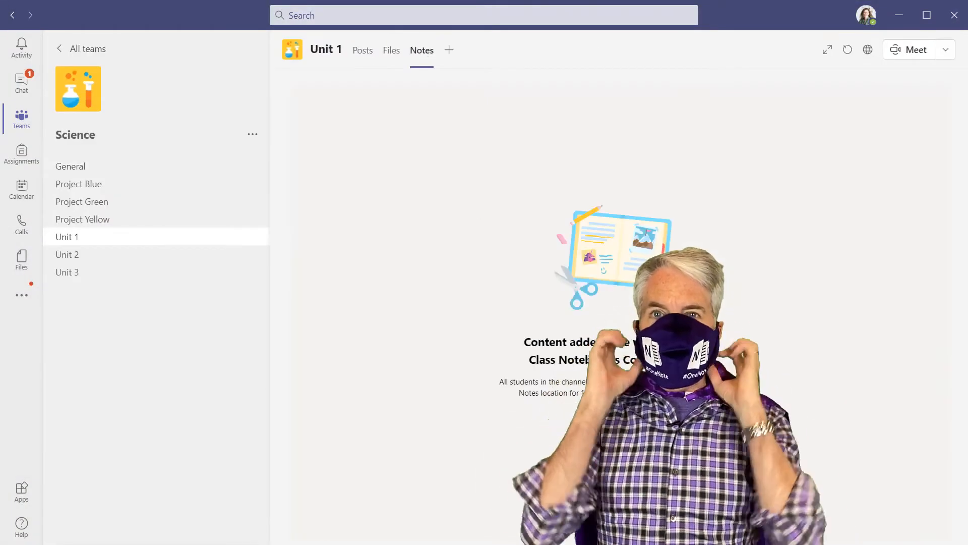
- In OneNote for Windows 10, distribute the page 3 - The Tree Frog's Habitat to the Audio Learners group
left_click(790, 181)
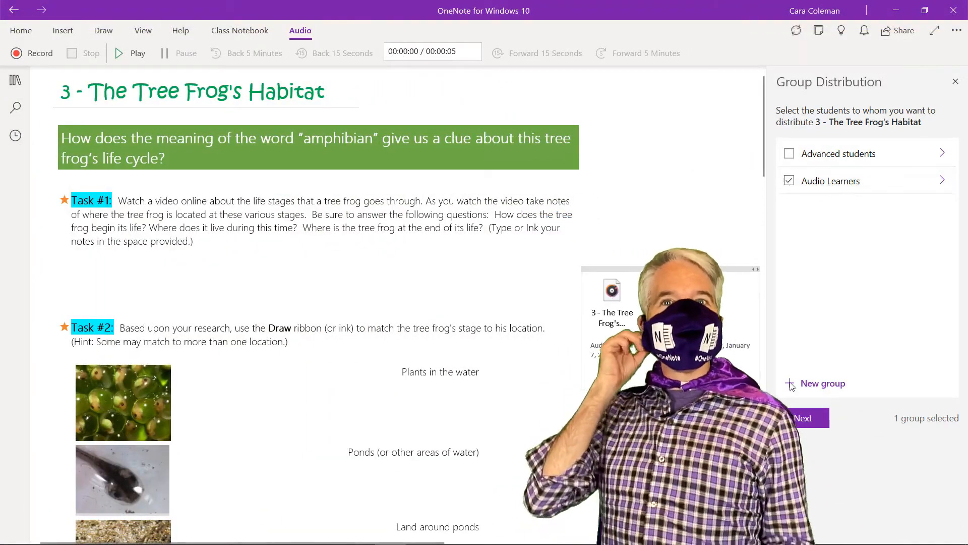
left_click(805, 418)
left_click(824, 226)
left_click(813, 474)
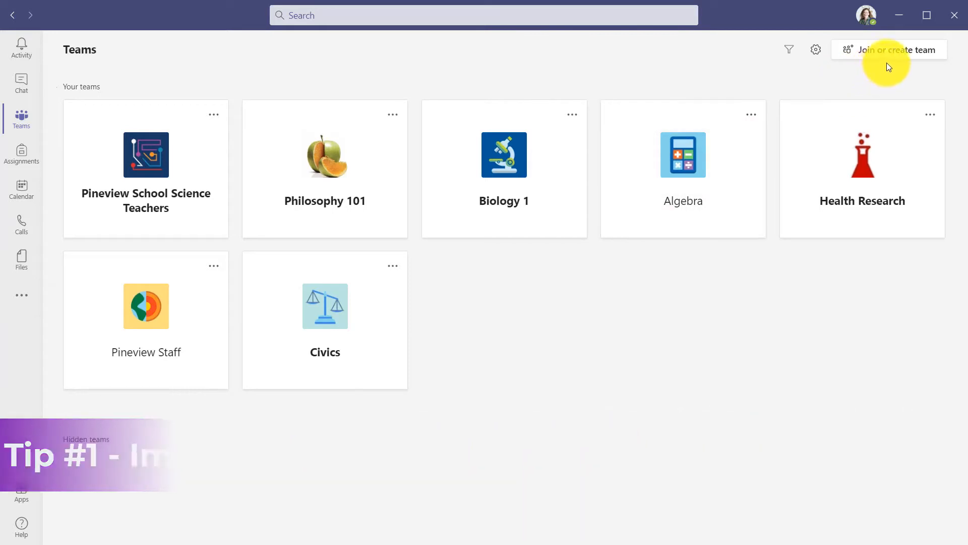
- Create a new class team named Science
left_click(890, 57)
left_click(157, 228)
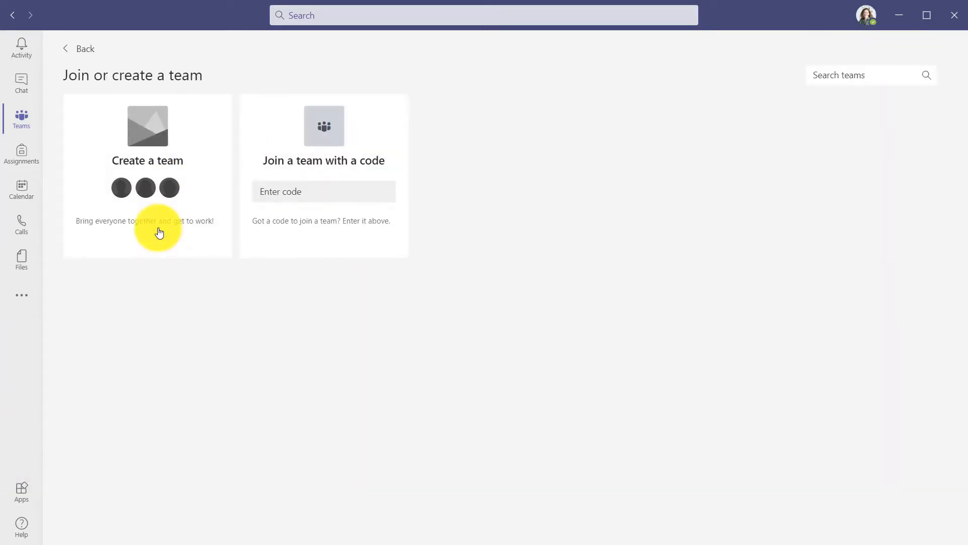
left_click(275, 254)
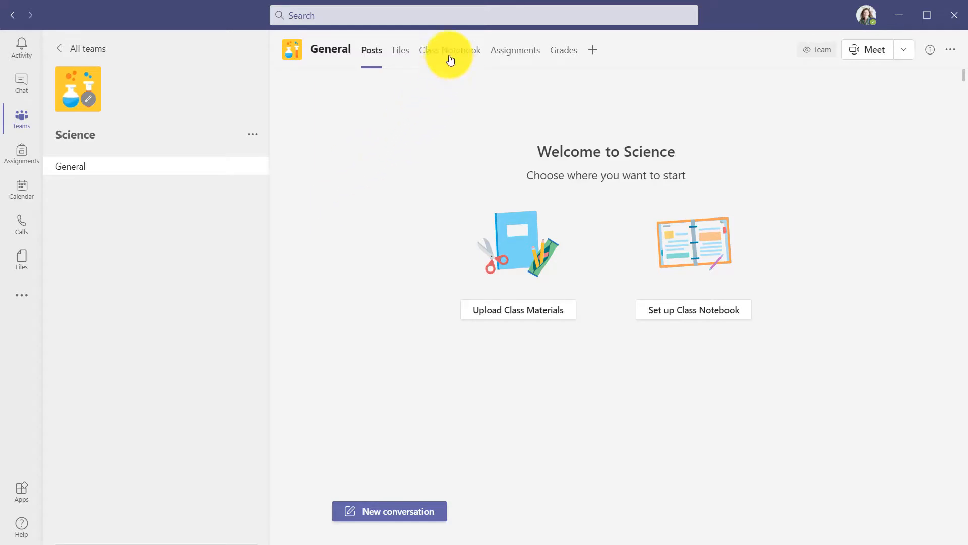
- Start setting up the Science team's OneNote Class Notebook from existing notebook content and continue to the content selection
left_click(476, 52)
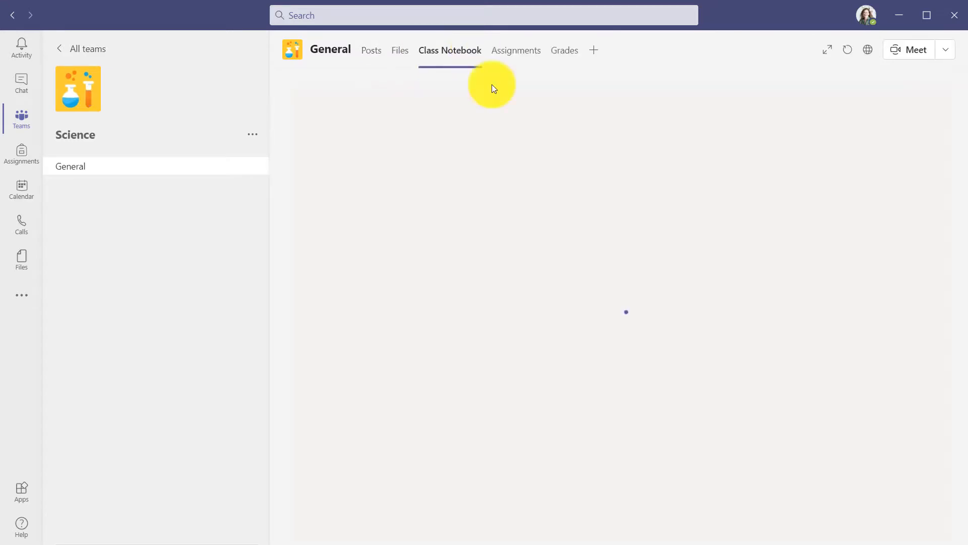
left_click(631, 396)
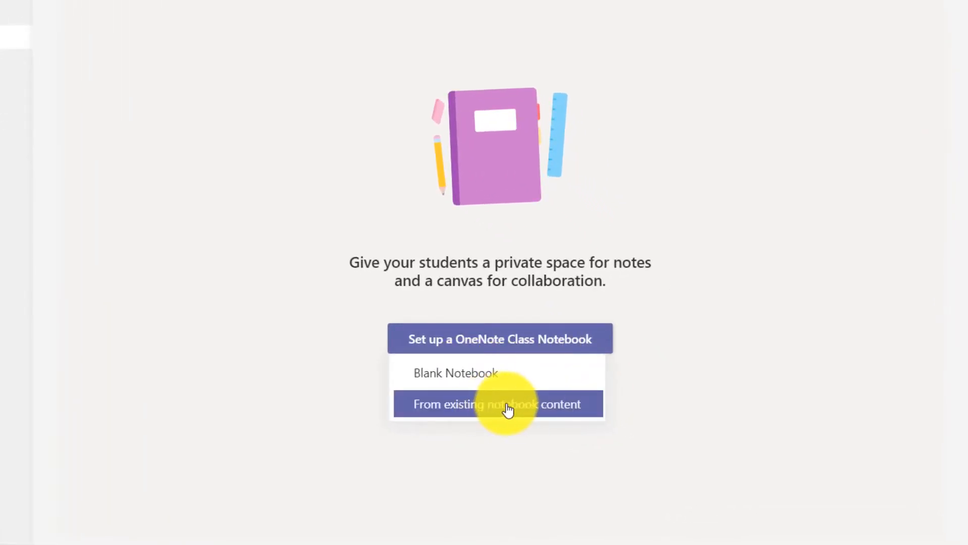
left_click(507, 409)
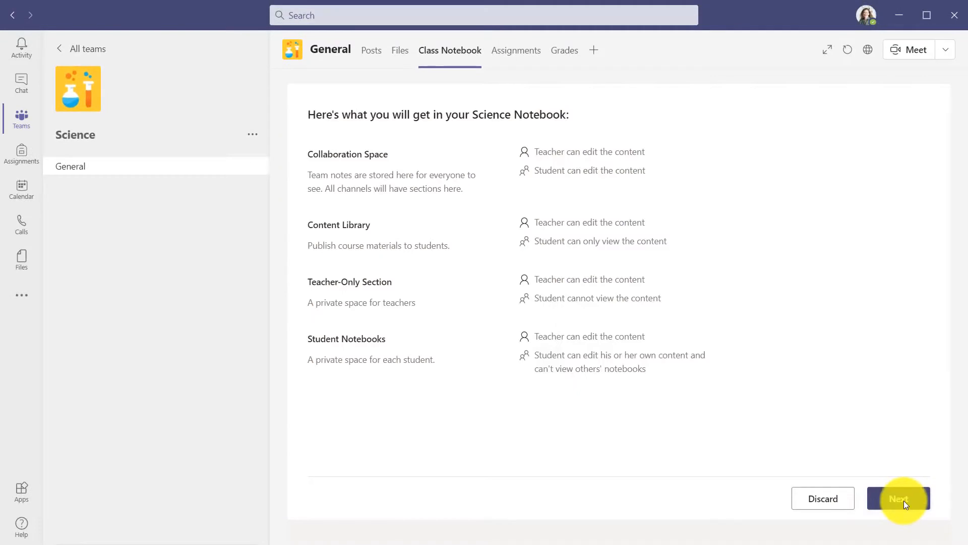
left_click(904, 500)
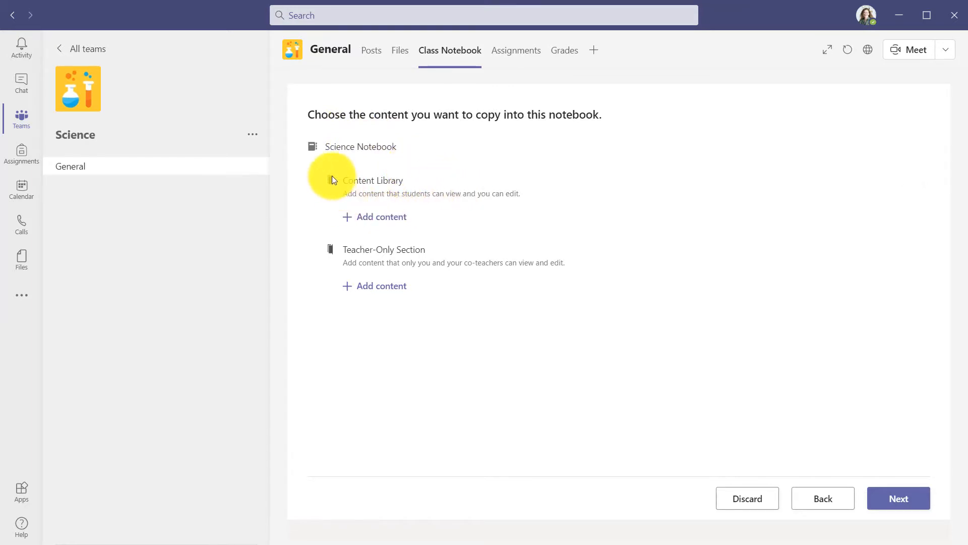
- Add the Japanese Tree Frog, Lectures and Problem of the Week sections from Science Notebook to the Content Library
left_click(396, 218)
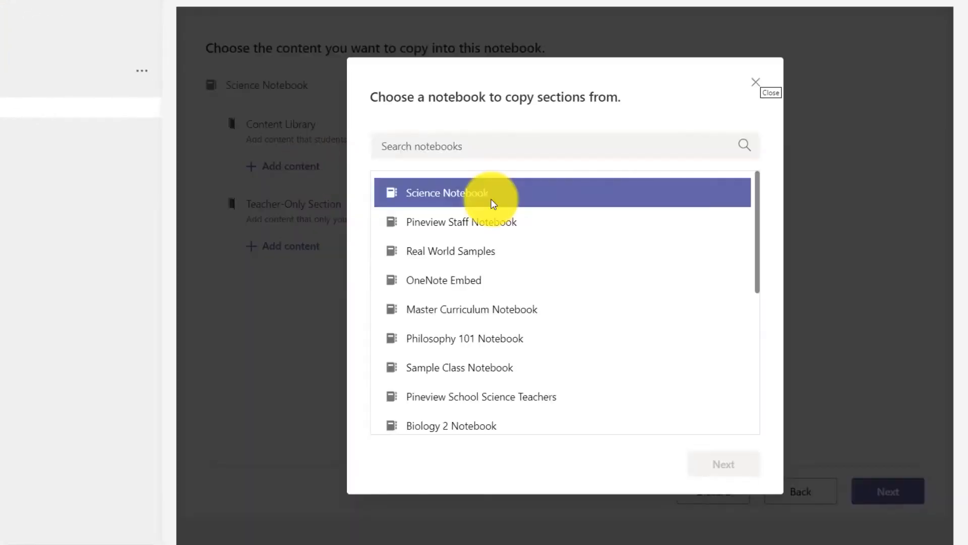
left_click(493, 202)
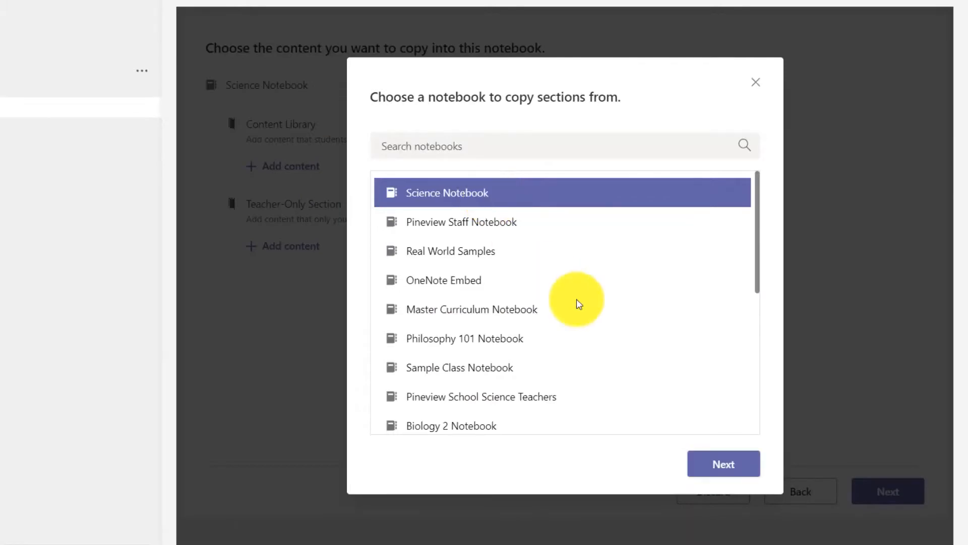
left_click(724, 464)
left_click(407, 234)
left_click(407, 265)
left_click(406, 292)
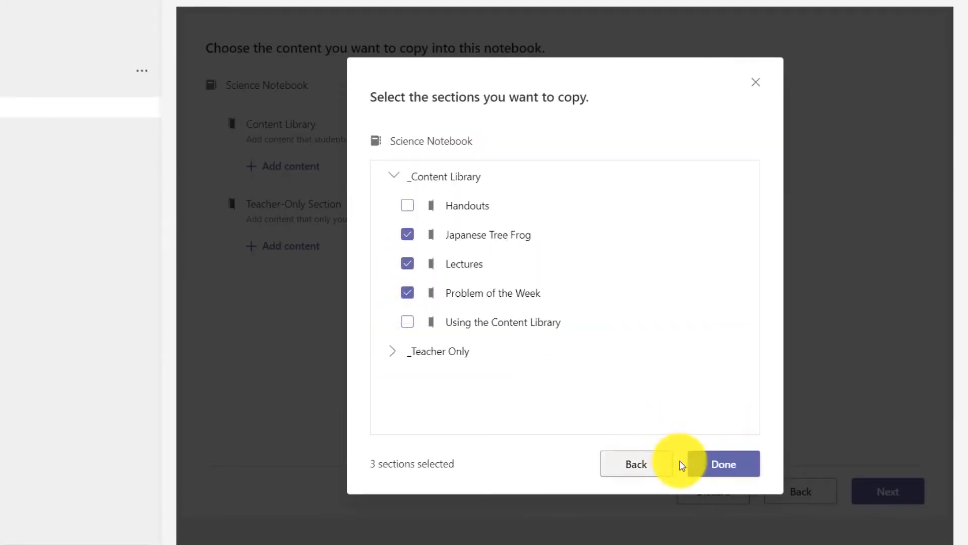
left_click(721, 464)
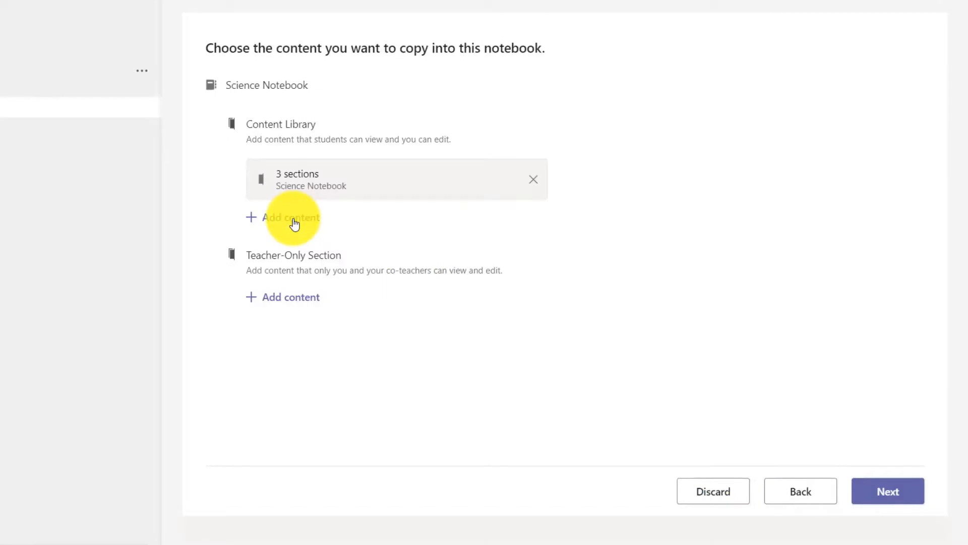
- Add the 2019 materials, Favorite readings and Lesson Plans sections from Master Curriculum Notebook to the Content Library
left_click(295, 222)
left_click(473, 309)
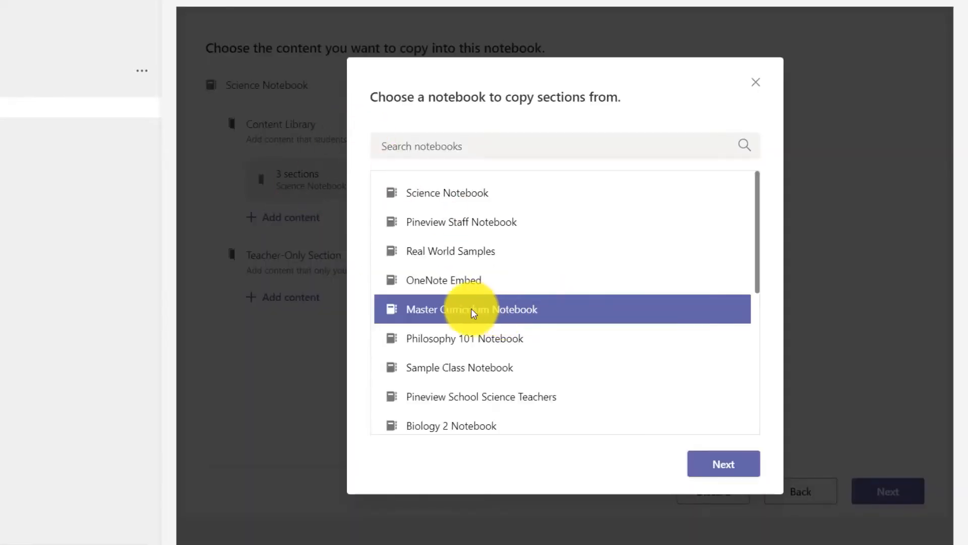
left_click(734, 463)
left_click(393, 176)
left_click(392, 205)
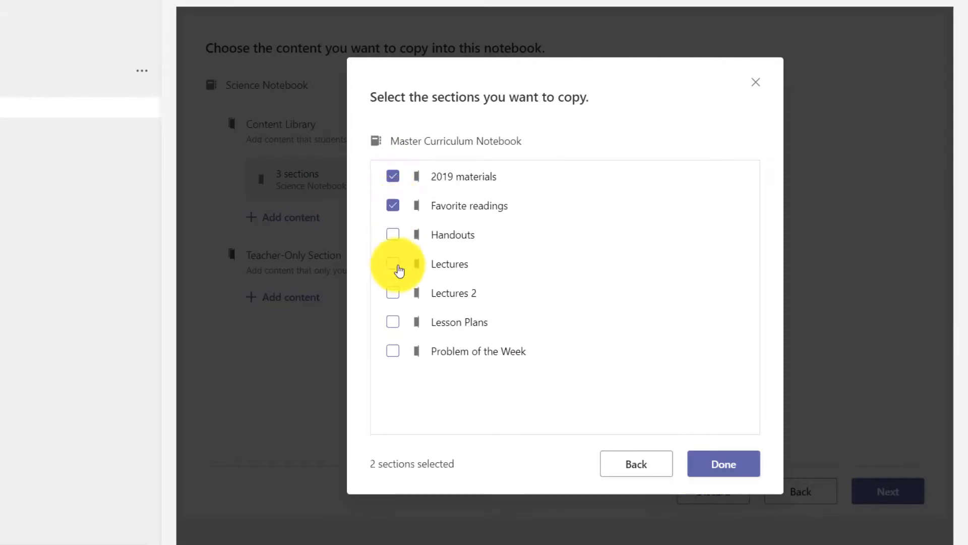
left_click(396, 326)
left_click(727, 471)
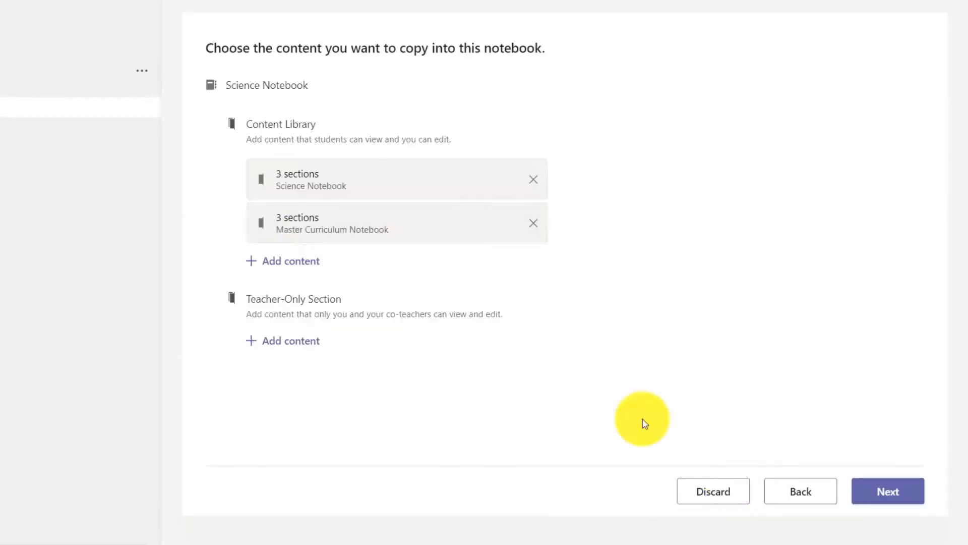
- Add the Lesson Plans section from Science Notebook's Teacher Only group to the Teacher-Only Section
left_click(288, 346)
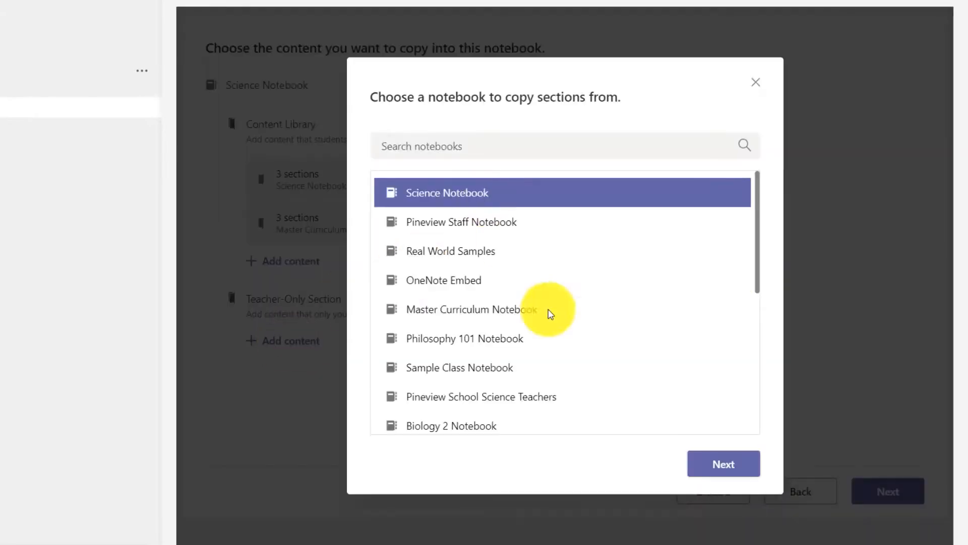
left_click(718, 468)
left_click(408, 234)
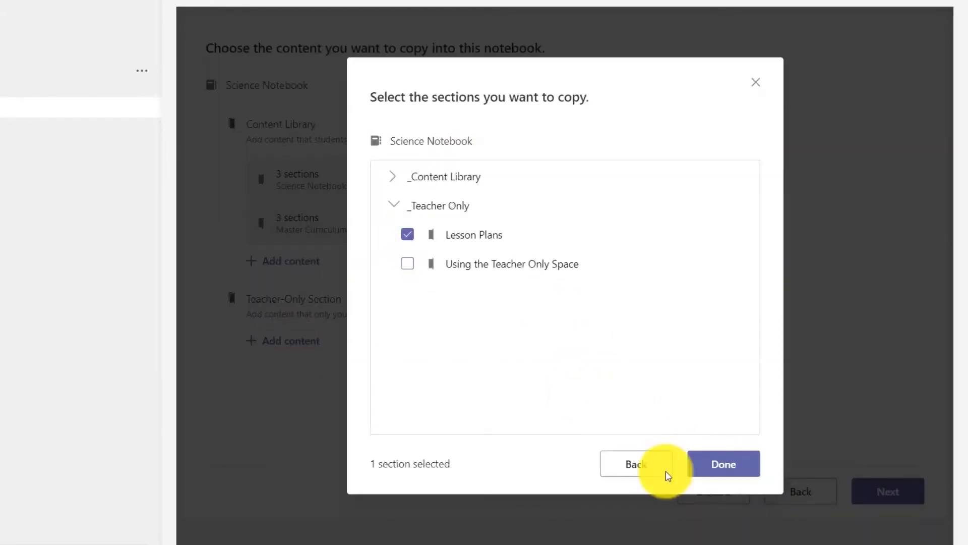
left_click(735, 474)
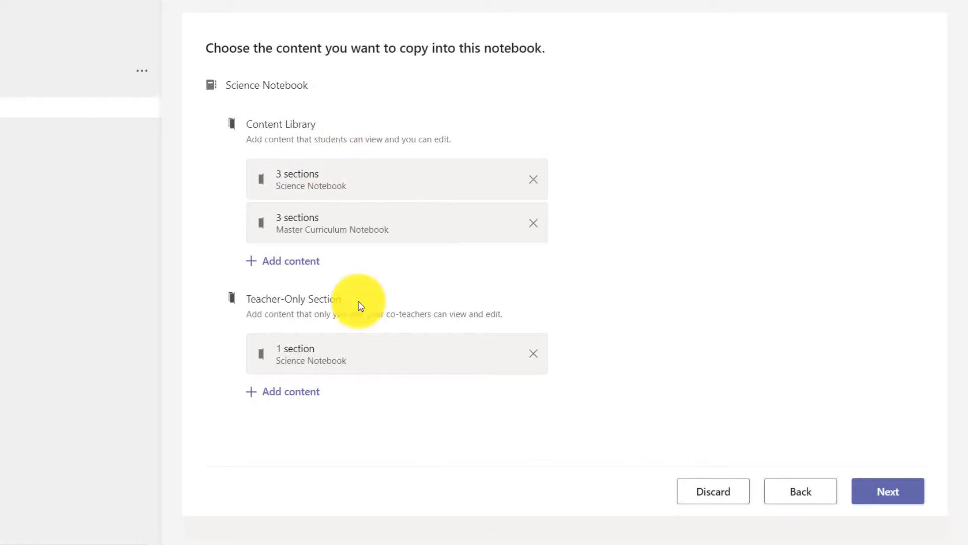
- Create the class notebook with the student sections Handouts, Class Notes, Homework and Quizzes
left_click(884, 489)
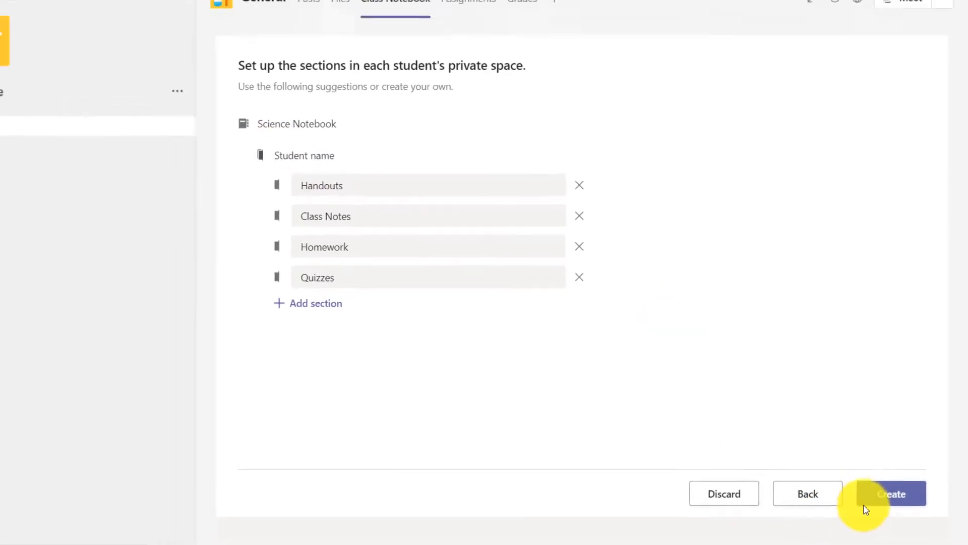
left_click(893, 498)
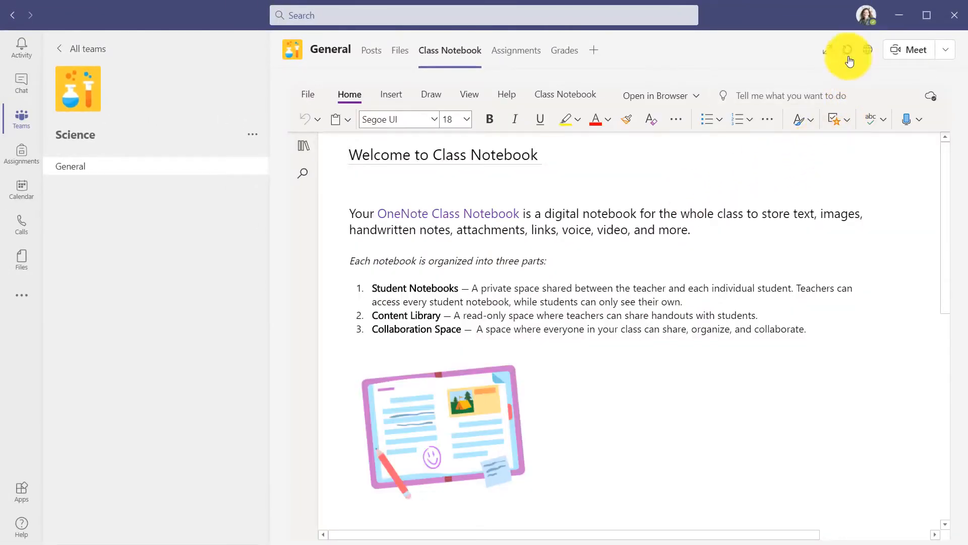
- Expand the notebook to full view and examine the Japanese Tree Frog, Teacher Only and Using the Collaboration Space sections
left_click(829, 51)
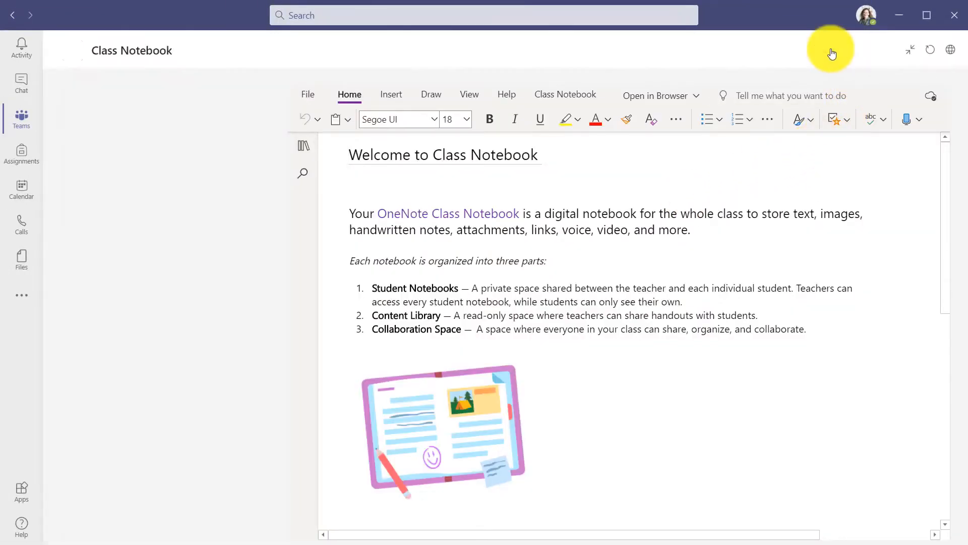
left_click(80, 149)
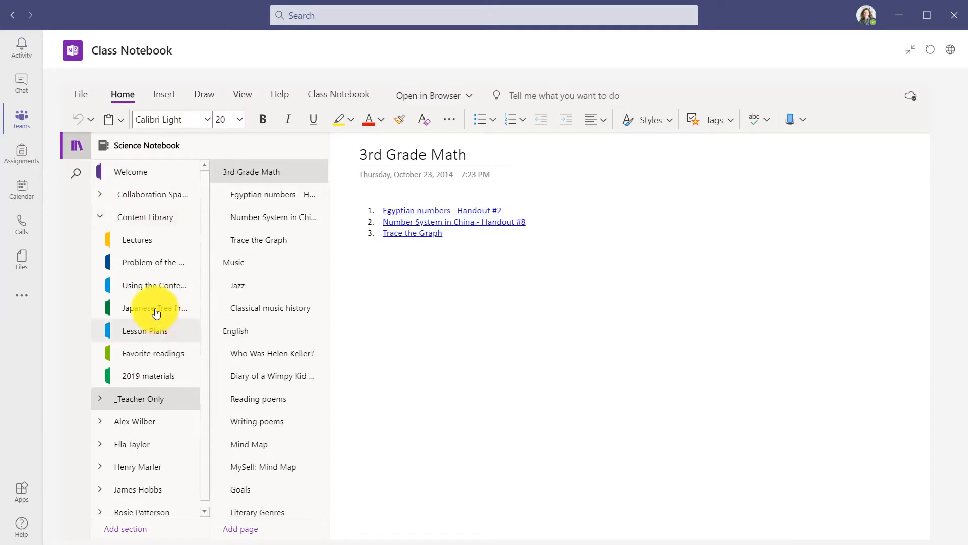
left_click(150, 313)
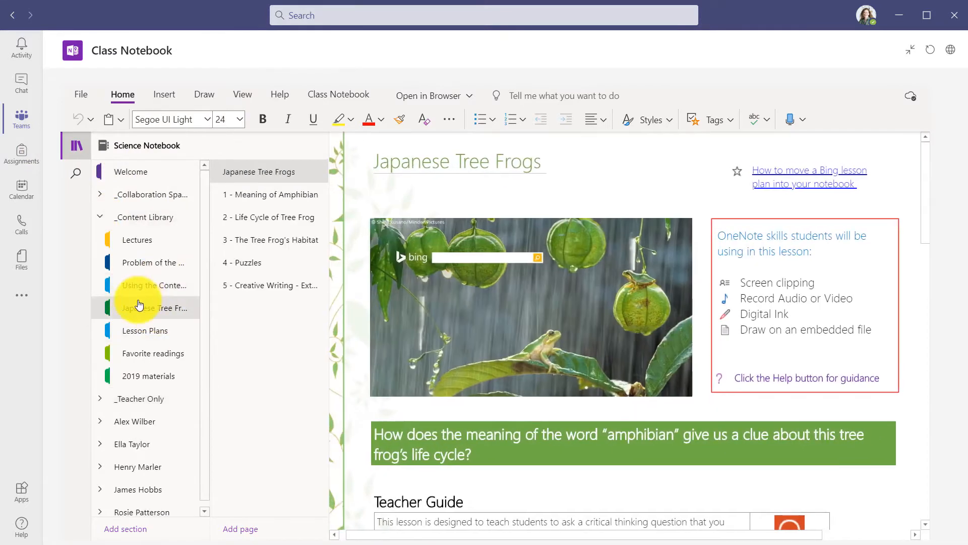
left_click(99, 391)
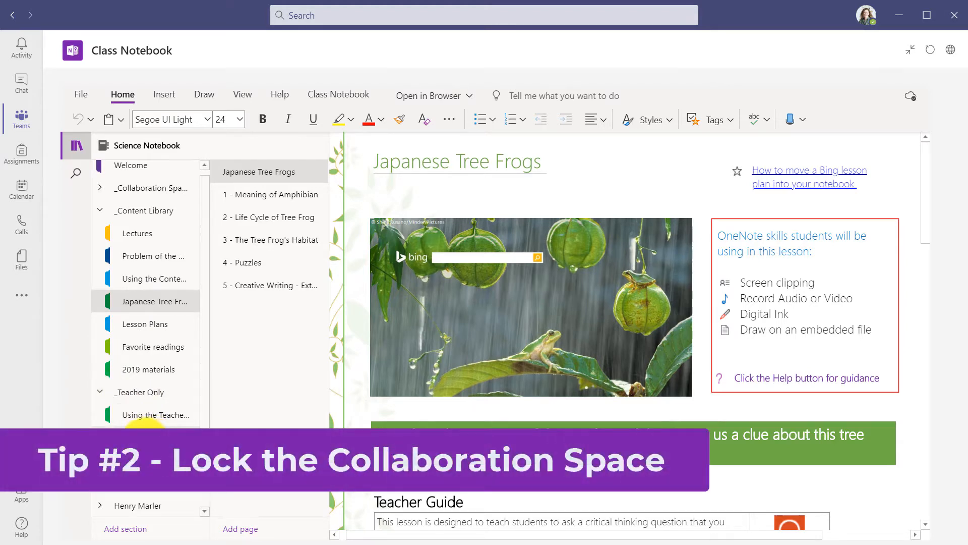
left_click(101, 190)
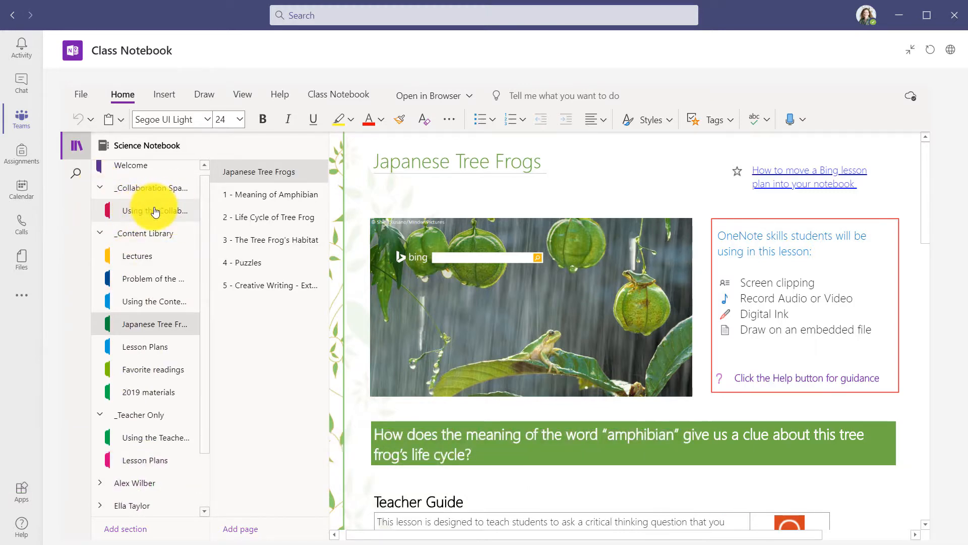
left_click(154, 211)
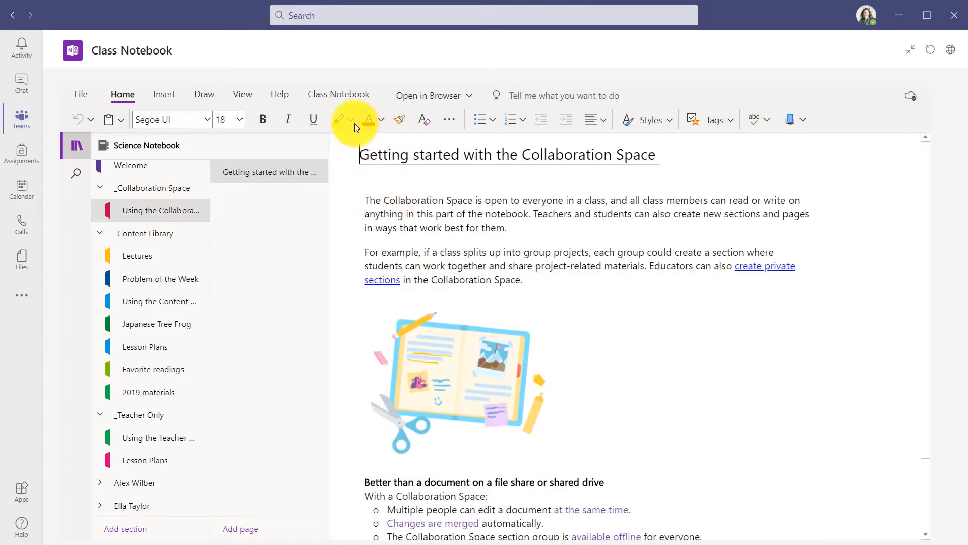
- Lock the Collaboration Space in the class notebook's management settings and return to the notebook with its section navigation shown
left_click(334, 95)
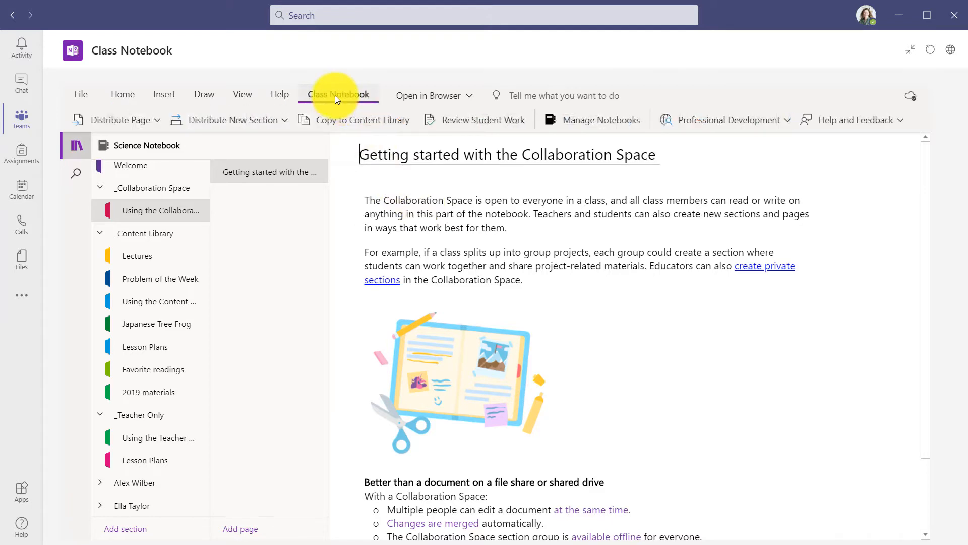
left_click(609, 117)
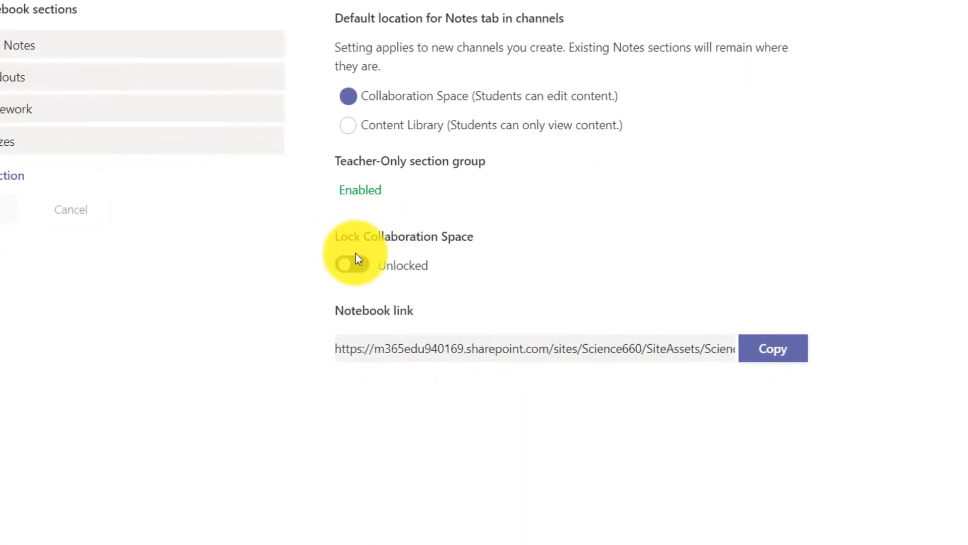
left_click(359, 272)
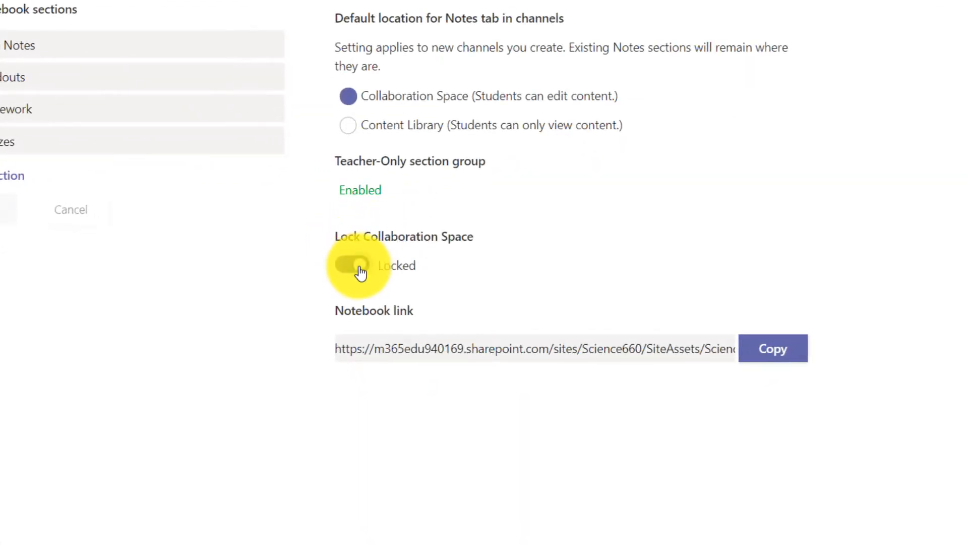
left_click(878, 101)
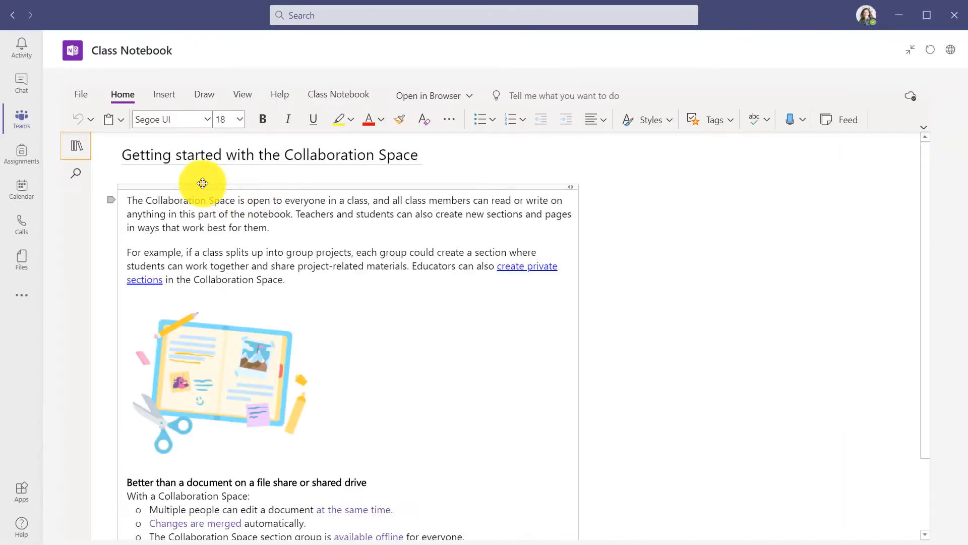
left_click(76, 146)
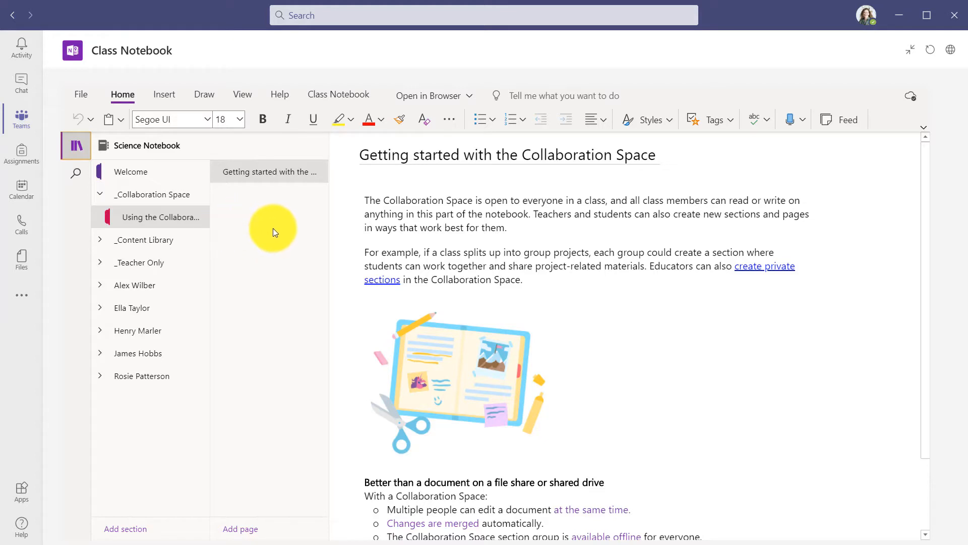
- Add the requested faculty member to the Science team as a teacher by searching for their name
left_click(27, 120)
left_click(254, 134)
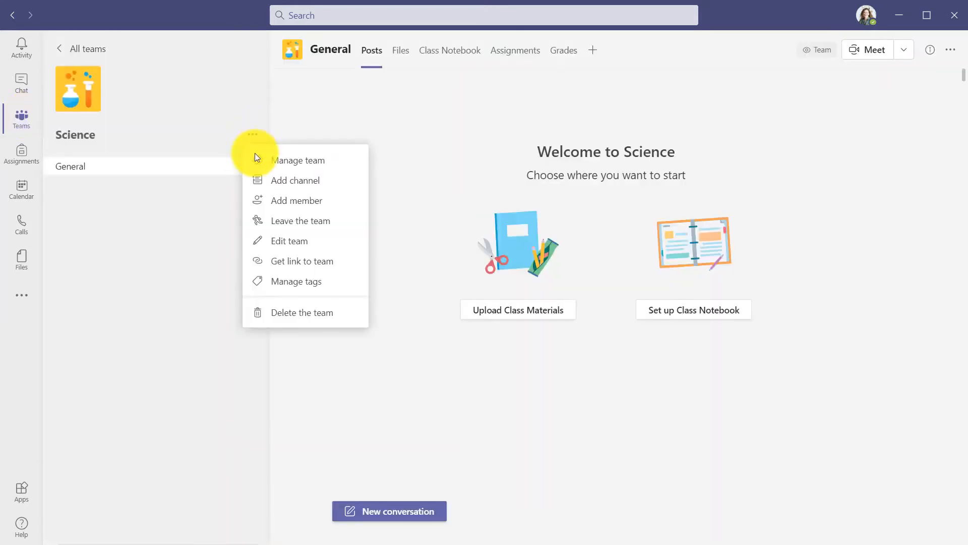
left_click(292, 201)
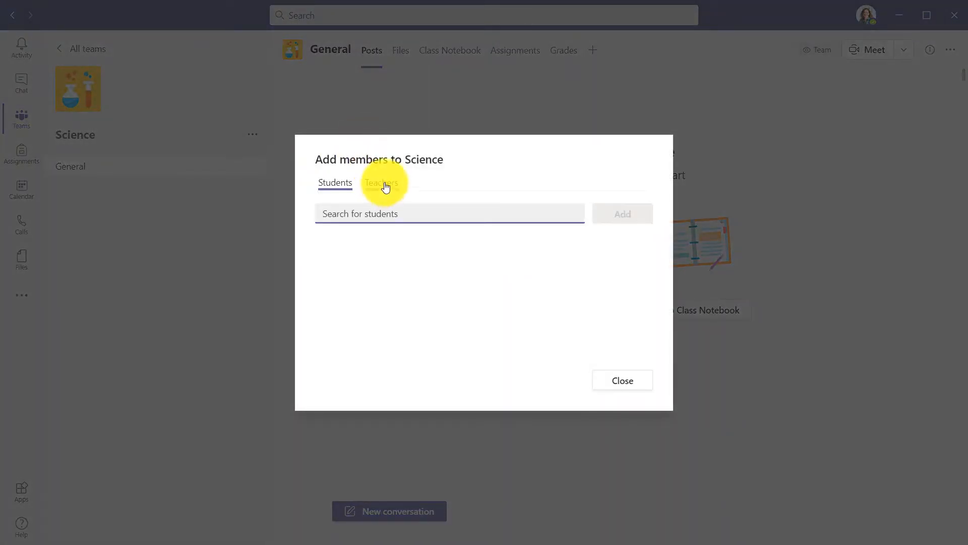
left_click(386, 187)
left_click(379, 214)
type("megn")
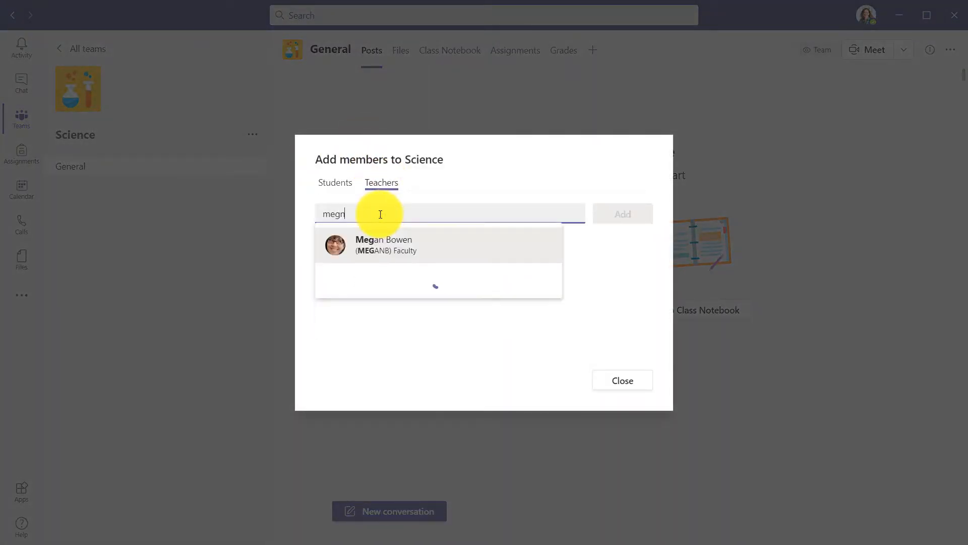
key("Return")
left_click(613, 216)
left_click(636, 385)
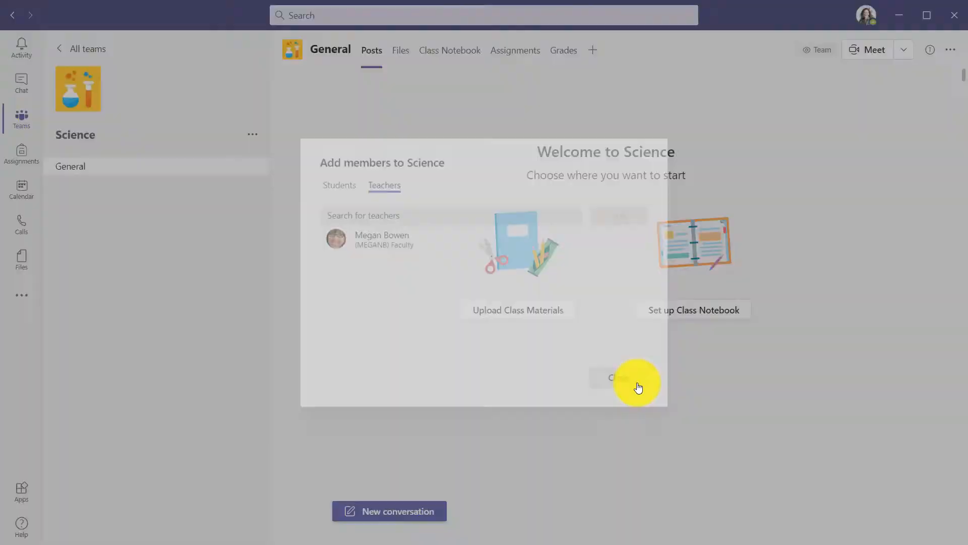
- Open the Science team's Class Notebook, show its section navigation and expand the notebook to full view
left_click(442, 51)
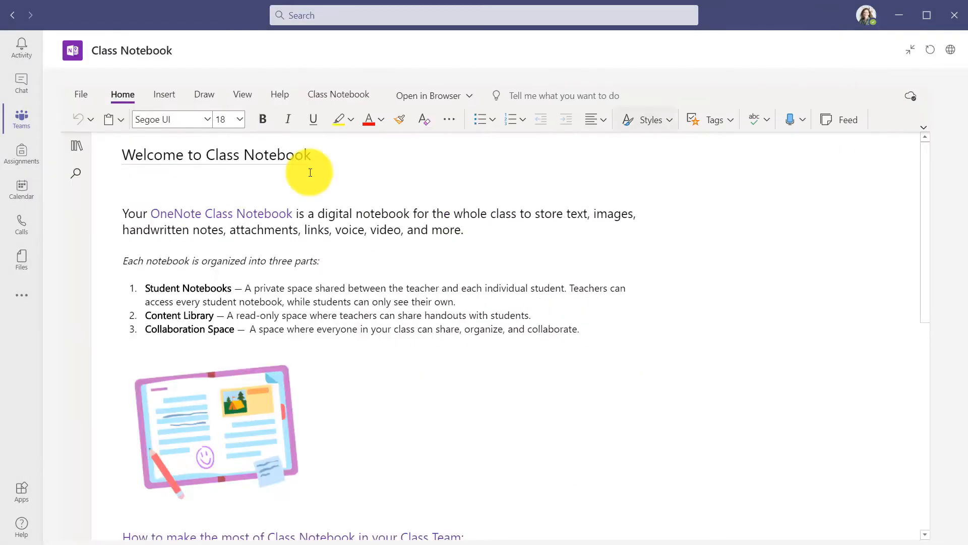
left_click(73, 147)
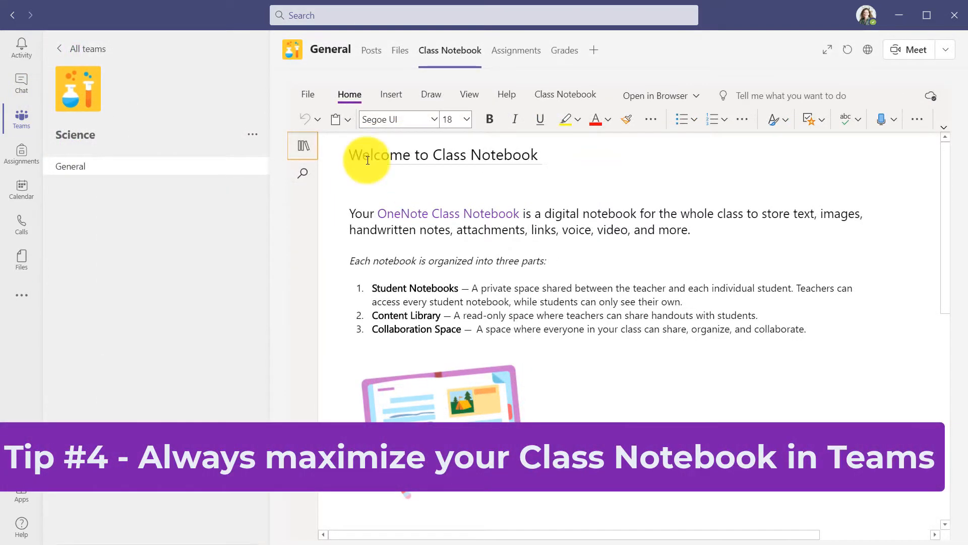
left_click(305, 147)
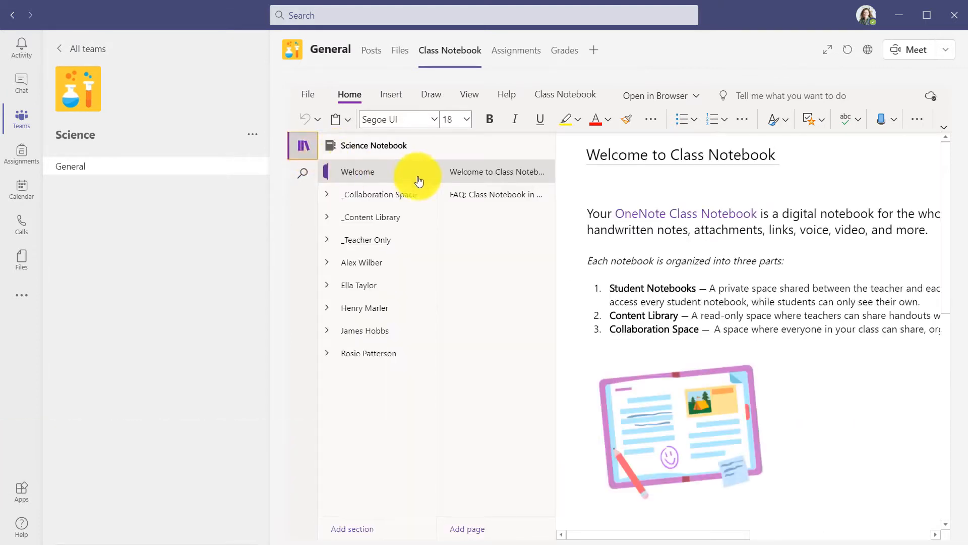
left_click(826, 49)
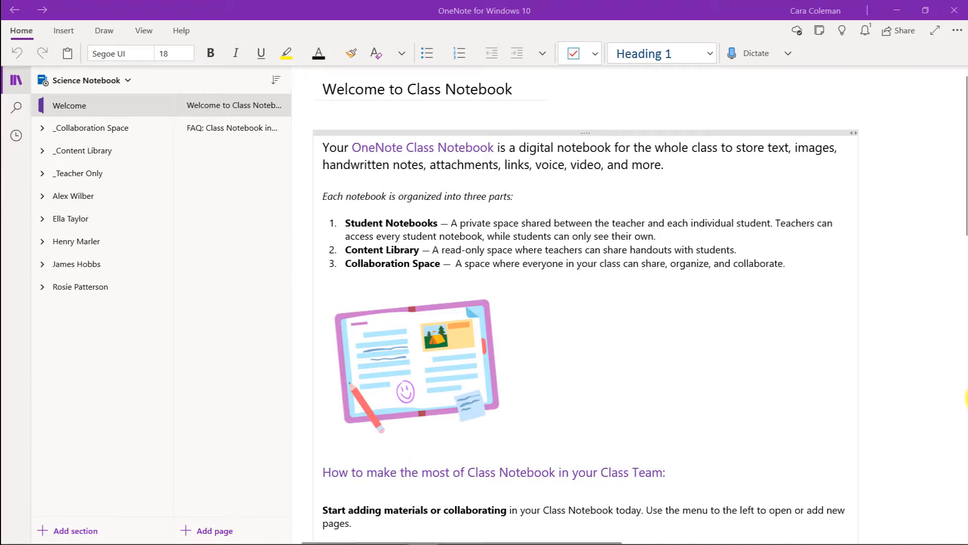
- Switch to OneNote for Windows 10, turn on Class Notebook tools in the options and leave the settings
left_click(957, 30)
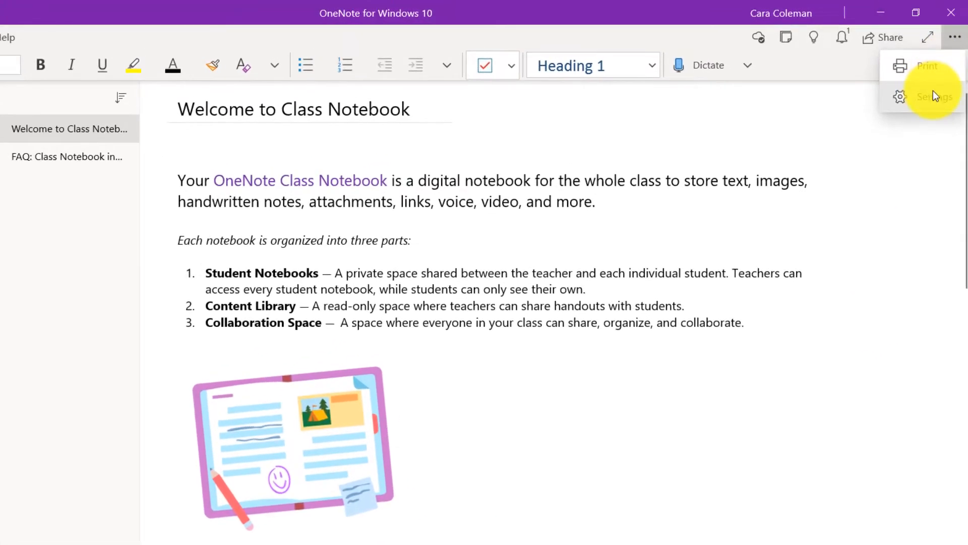
left_click(933, 92)
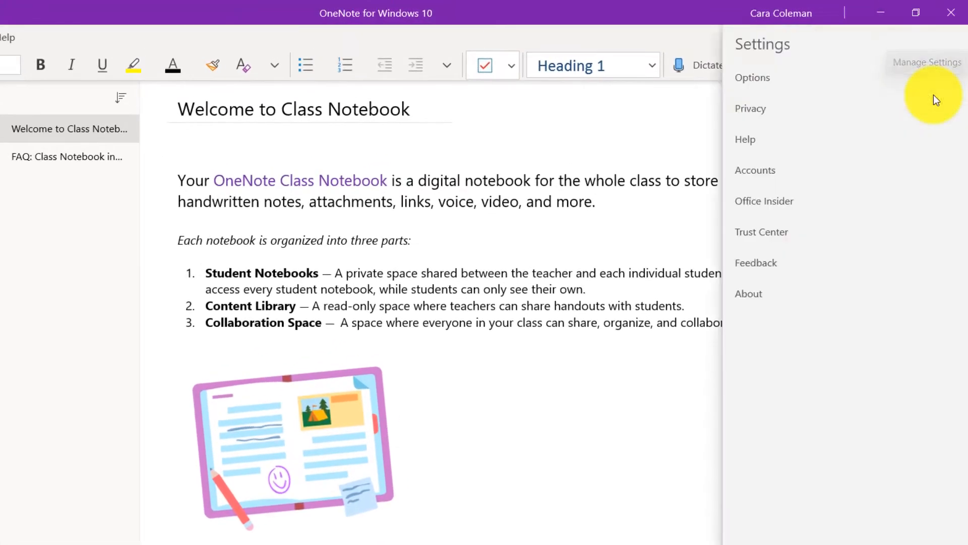
left_click(805, 81)
scroll(828, 353, "down", 1)
scroll(828, 351, "down", 3)
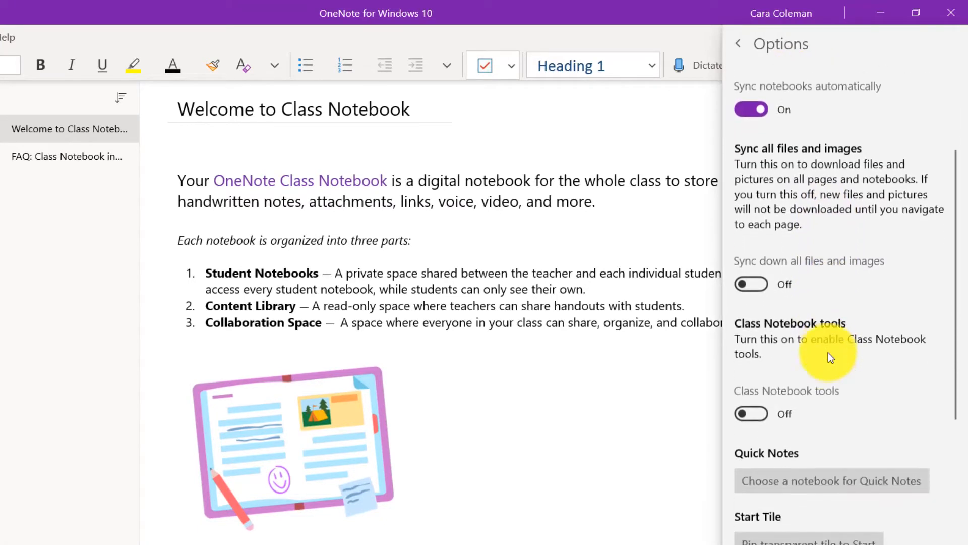
left_click(757, 406)
left_click(738, 44)
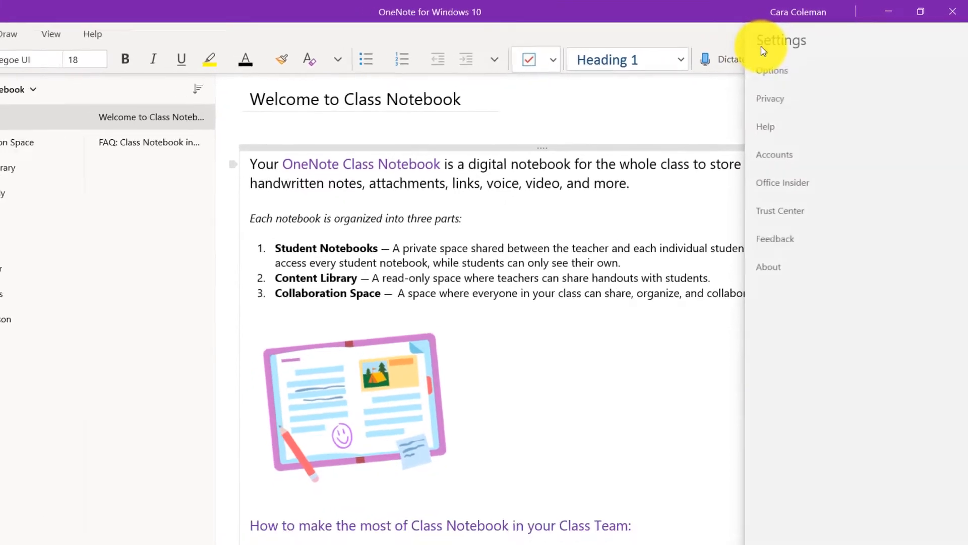
left_click(657, 22)
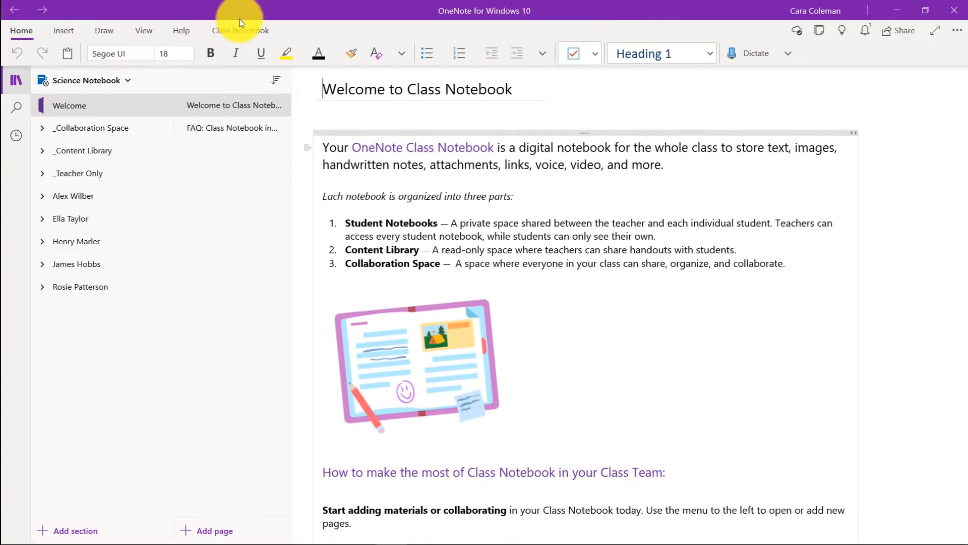
- Show the Class Notebook tools and open the page 3 - The Tree Frog's Habitat in the Content Library's Japanese Tree Frog section
left_click(248, 32)
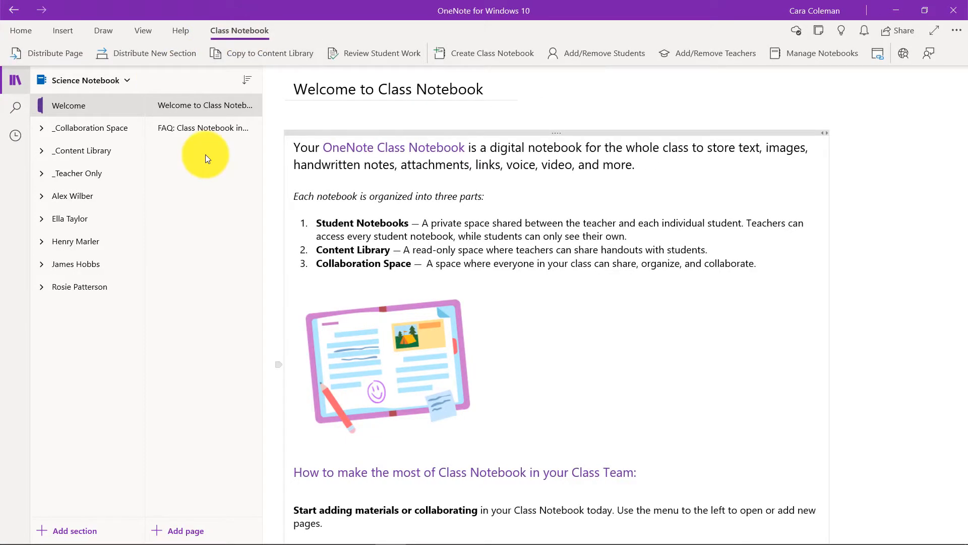
left_click(41, 150)
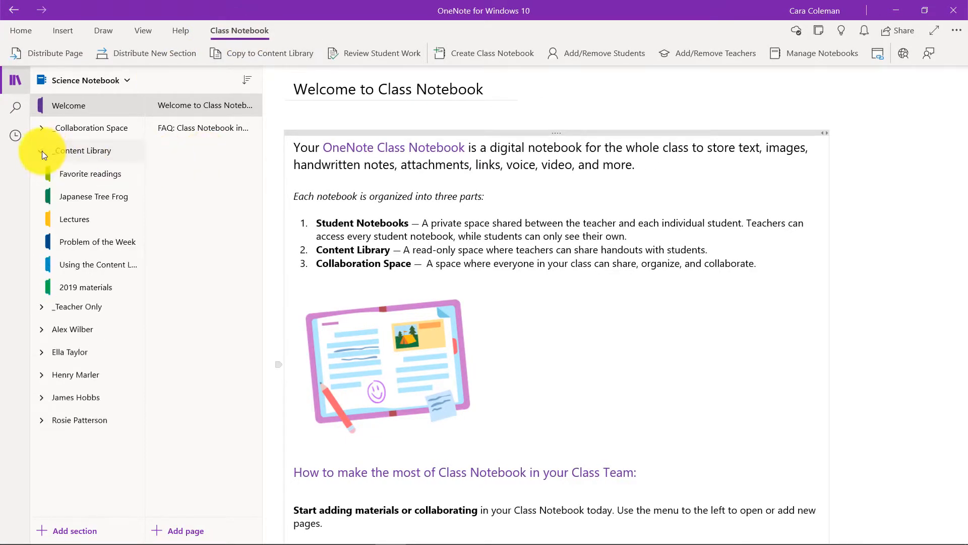
left_click(114, 198)
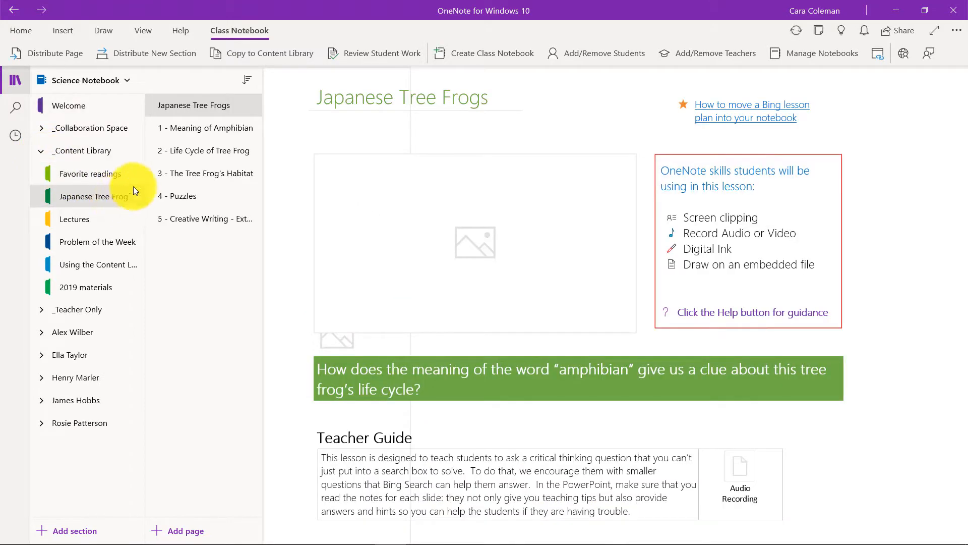
left_click(219, 174)
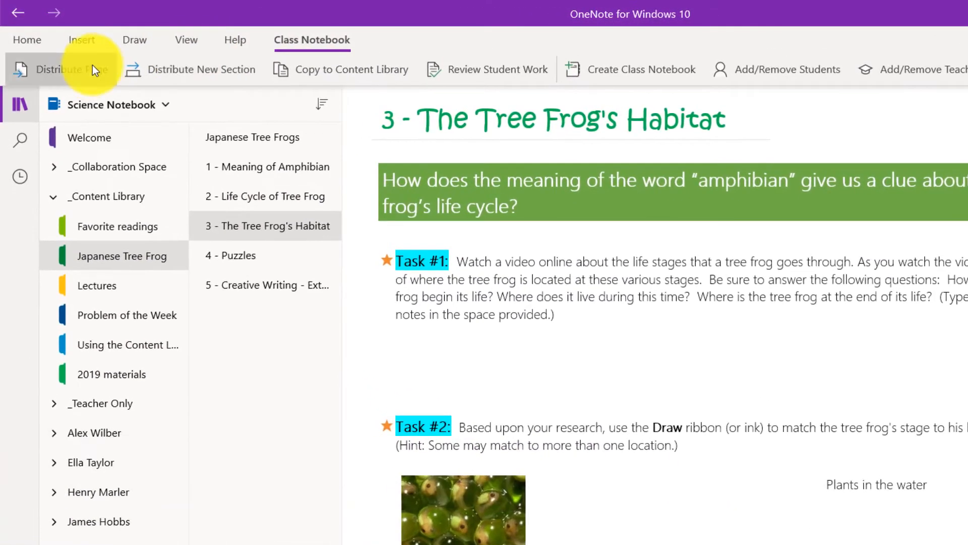
- Try an individual distribution of the habitat page to the first two students' Handouts section, and close it without distributing
left_click(85, 68)
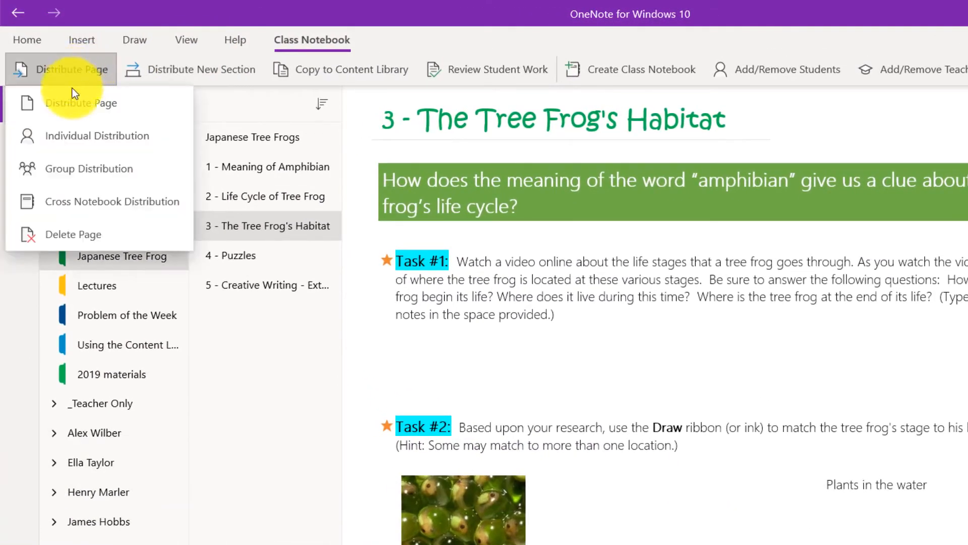
left_click(125, 137)
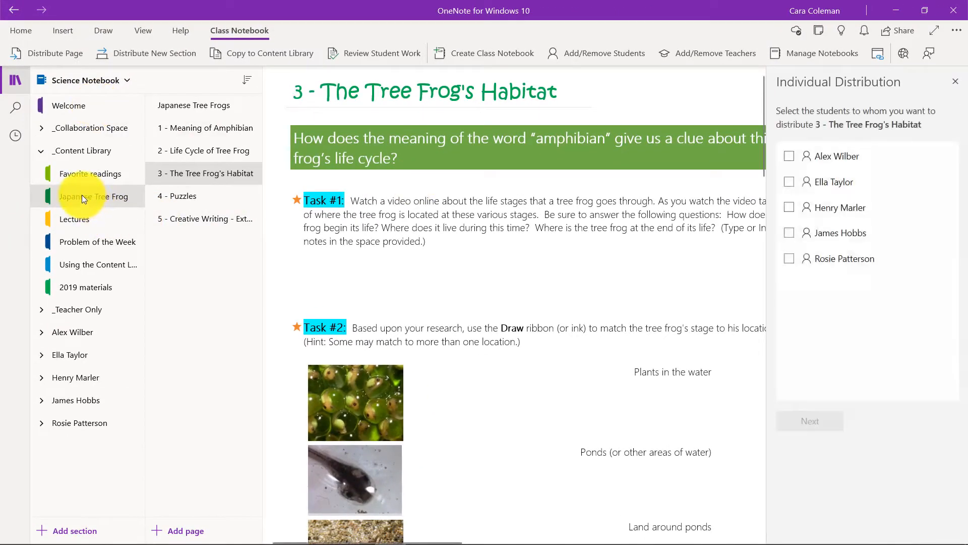
left_click(792, 157)
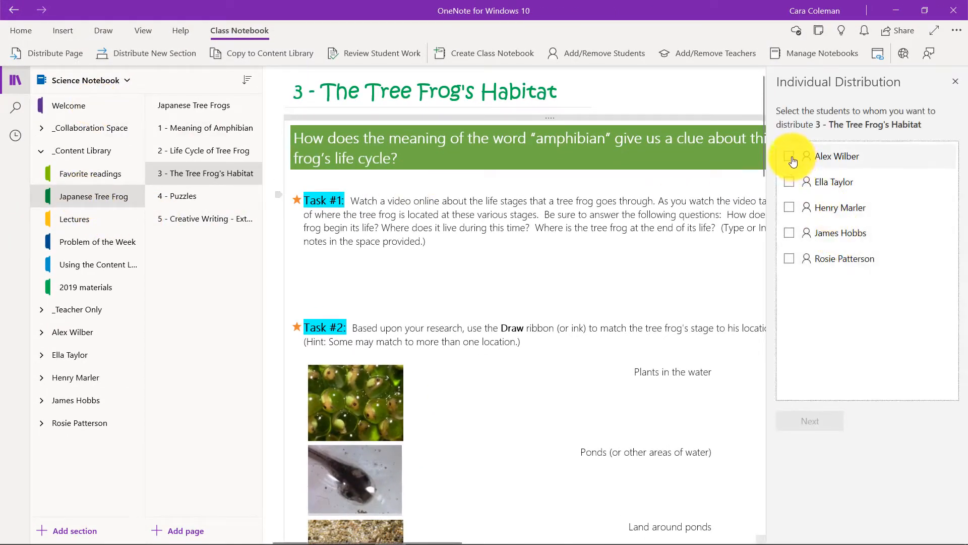
left_click(793, 181)
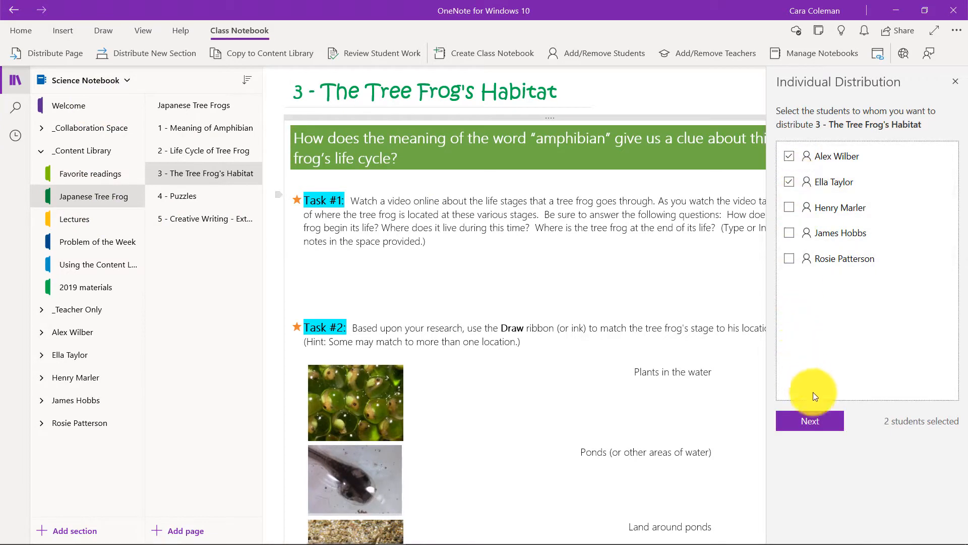
left_click(808, 422)
left_click(817, 201)
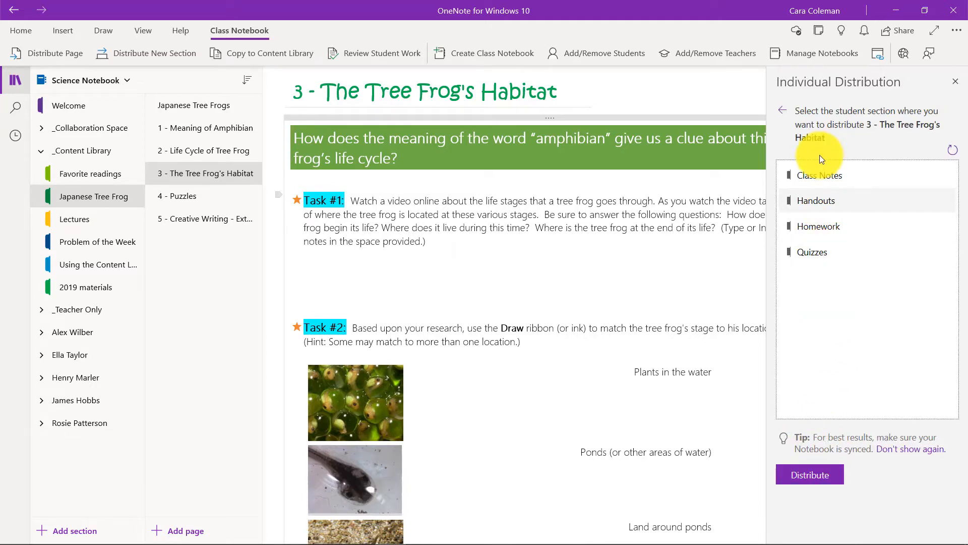
left_click(783, 110)
left_click(789, 156)
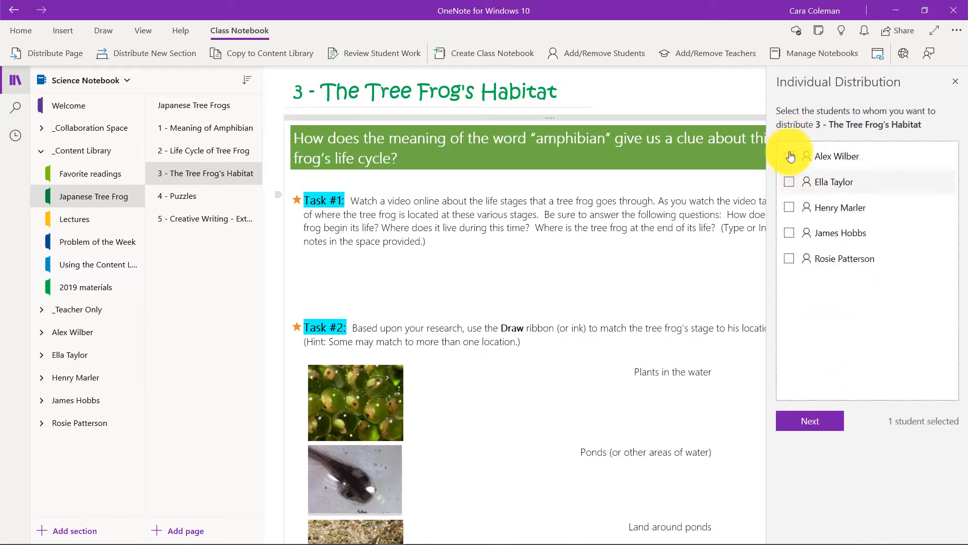
left_click(790, 156)
left_click(958, 82)
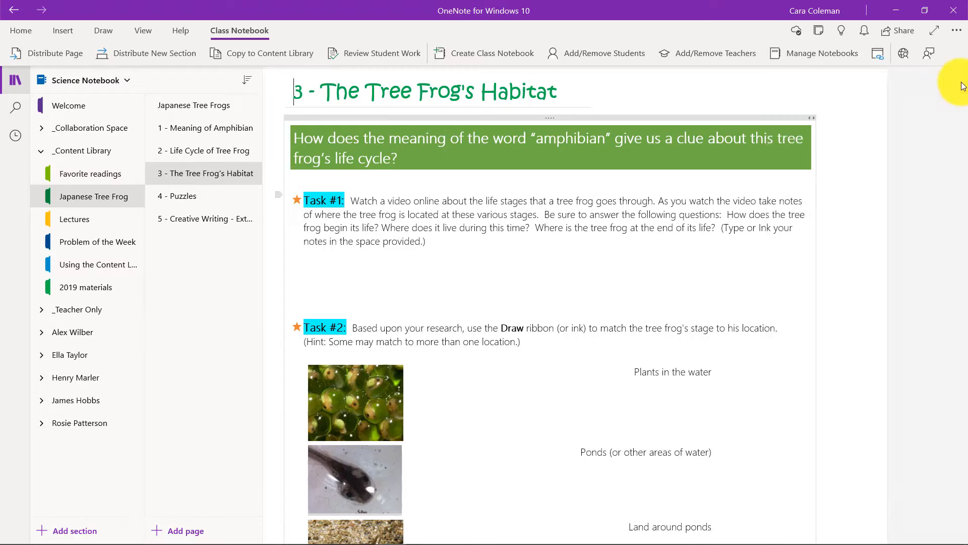
- Create a Group Distribution group named Audio Learners with the second and fourth listed students, and return to the group list
left_click(57, 52)
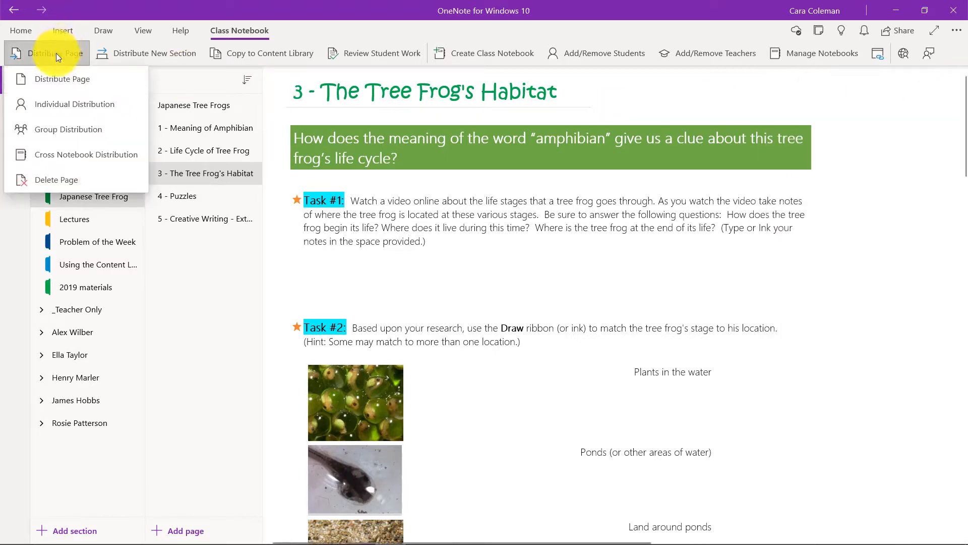
left_click(114, 130)
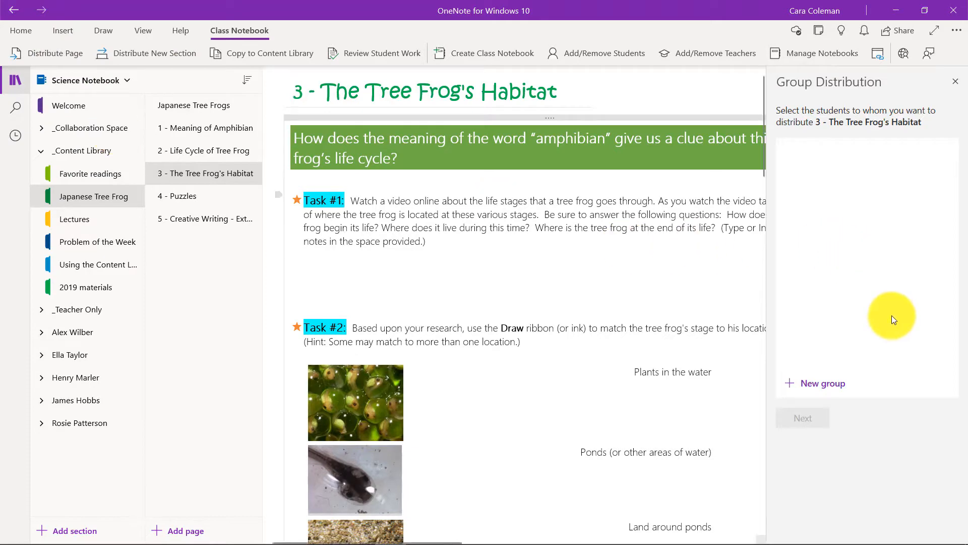
left_click(821, 384)
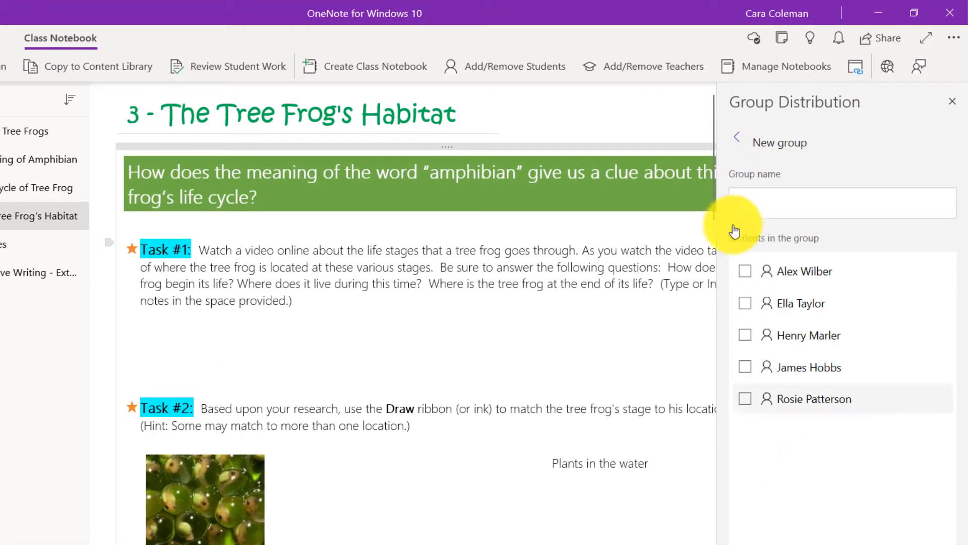
left_click(784, 194)
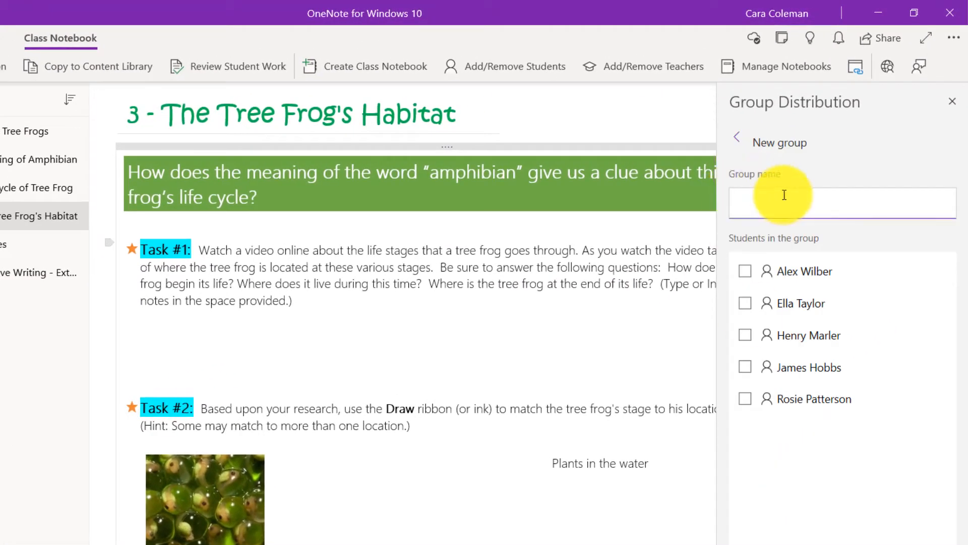
type("Audio Learners")
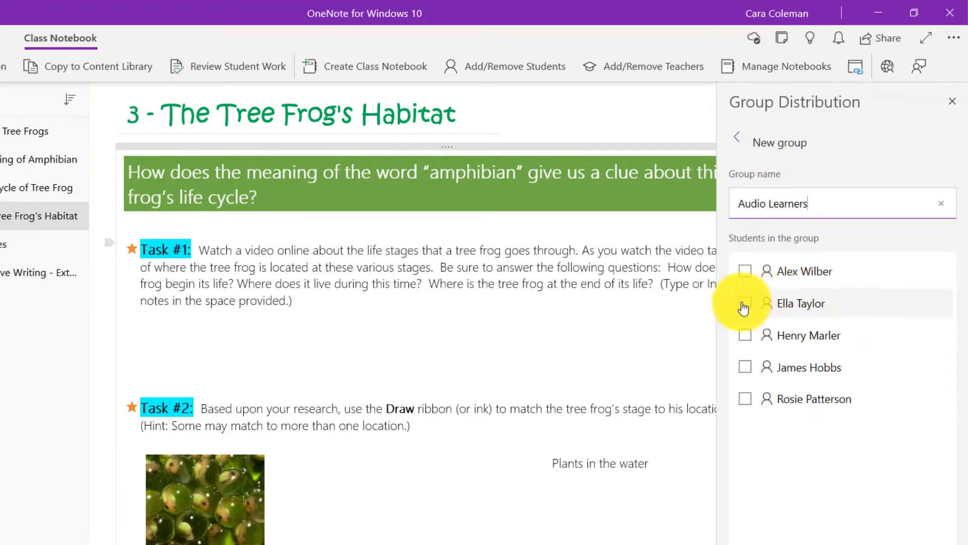
left_click(744, 306)
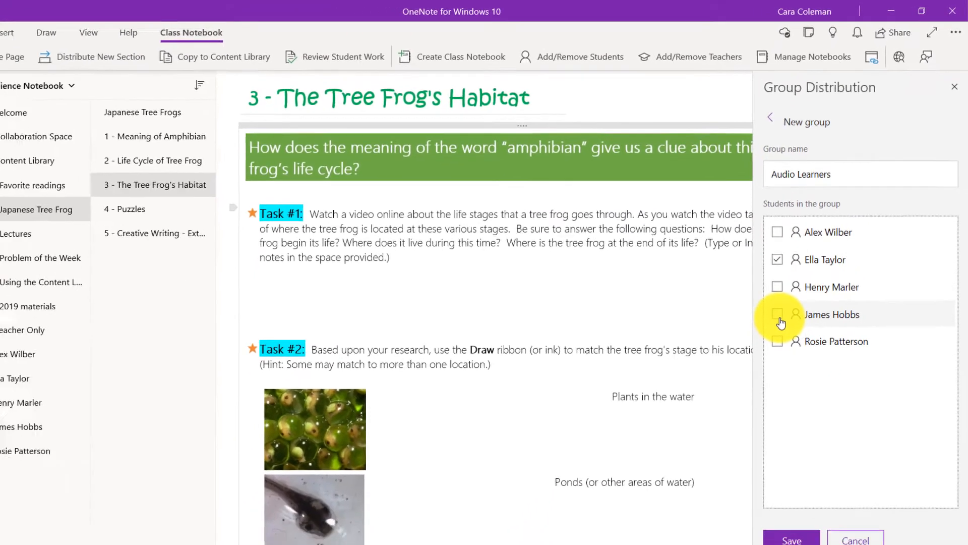
left_click(744, 367)
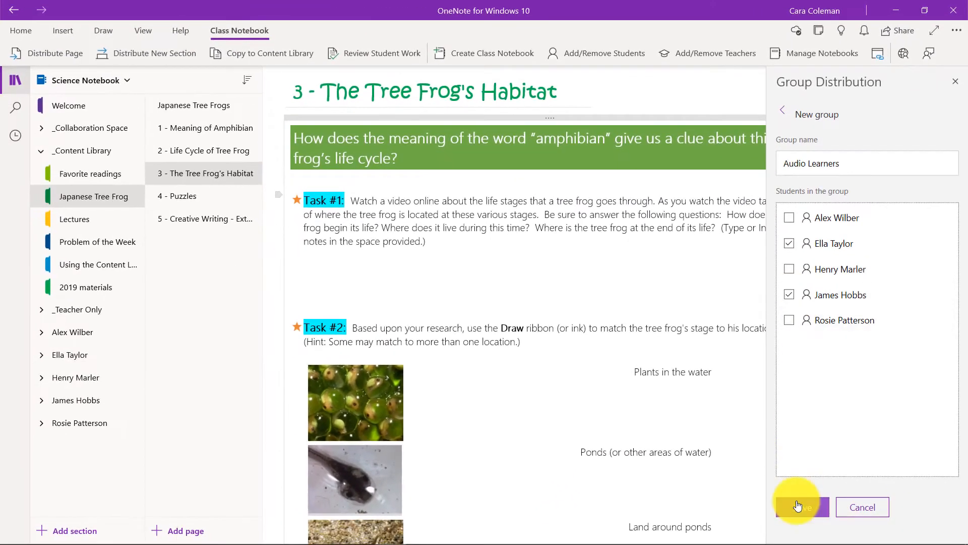
left_click(802, 506)
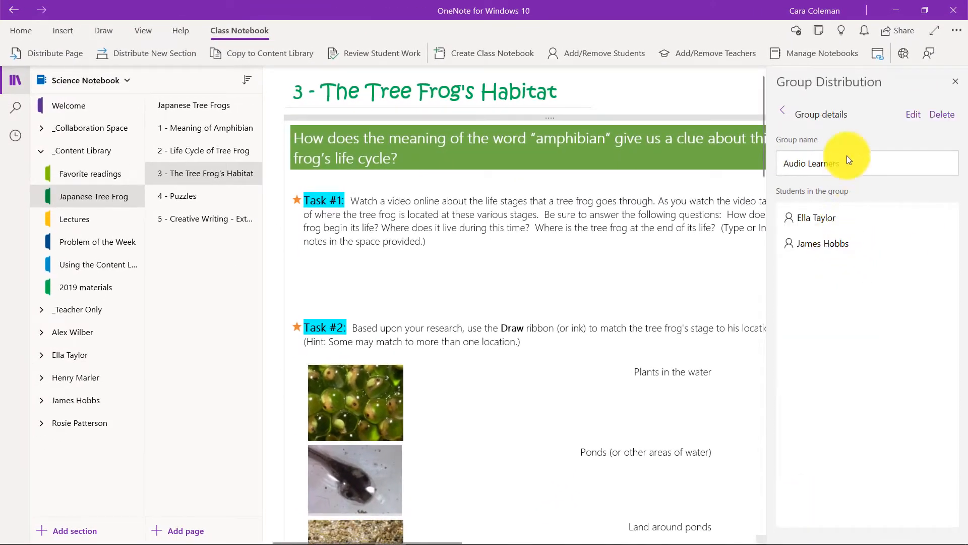
left_click(783, 110)
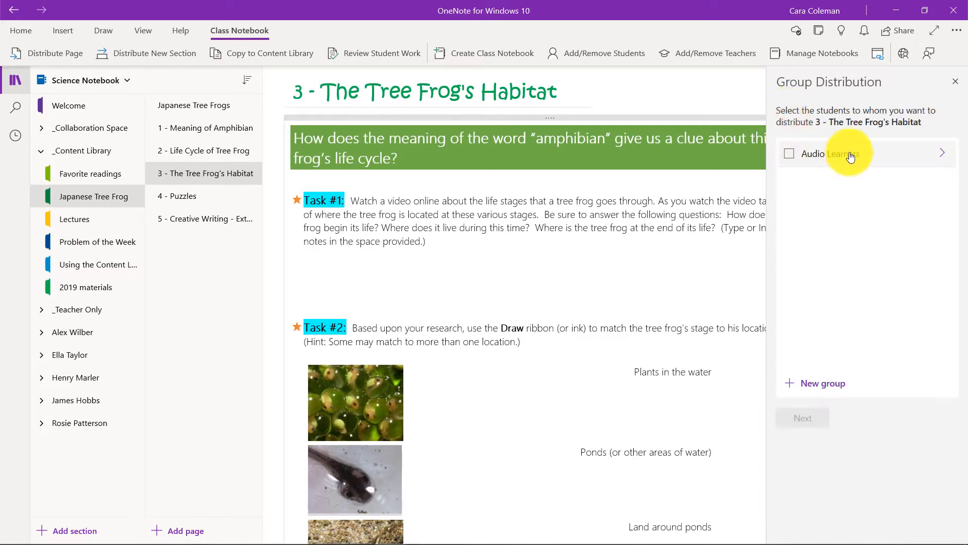
- Create a distribution group named Advanced students with the first and last listed students, and return to the group list
left_click(822, 383)
type("Advanced students")
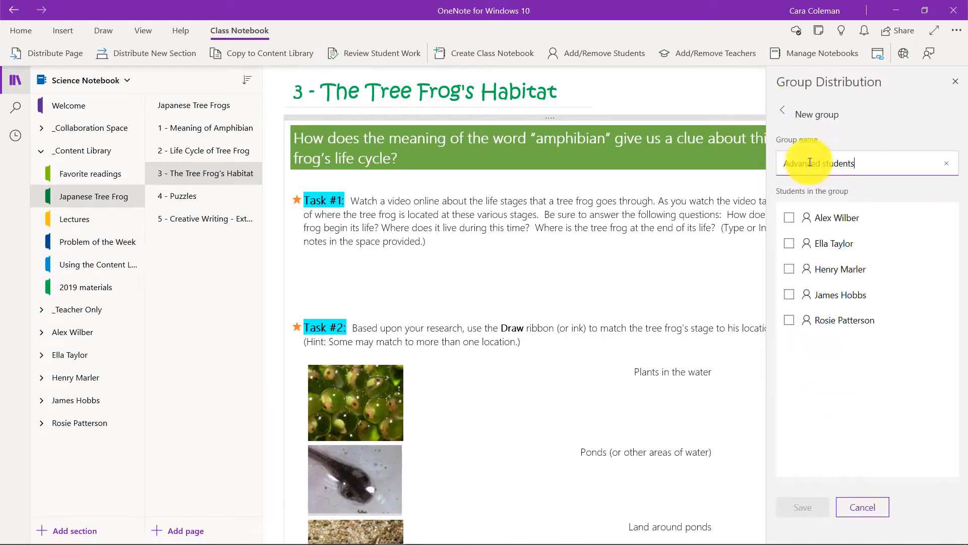
left_click(789, 221)
left_click(790, 320)
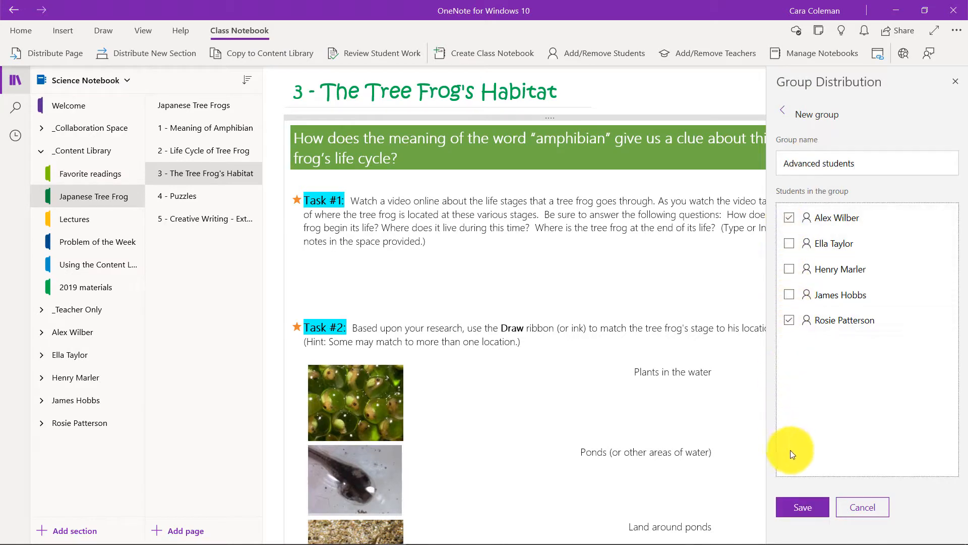
left_click(801, 509)
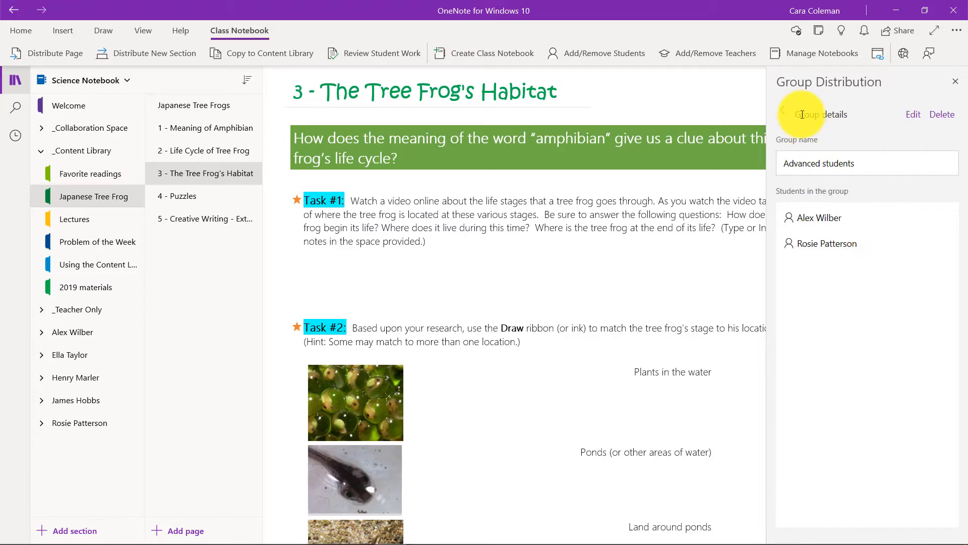
left_click(784, 112)
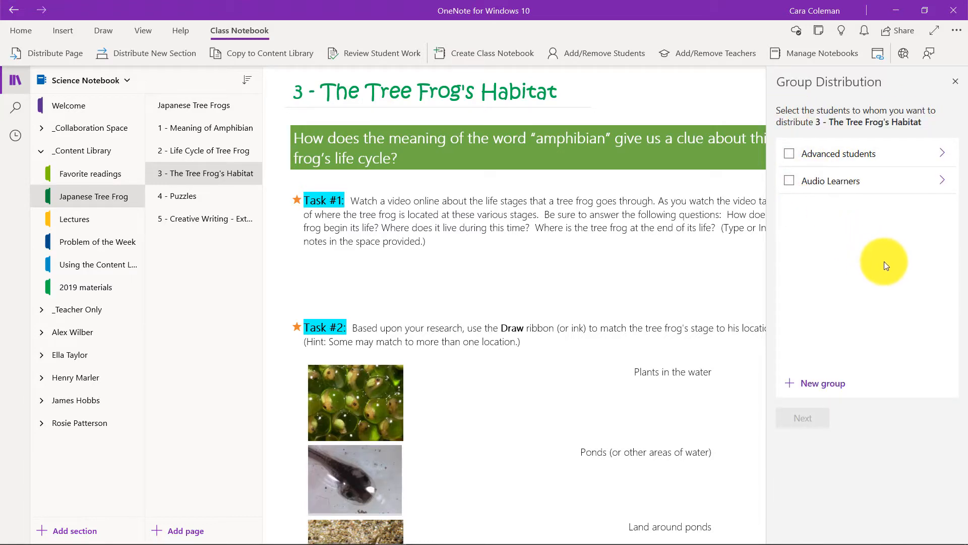
- Choose the Audio Learners group for distribution and record an audio note about 5 seconds long in the blank area beside the habitat page's tasks
left_click(789, 181)
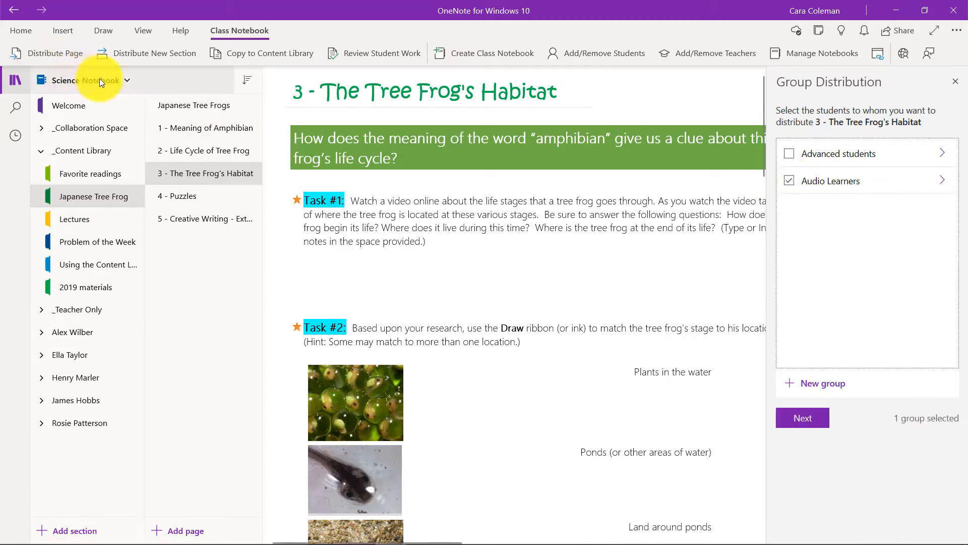
left_click(21, 75)
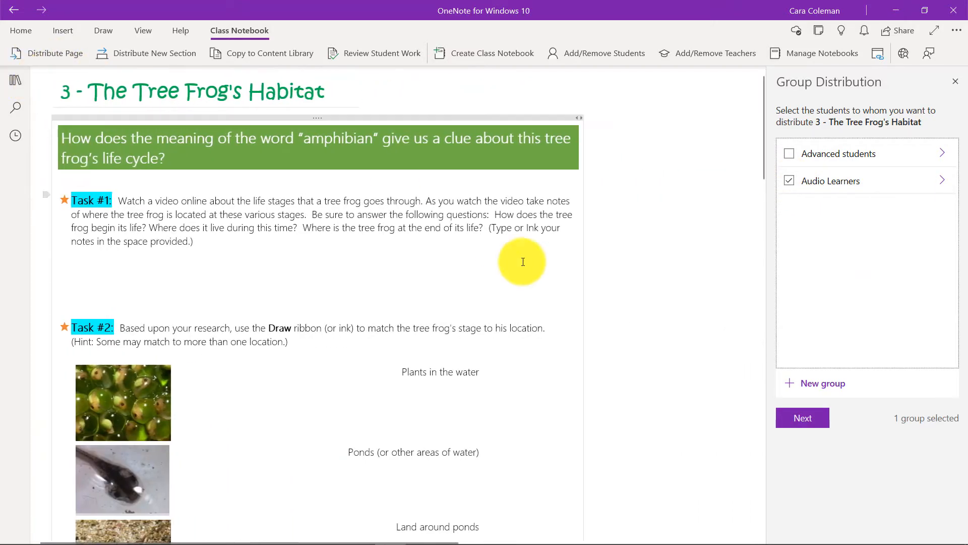
left_click(598, 275)
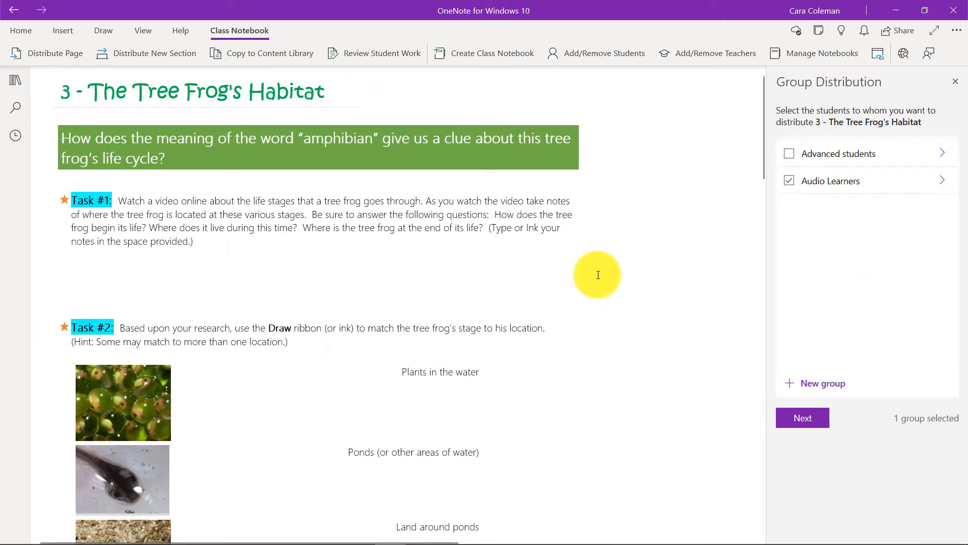
left_click(64, 32)
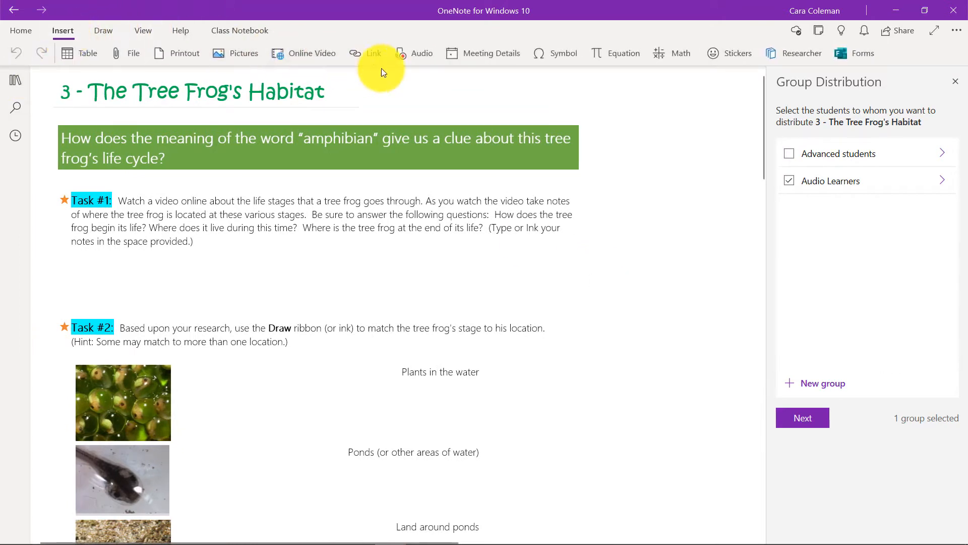
left_click(416, 55)
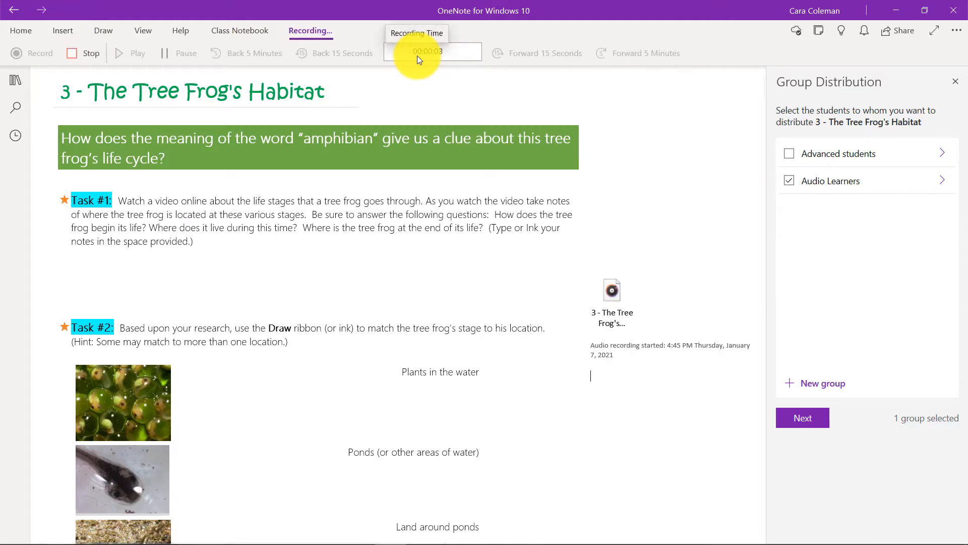
left_click(88, 53)
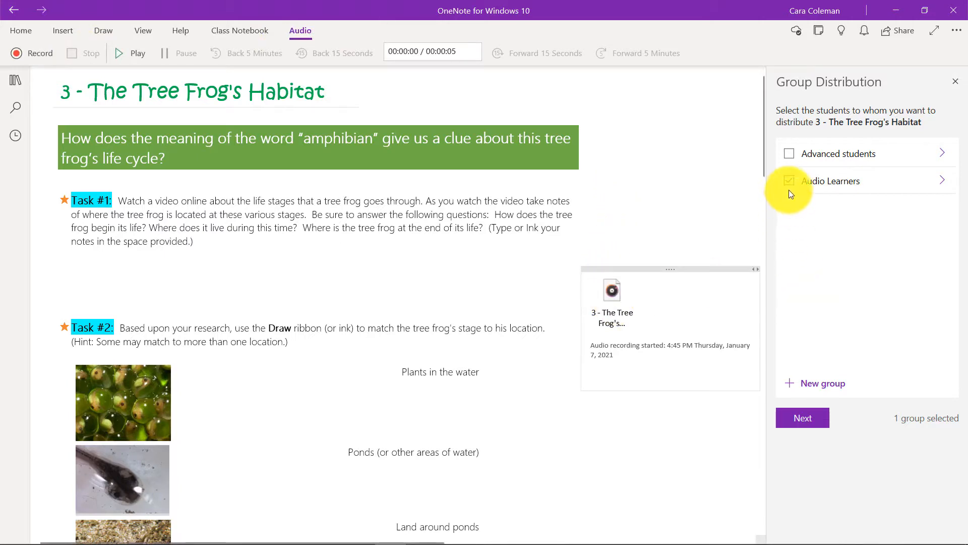
- Distribute the habitat page with its audio note to the Homework section of the Audio Learners group
left_click(803, 419)
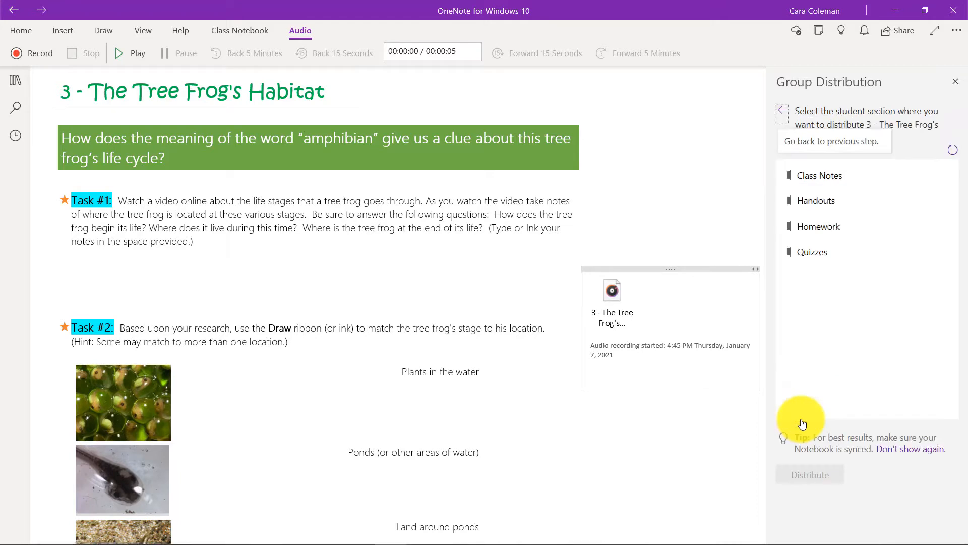
left_click(825, 227)
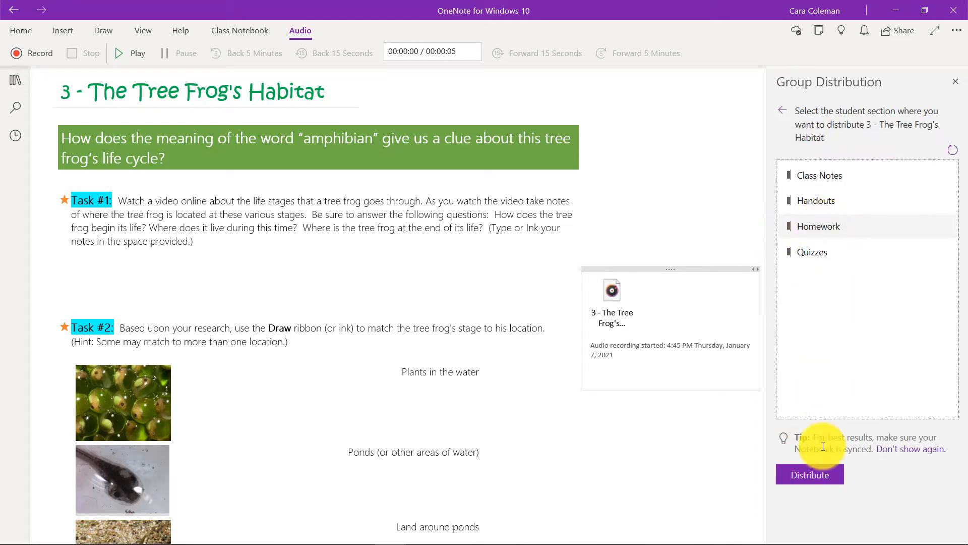
left_click(812, 476)
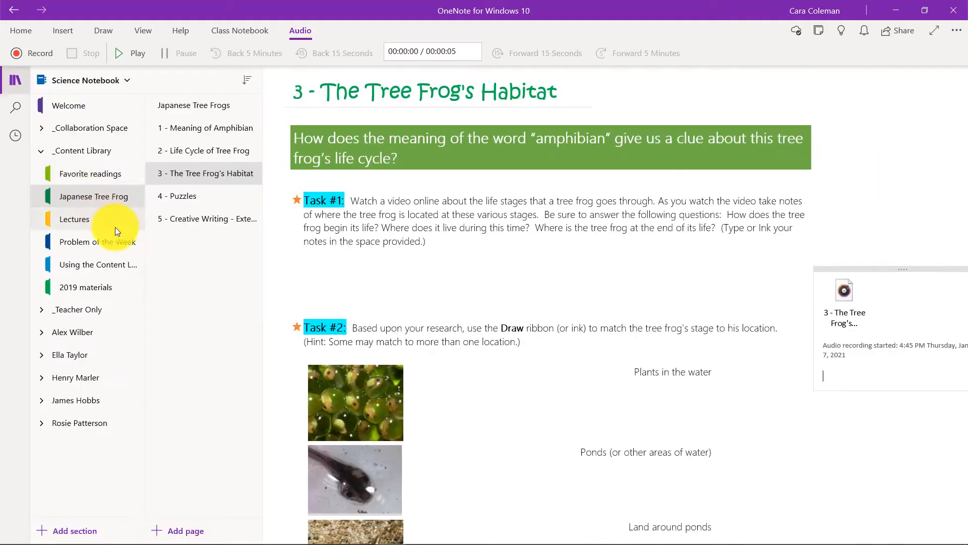
- Check the distributed habitat page in the second listed student's Homework section
left_click(40, 355)
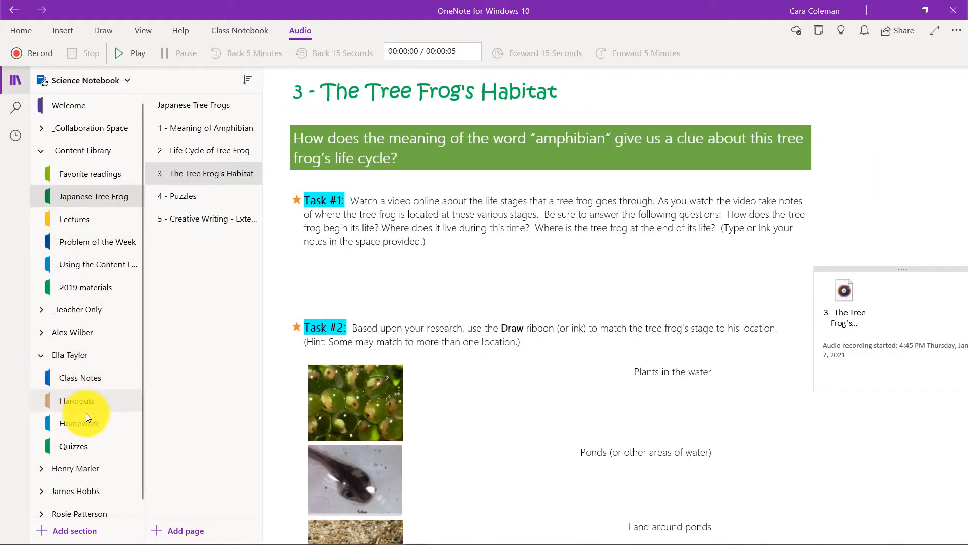
left_click(95, 428)
left_click(191, 106)
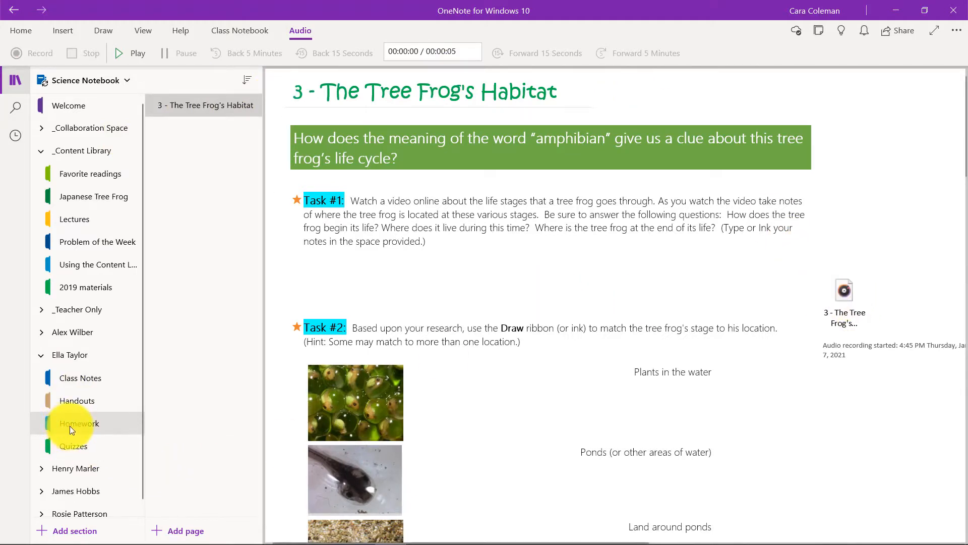
- Distribute a new section group named Unit 1 containing the sections Readings and Research to each student
left_click(247, 32)
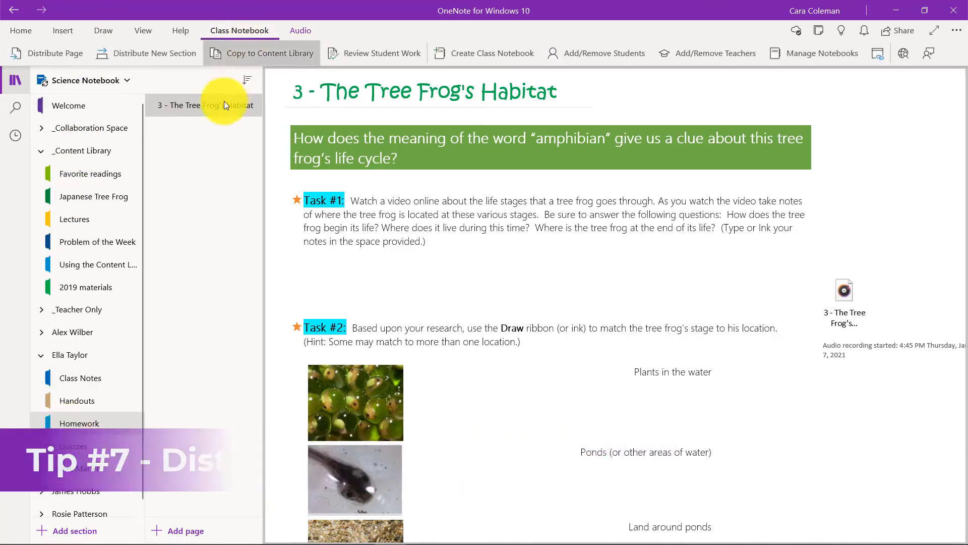
left_click(162, 54)
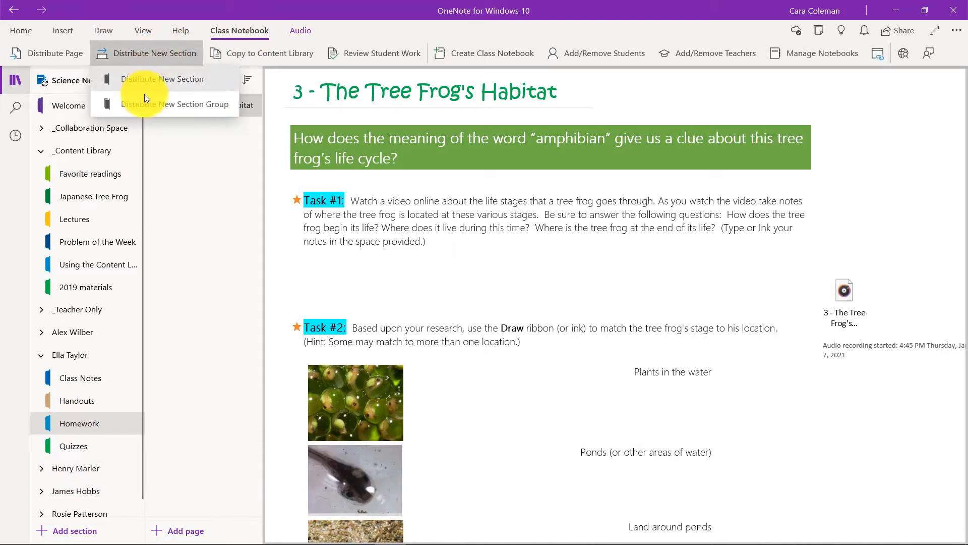
left_click(208, 104)
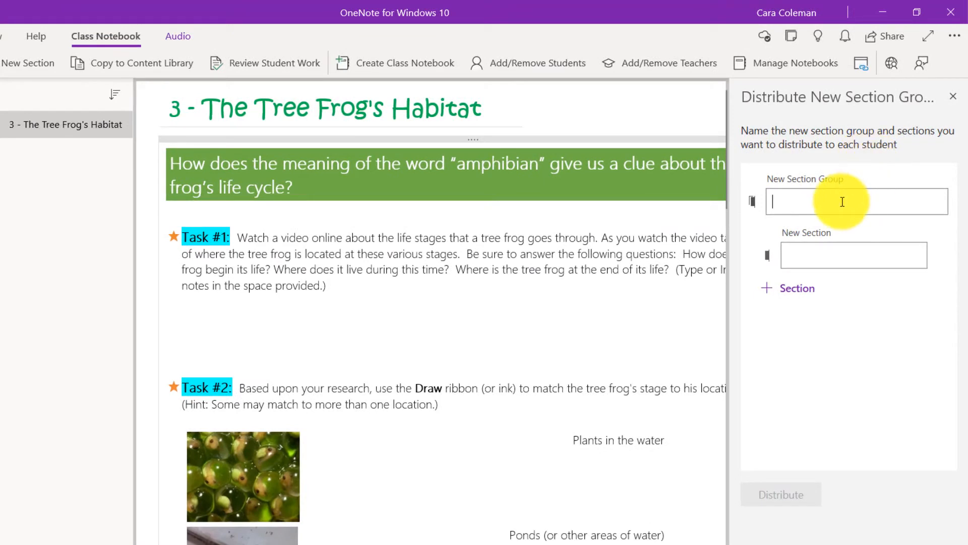
left_click(842, 201)
type("Unit 1")
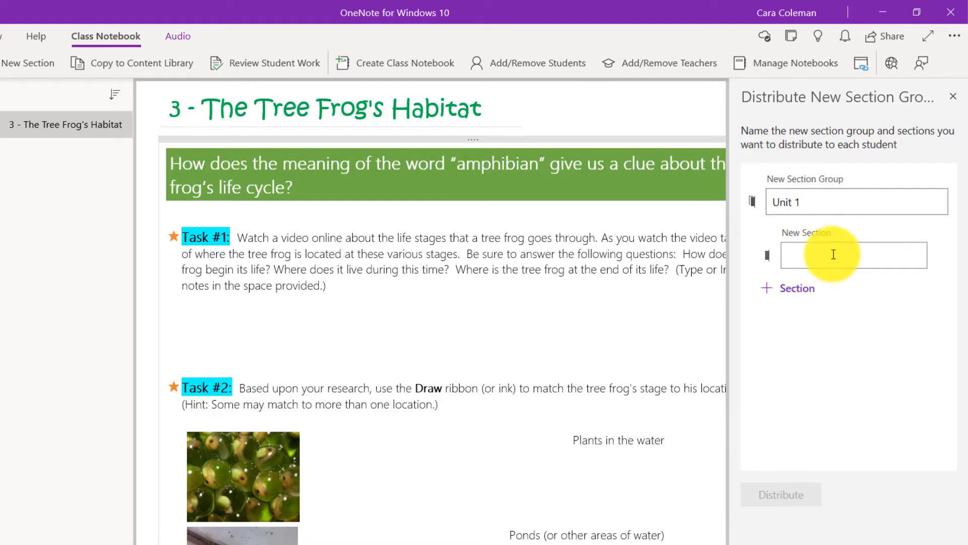
type("Readings")
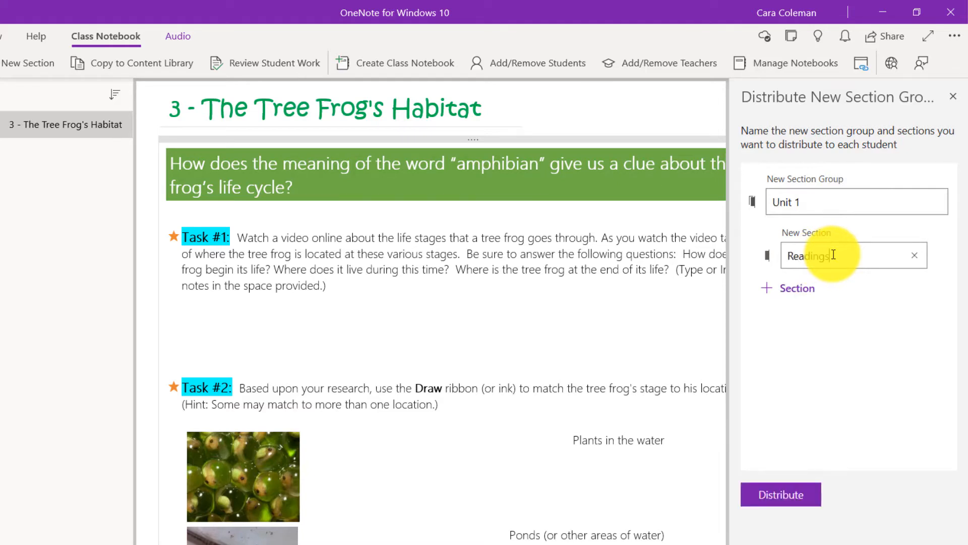
left_click(804, 289)
type("Research")
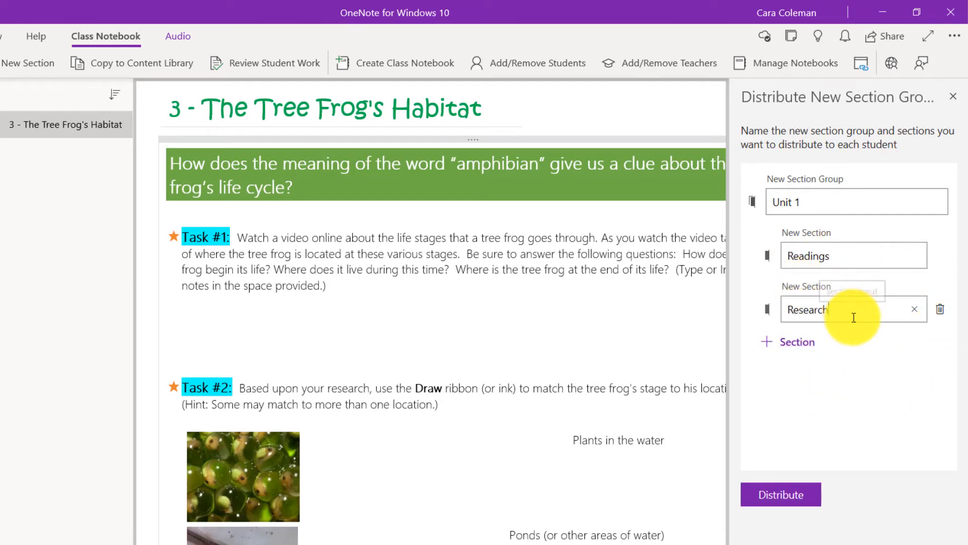
left_click(782, 499)
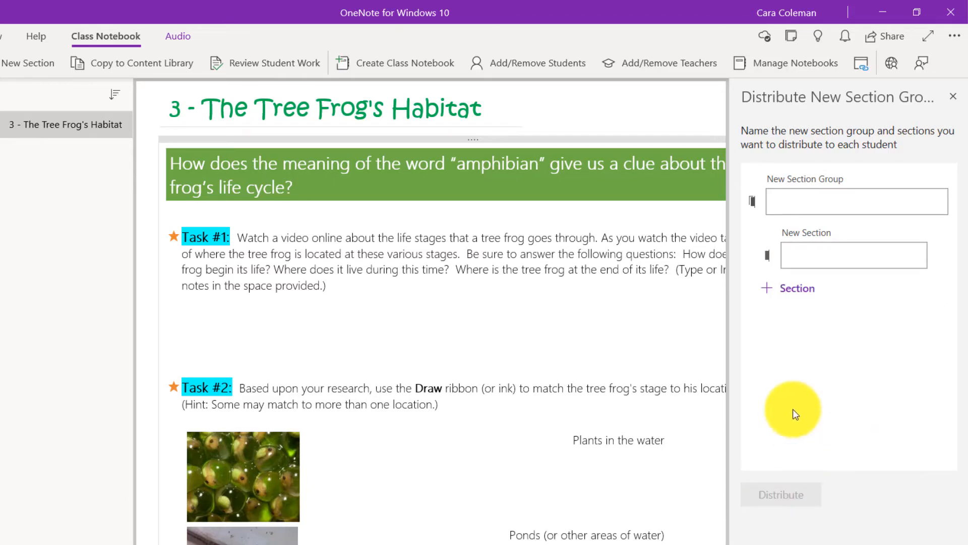
- Distribute another new section group named Unit 2 with the sections Readings and Journal, and close the distribution pane
left_click(807, 200)
type("Unit 2")
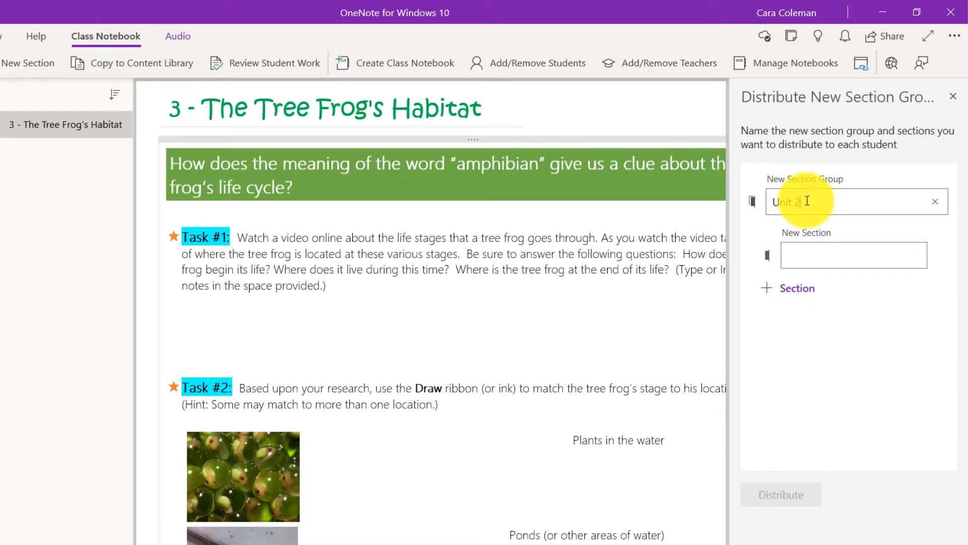
left_click(830, 264)
type("Readings")
left_click(800, 292)
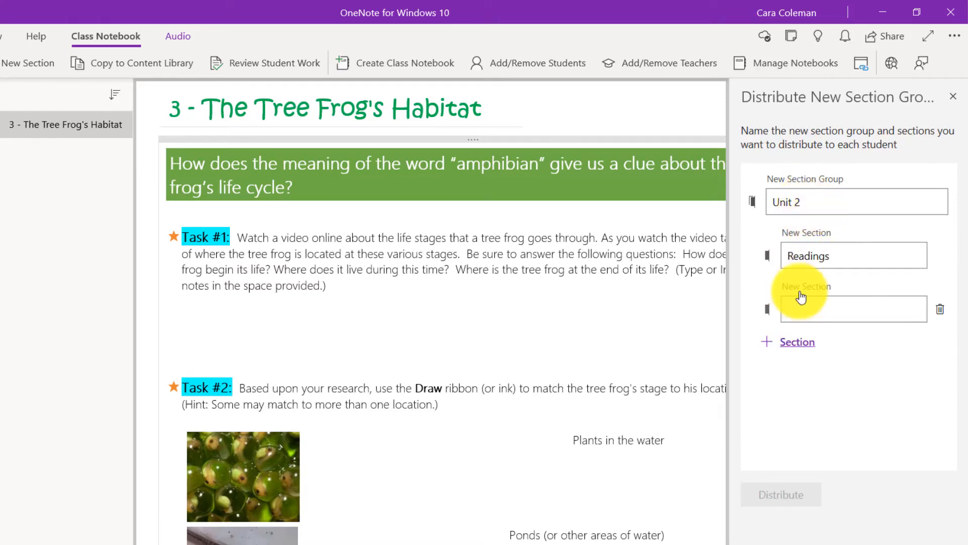
type("Journ")
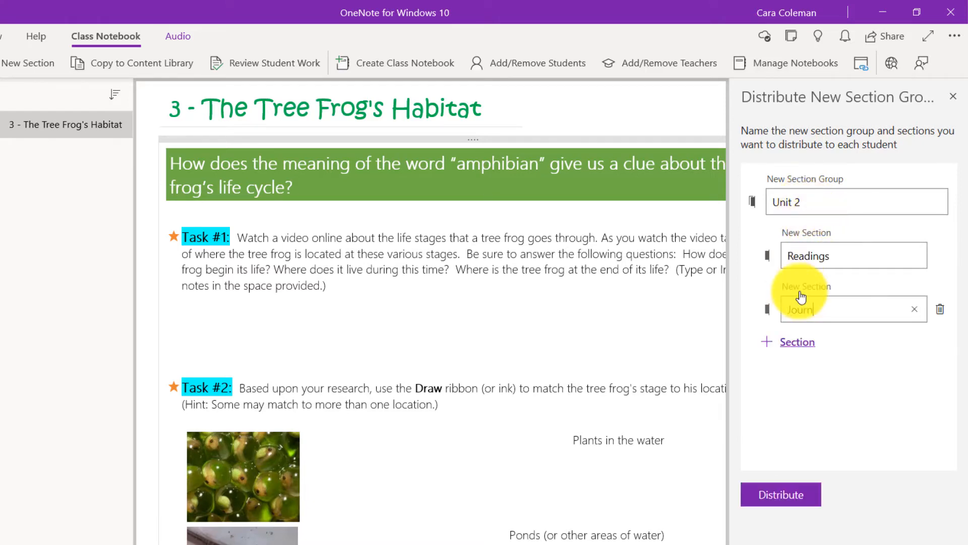
type("al")
left_click(779, 496)
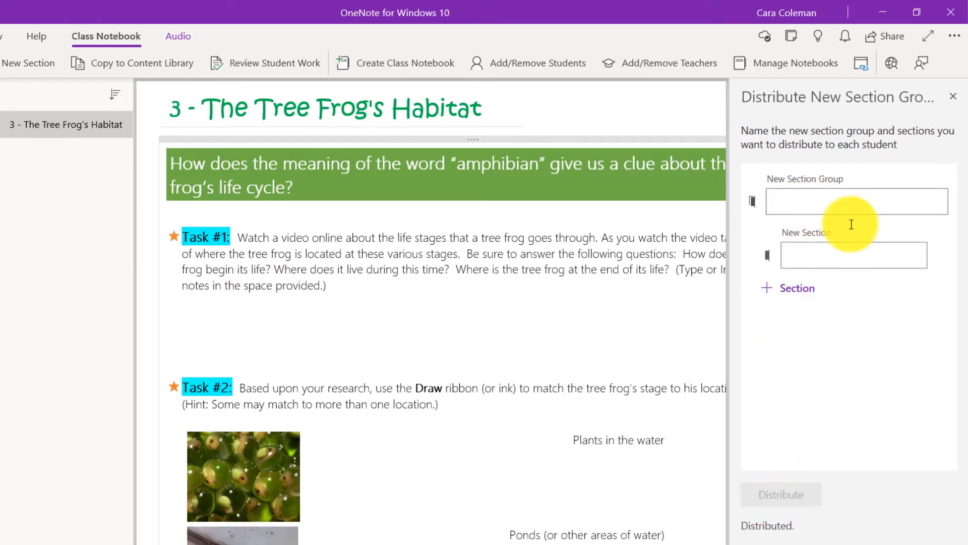
left_click(953, 89)
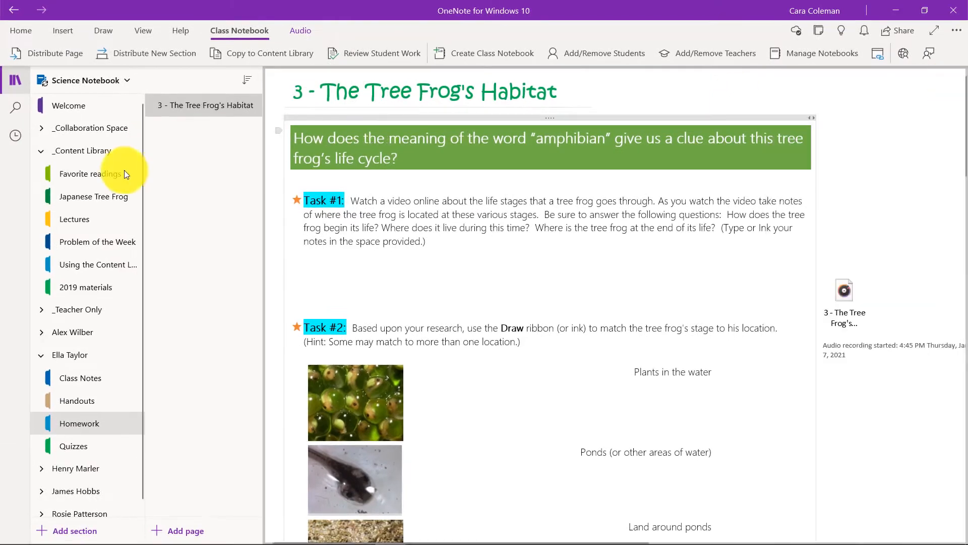
- Examine the Unit 1 and Unit 2 section groups and their sections in the first two listed students' notebooks
left_click(42, 354)
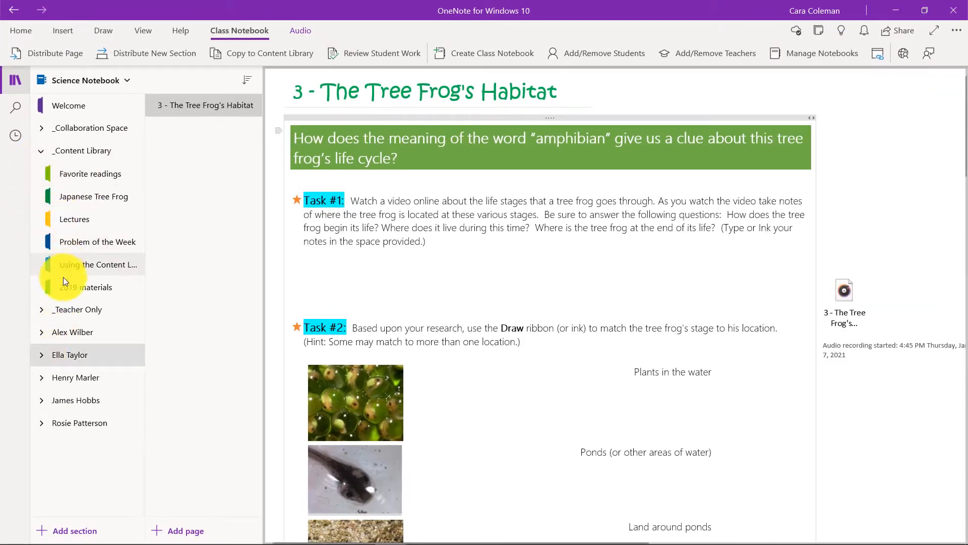
left_click(45, 333)
scroll(47, 363, "down", 1)
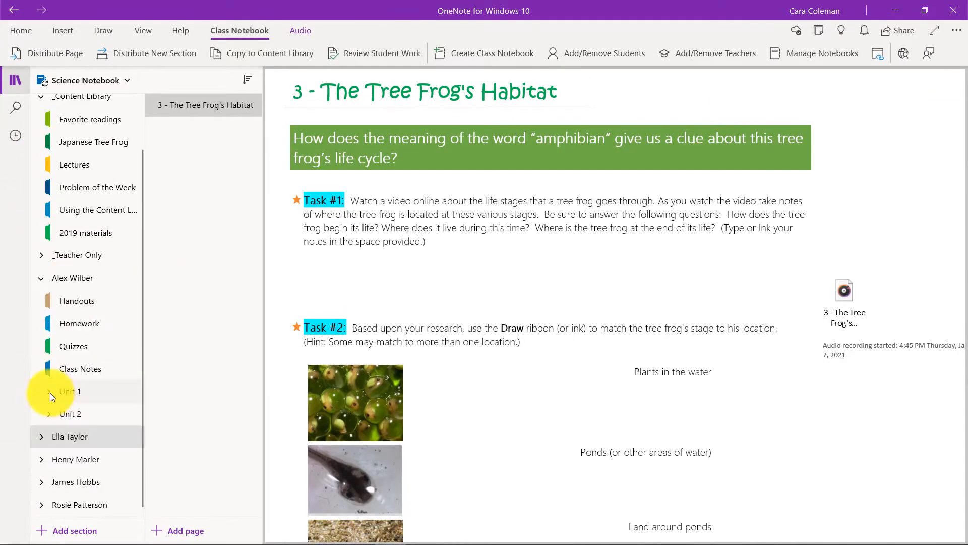
left_click(37, 442)
scroll(68, 402, "down", 3)
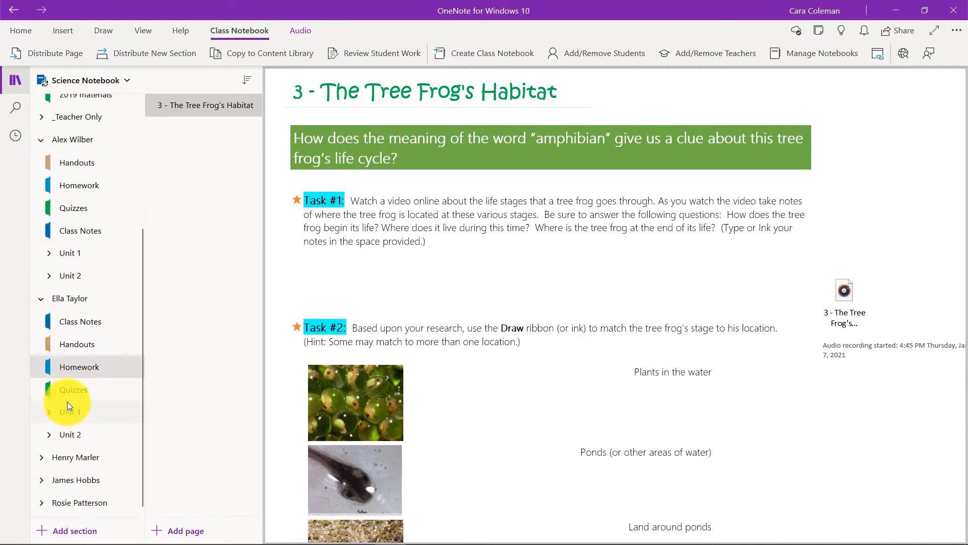
left_click(50, 259)
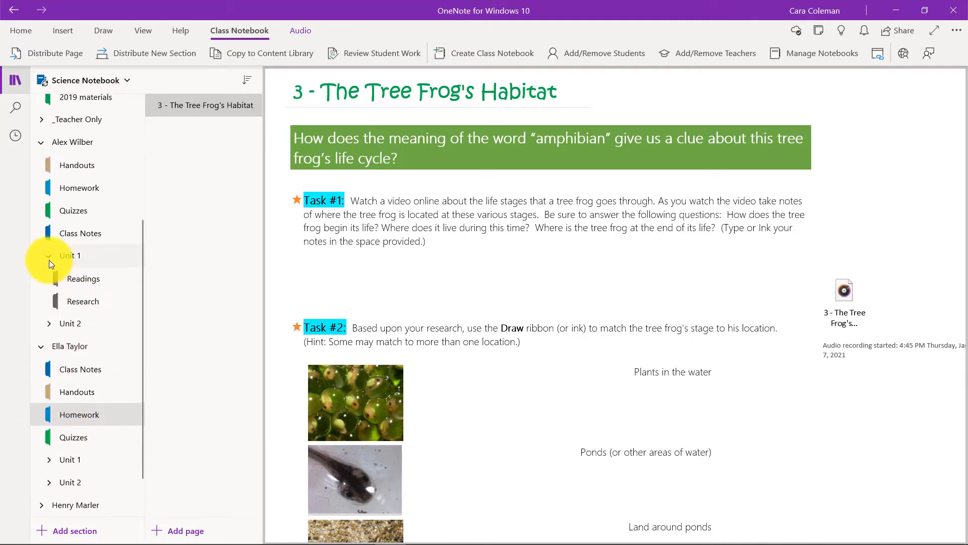
left_click(48, 327)
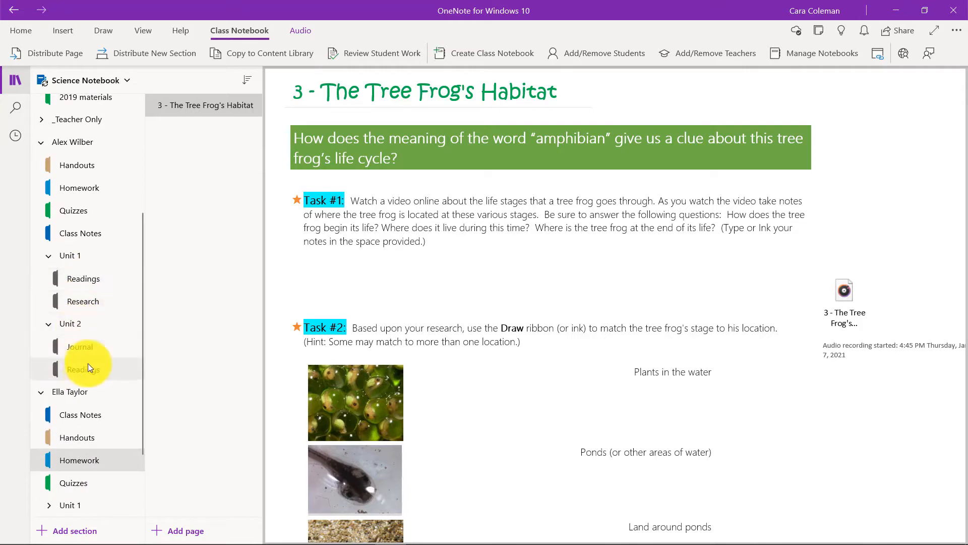
scroll(88, 363, "down", 2)
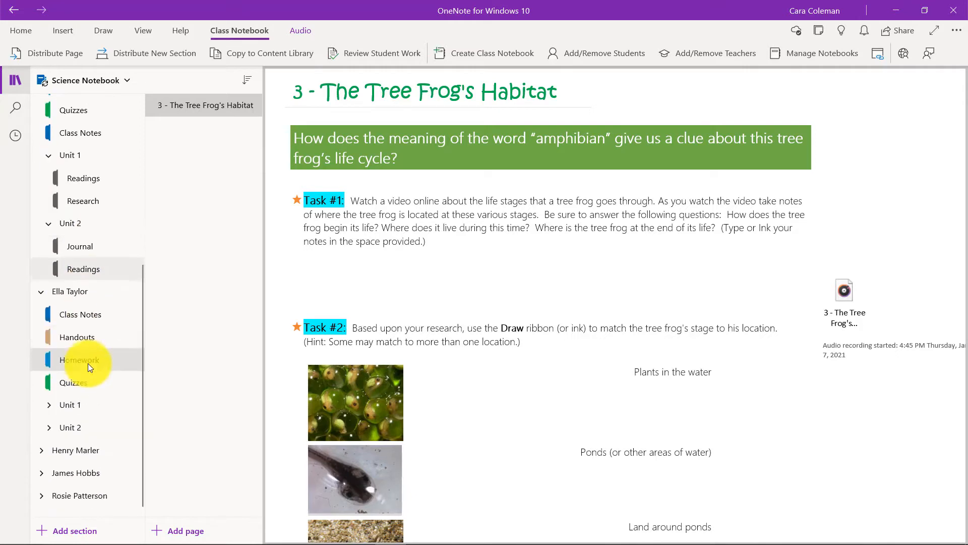
left_click(49, 414)
scroll(89, 317, "down", 1)
left_click(49, 432)
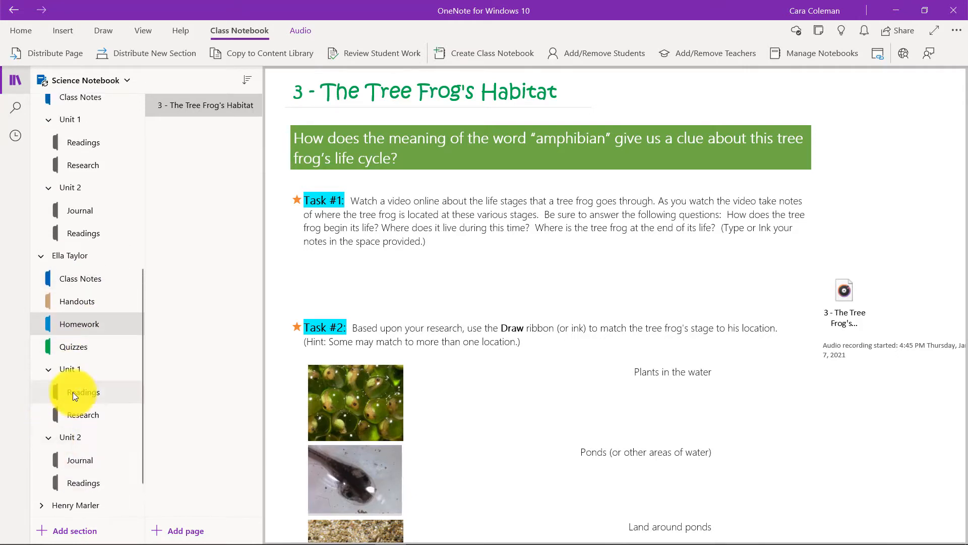
scroll(72, 392, "down", 1)
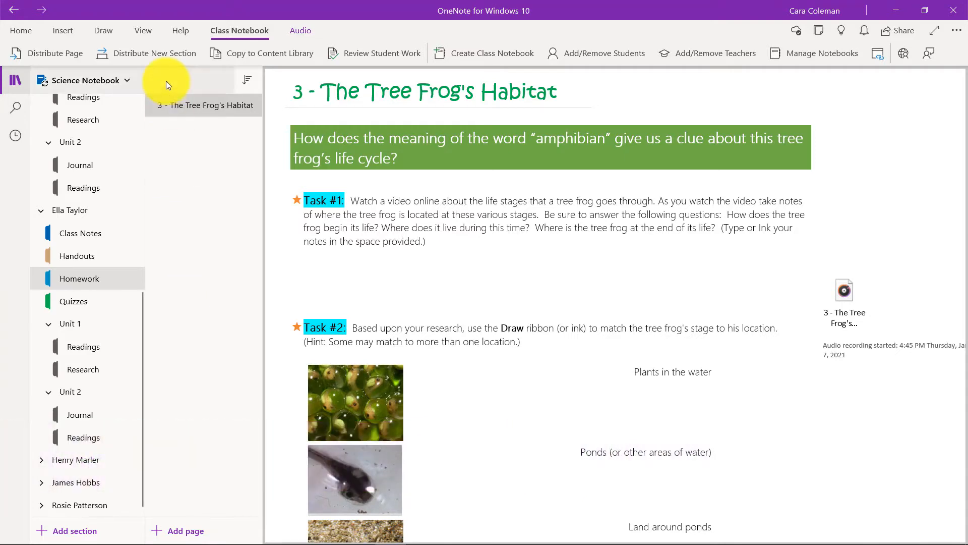
- Distribute a new section named Labs to each student inside the Unit 1 section group, and close the distribution pane
left_click(148, 57)
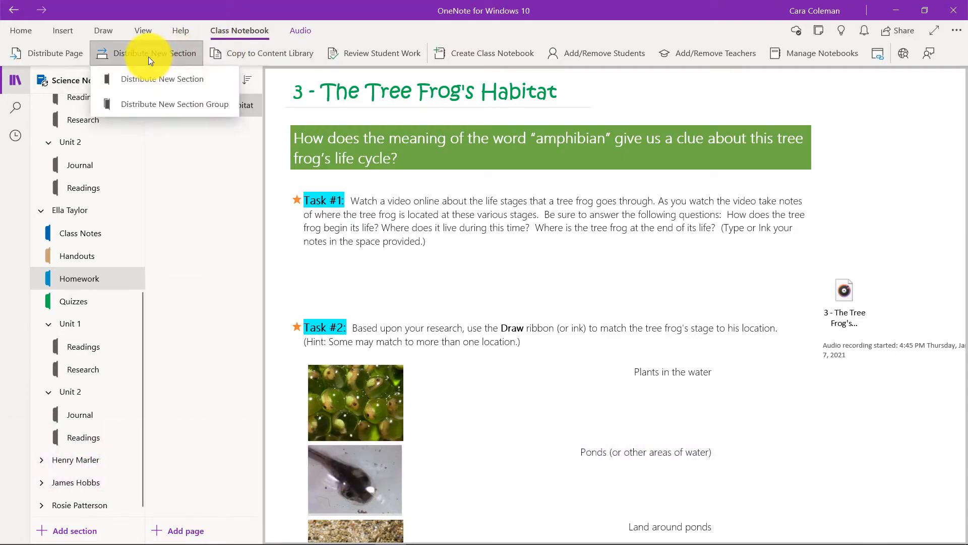
left_click(153, 79)
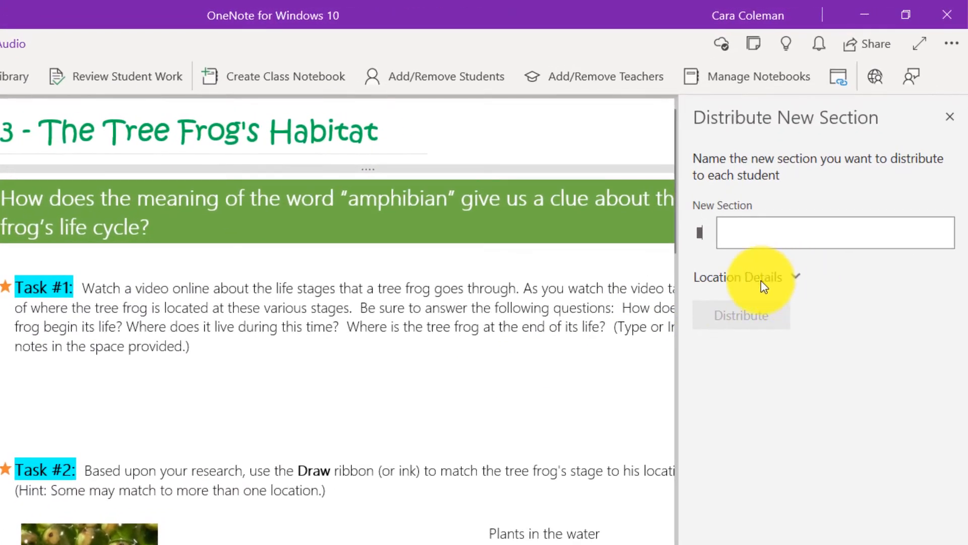
left_click(762, 280)
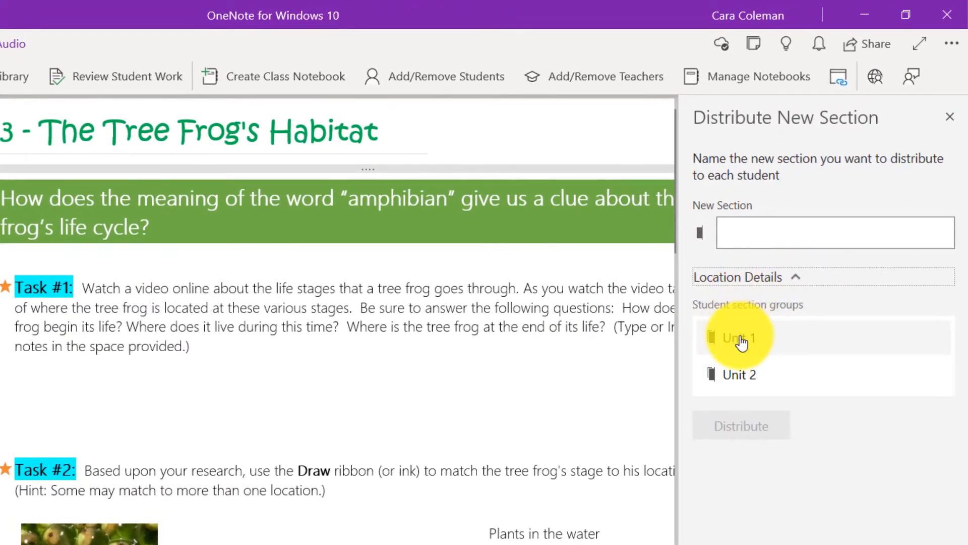
left_click(772, 238)
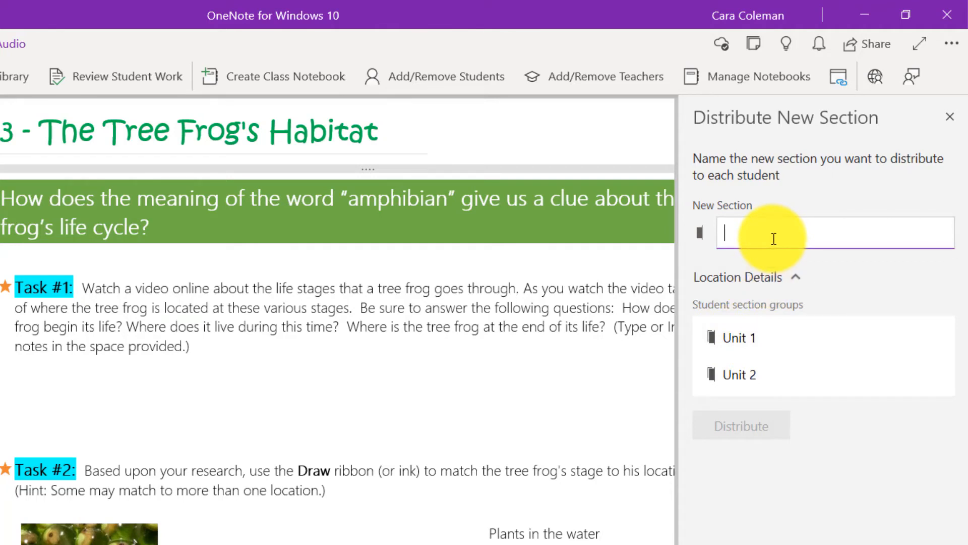
type("Labs")
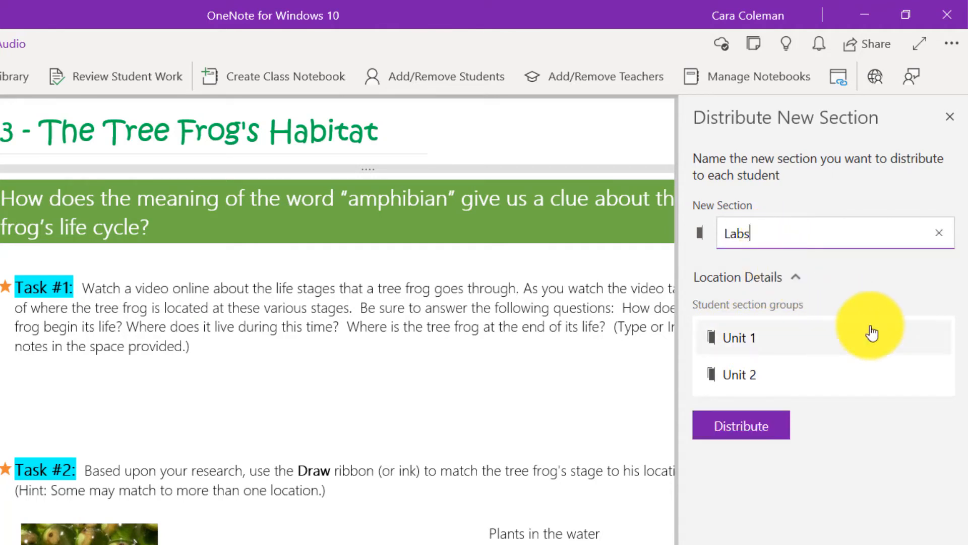
left_click(738, 342)
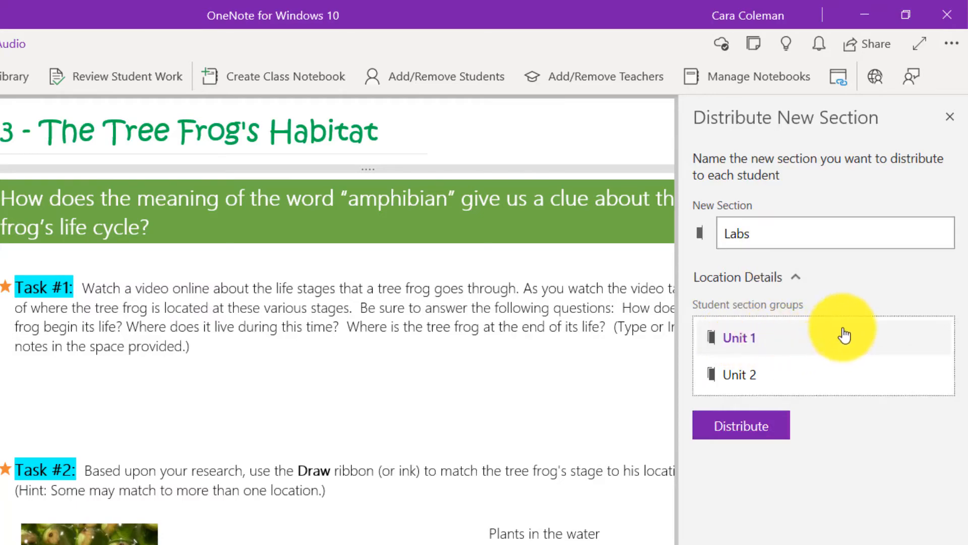
left_click(740, 335)
left_click(748, 434)
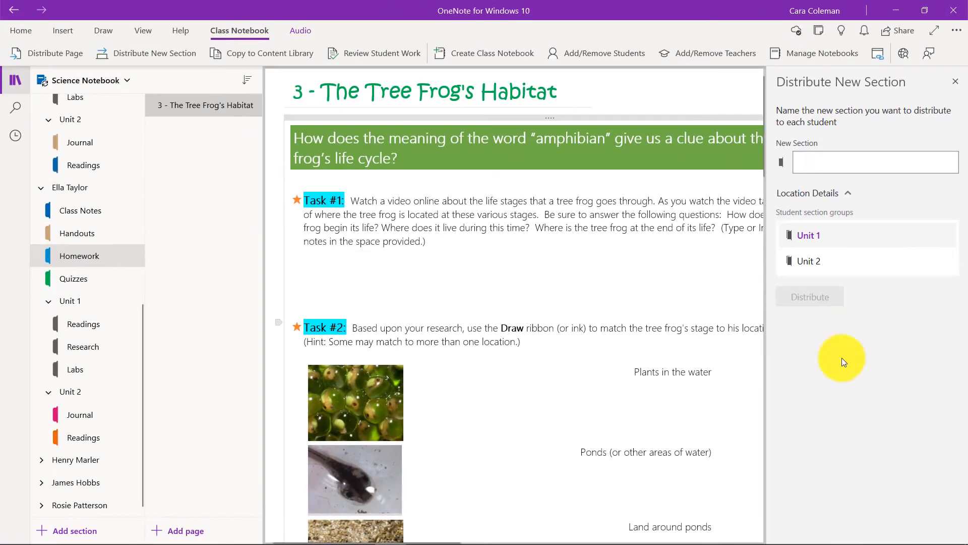
left_click(955, 81)
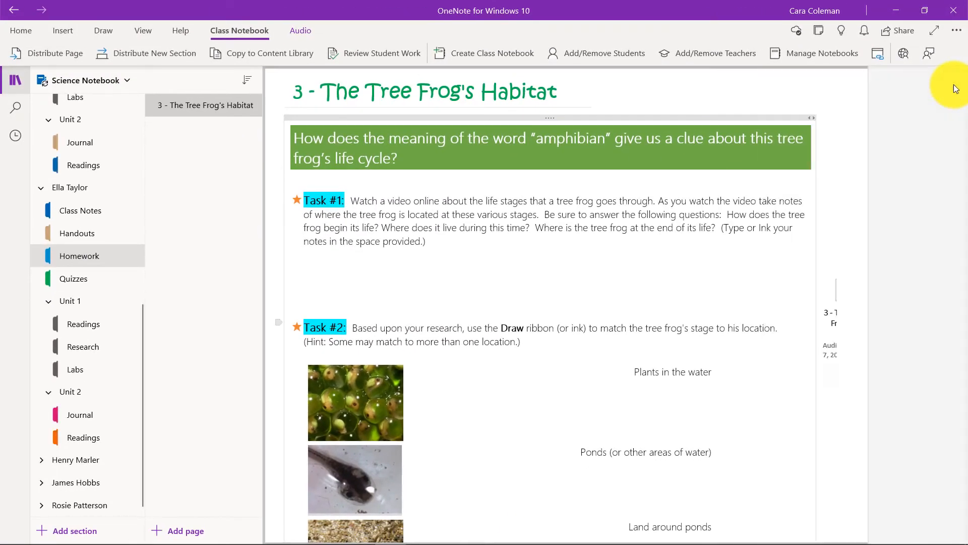
- Check the new Labs section under Unit 1 in the first two listed students' notebooks
scroll(63, 242, "up", 5)
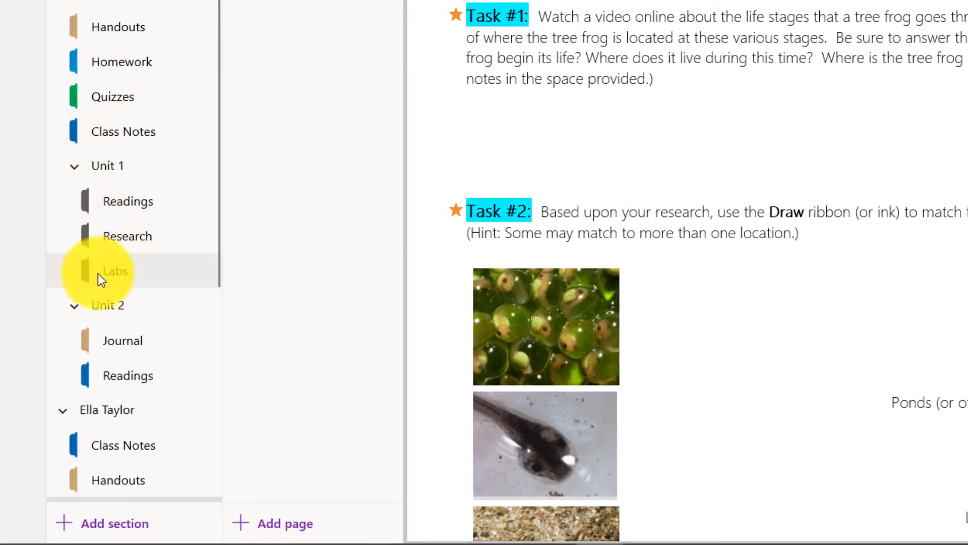
scroll(123, 277, "down", 1)
scroll(123, 278, "down", 5)
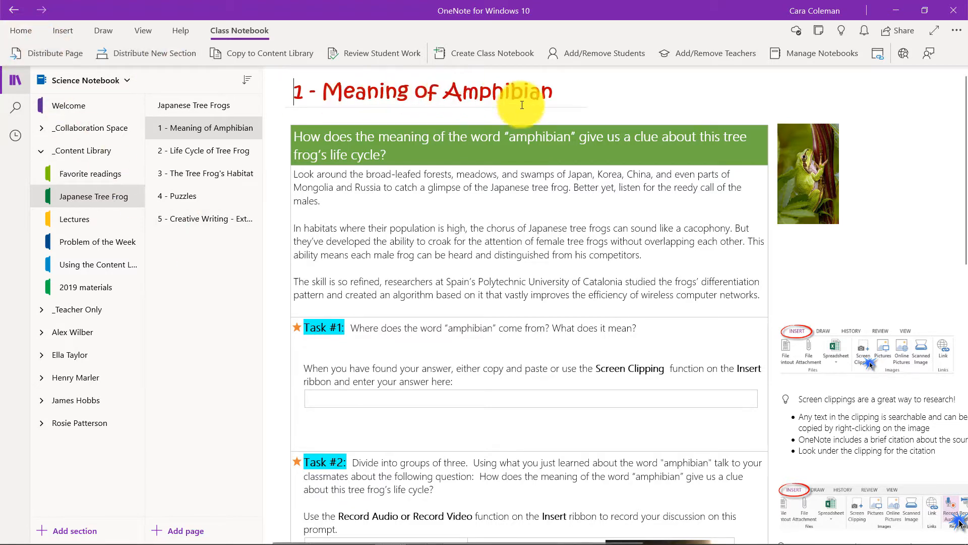
- Distribute the page 1 - Meaning of Amphibian to all students' Handouts sections and close the pane
left_click(55, 55)
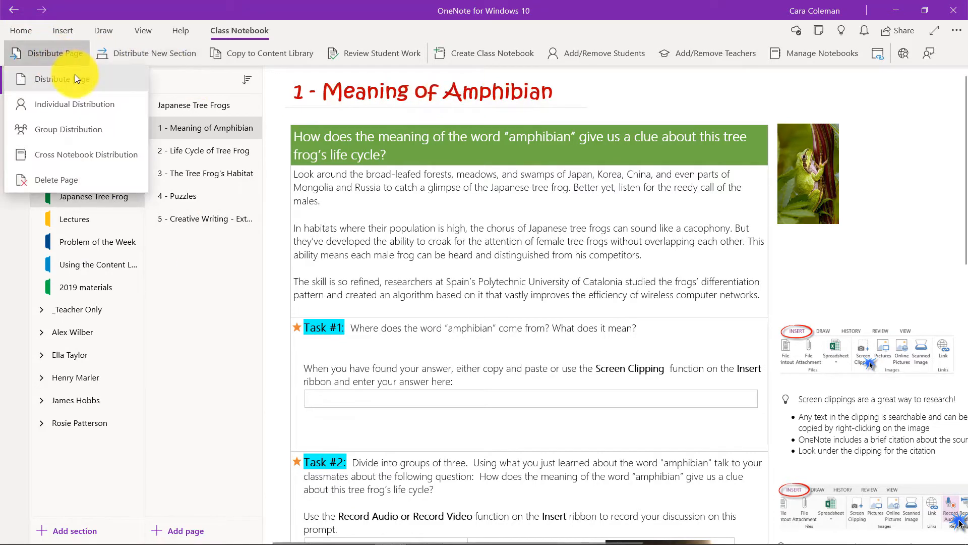
left_click(75, 78)
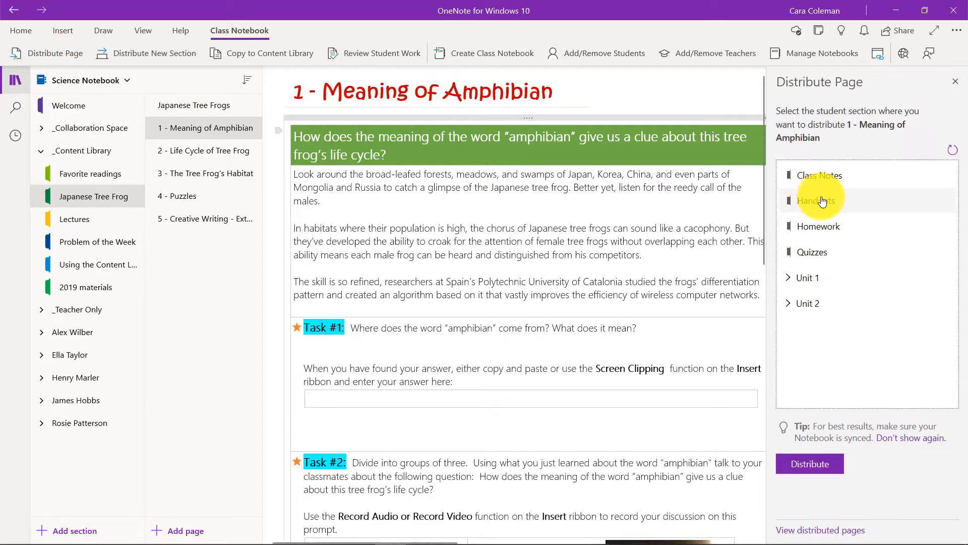
left_click(821, 201)
left_click(810, 464)
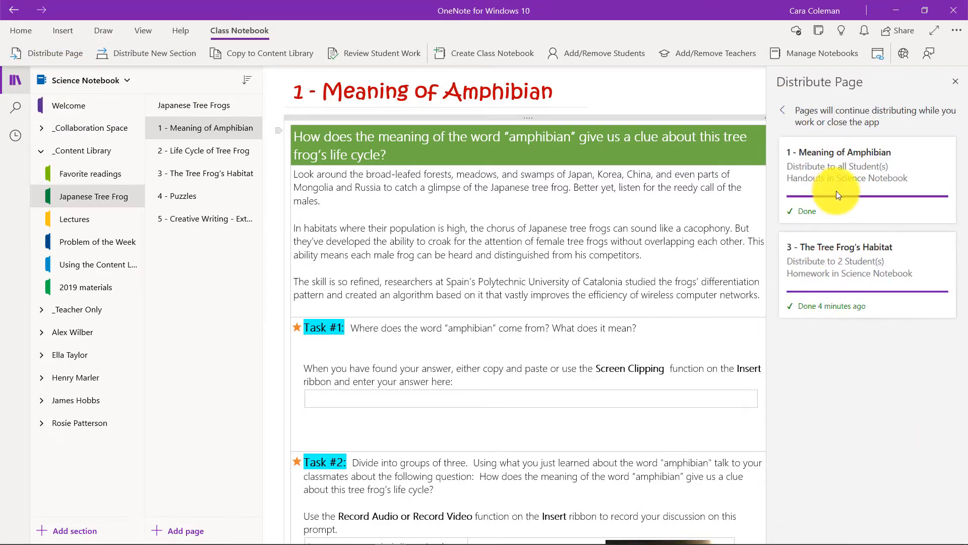
left_click(955, 81)
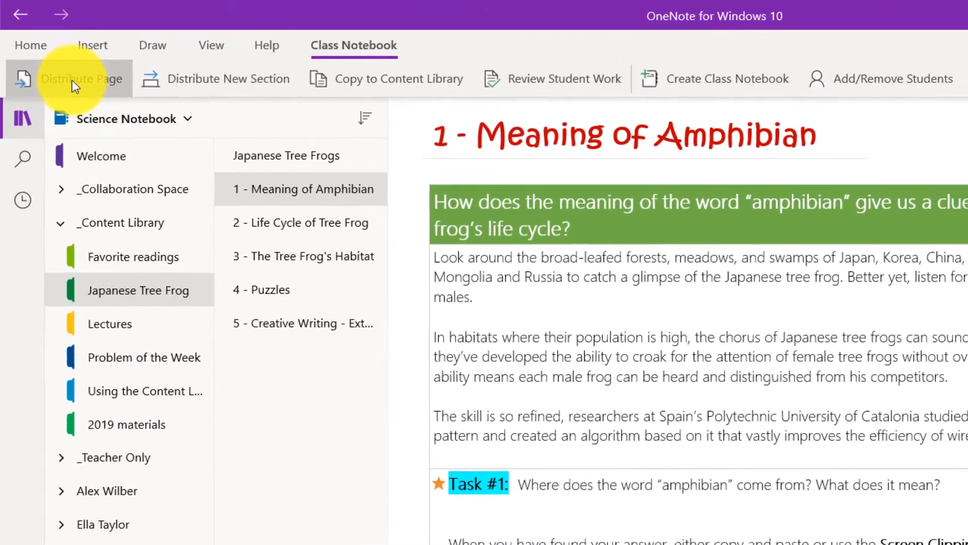
- Delete the distributed page 1 - Meaning of Amphibian from all students' Handouts sections and check the first listed student's Handouts
left_click(72, 80)
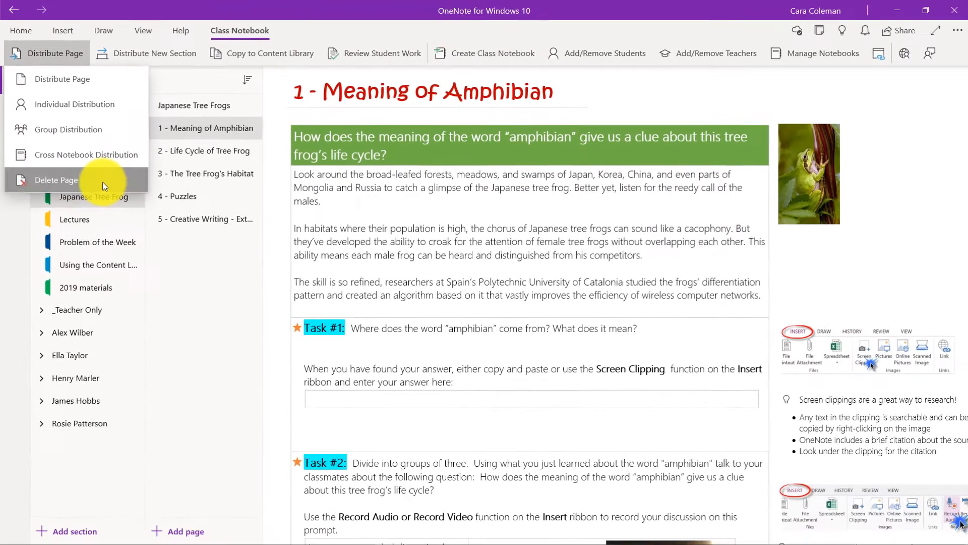
left_click(153, 275)
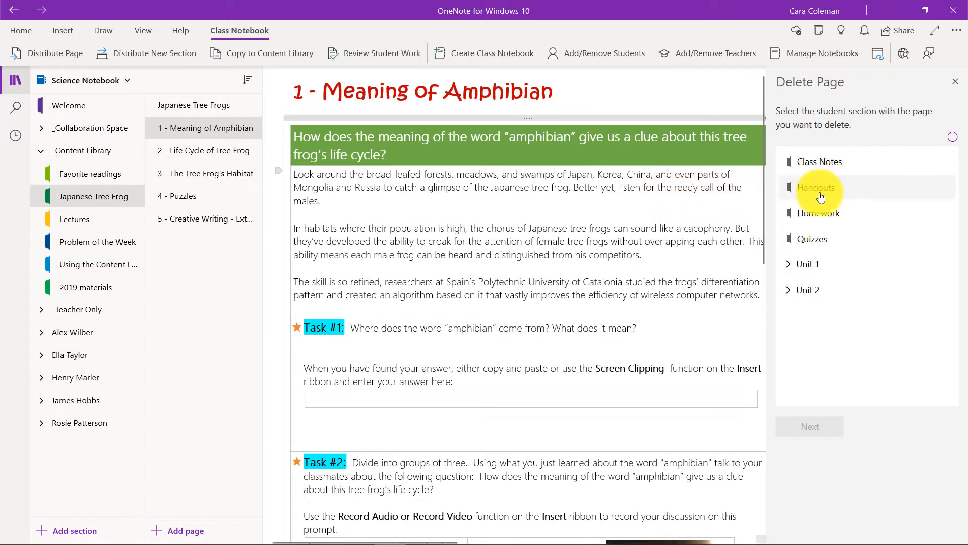
left_click(825, 196)
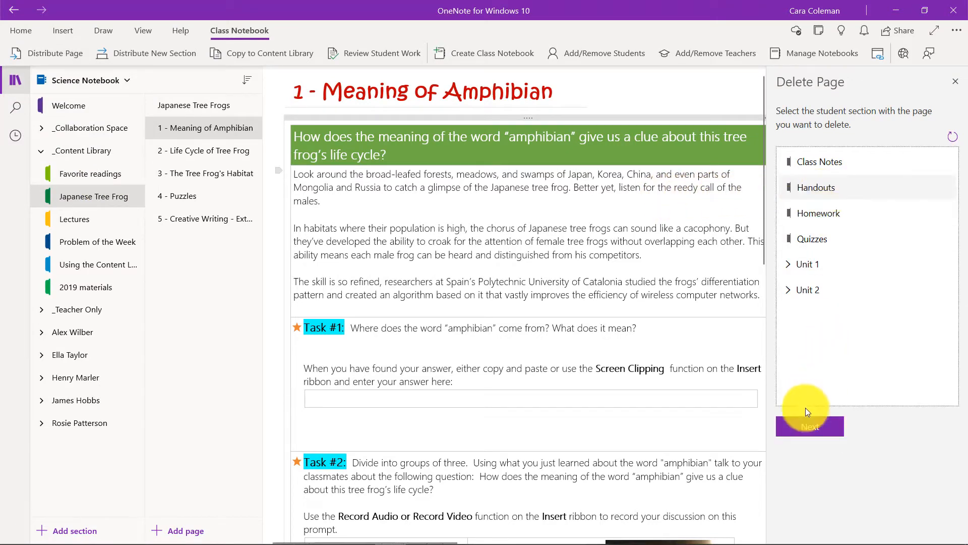
left_click(813, 430)
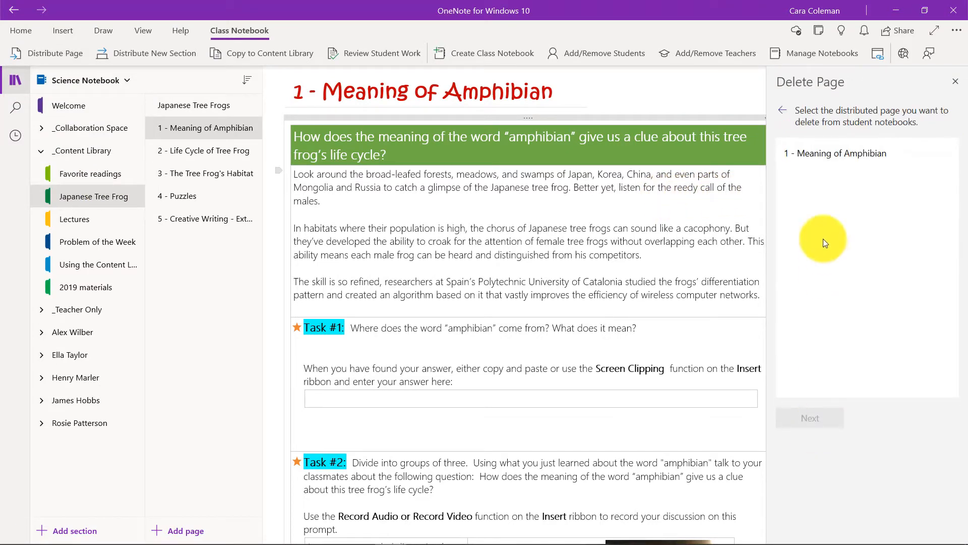
left_click(845, 160)
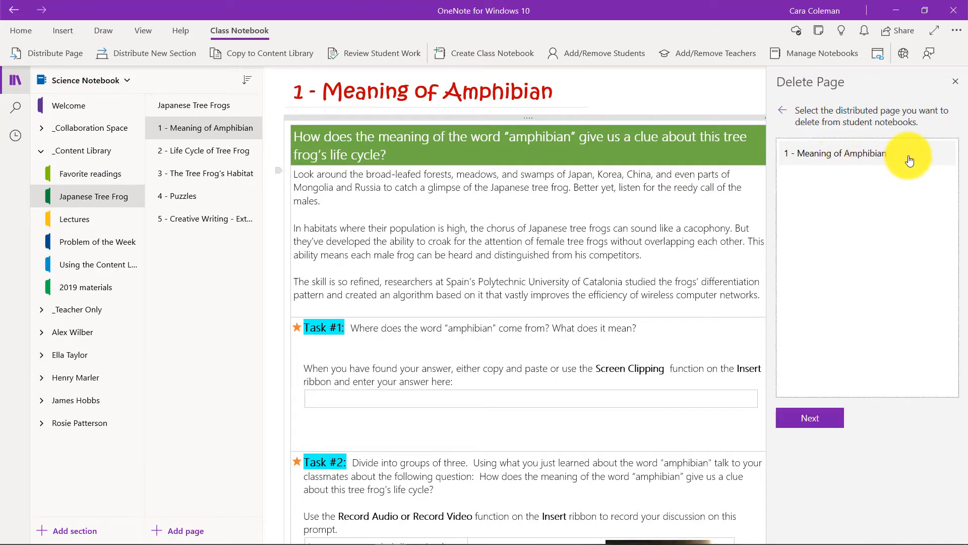
left_click(817, 419)
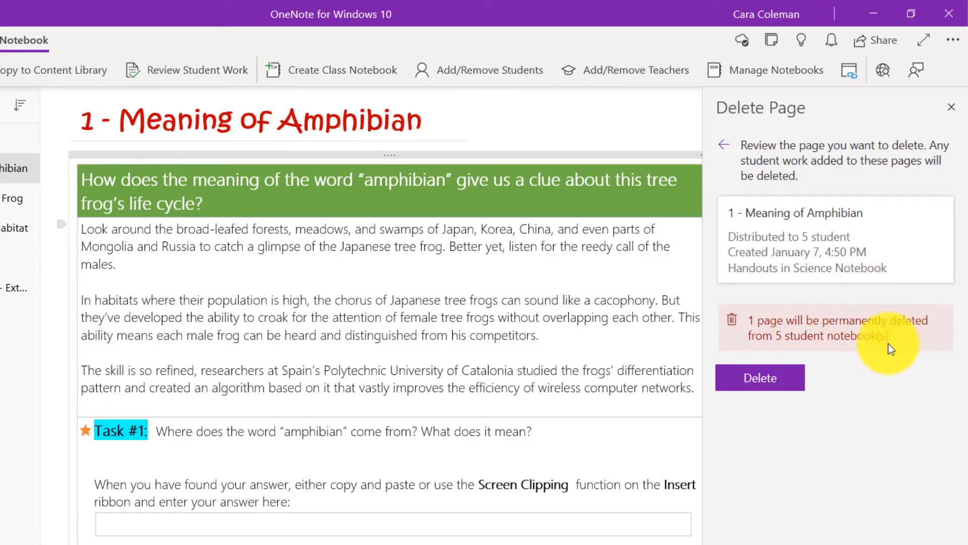
left_click(759, 386)
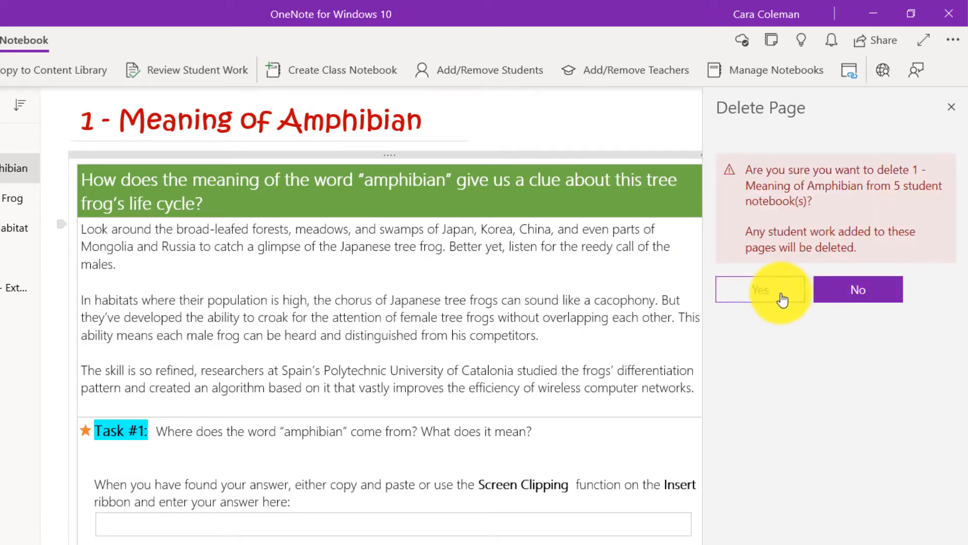
left_click(754, 296)
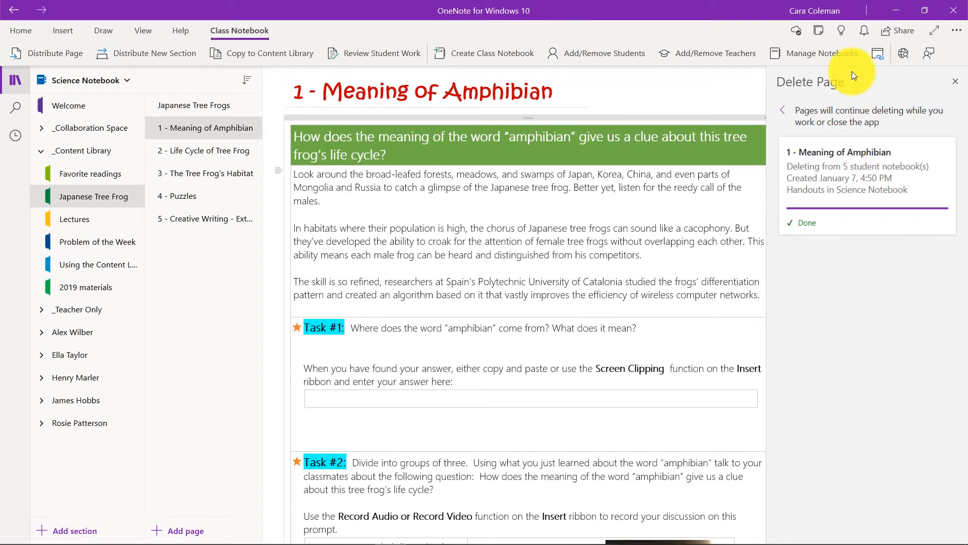
left_click(955, 81)
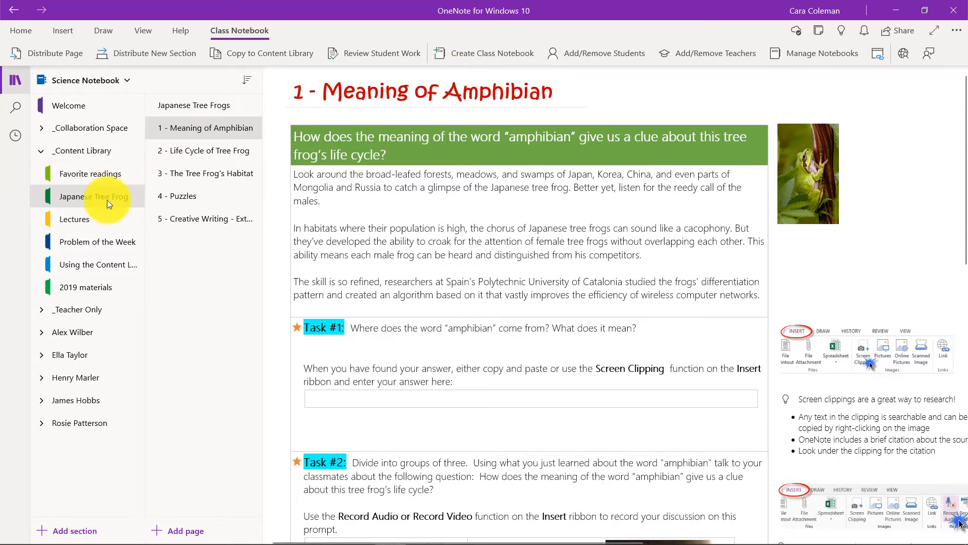
left_click(43, 331)
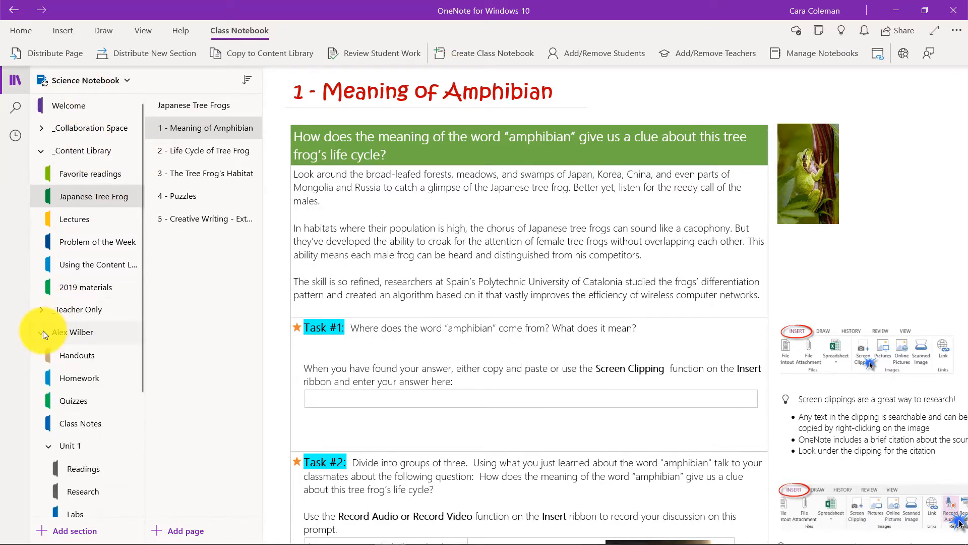
left_click(97, 356)
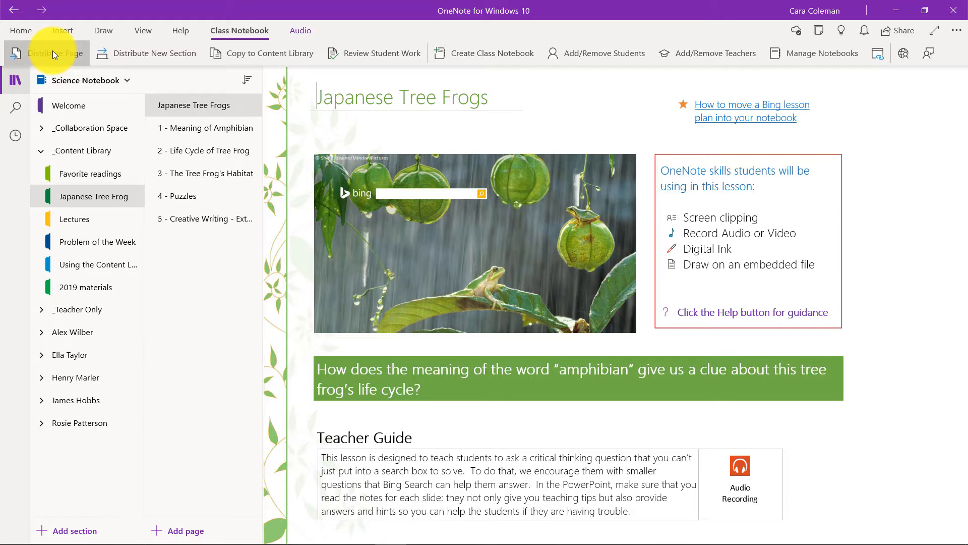
- From the Master Curriculum Notebook, distribute the first #1 - PoW page across notebooks to the Homework sections of the Science Notebook
left_click(104, 80)
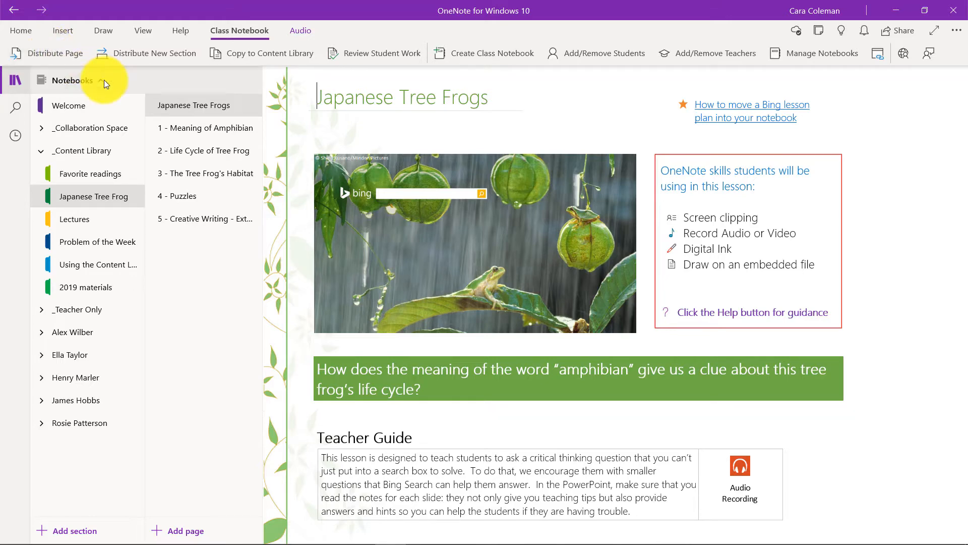
left_click(98, 198)
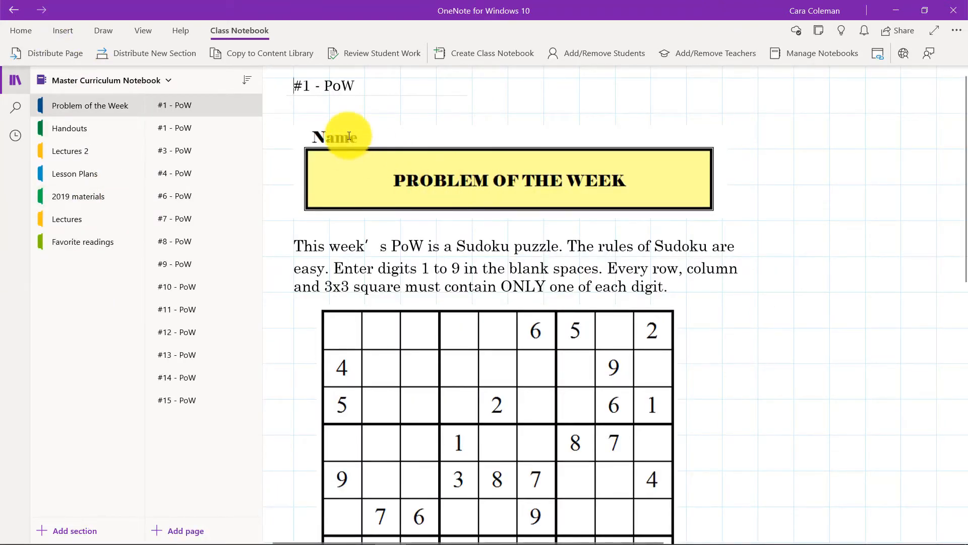
left_click(69, 56)
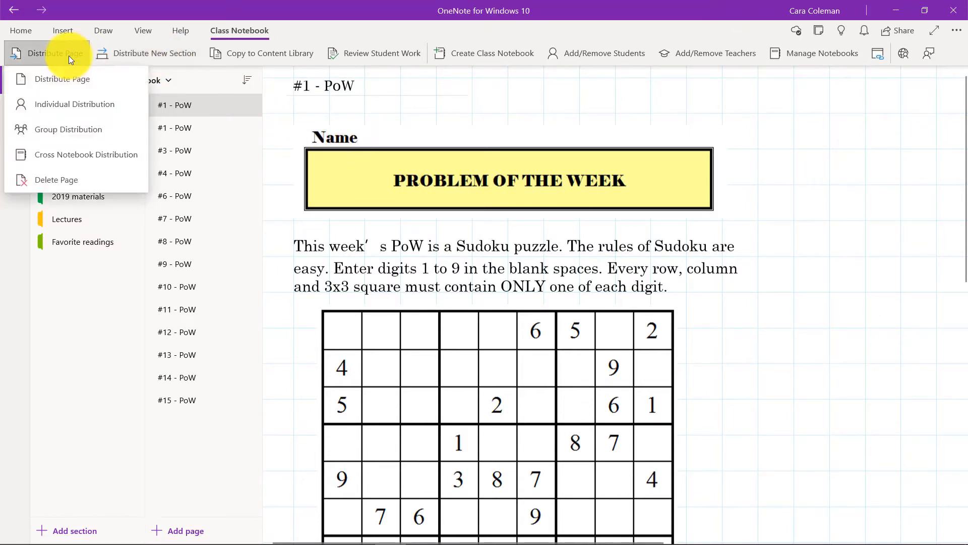
left_click(97, 154)
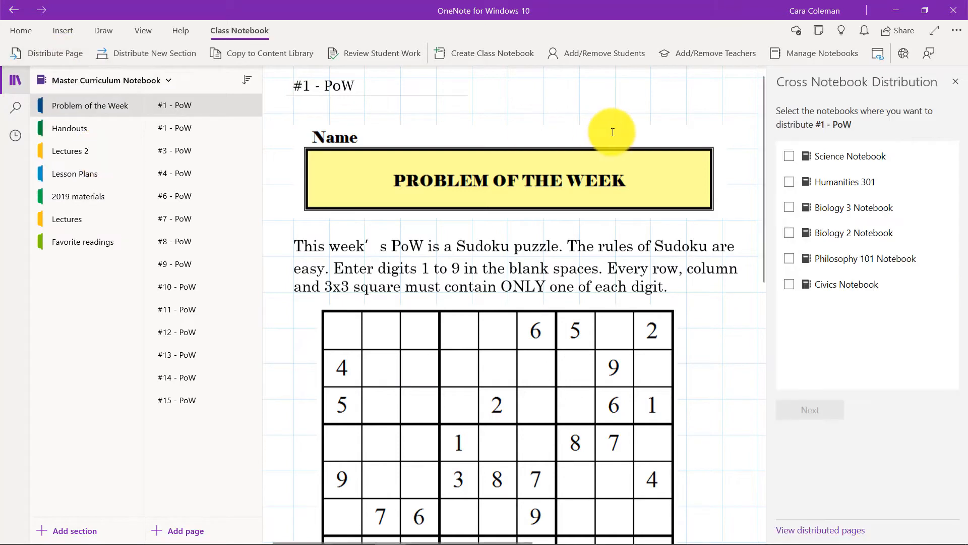
left_click(789, 158)
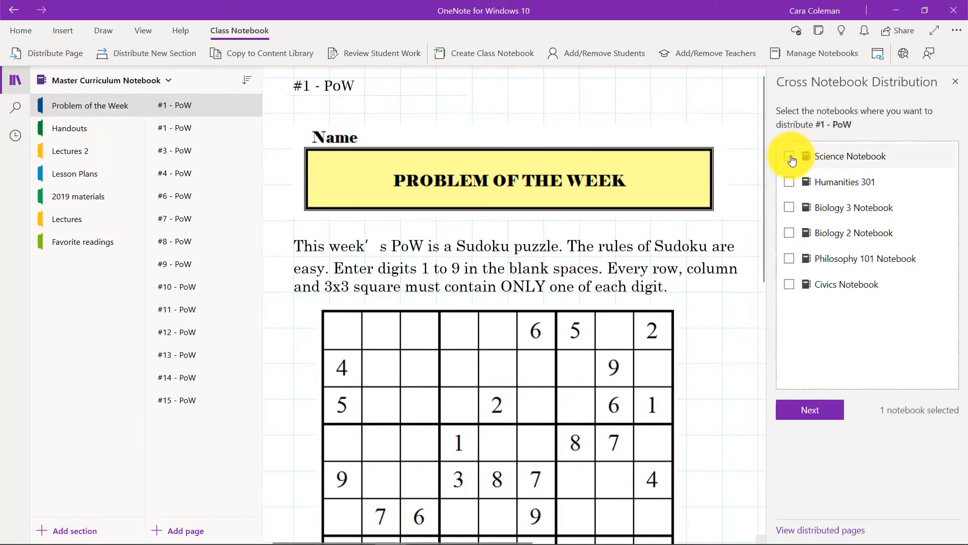
left_click(807, 411)
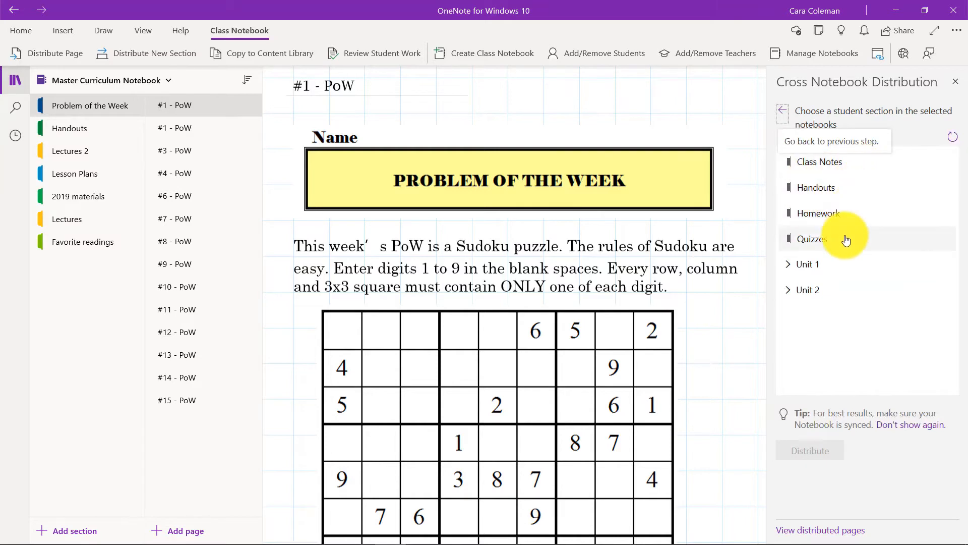
left_click(832, 213)
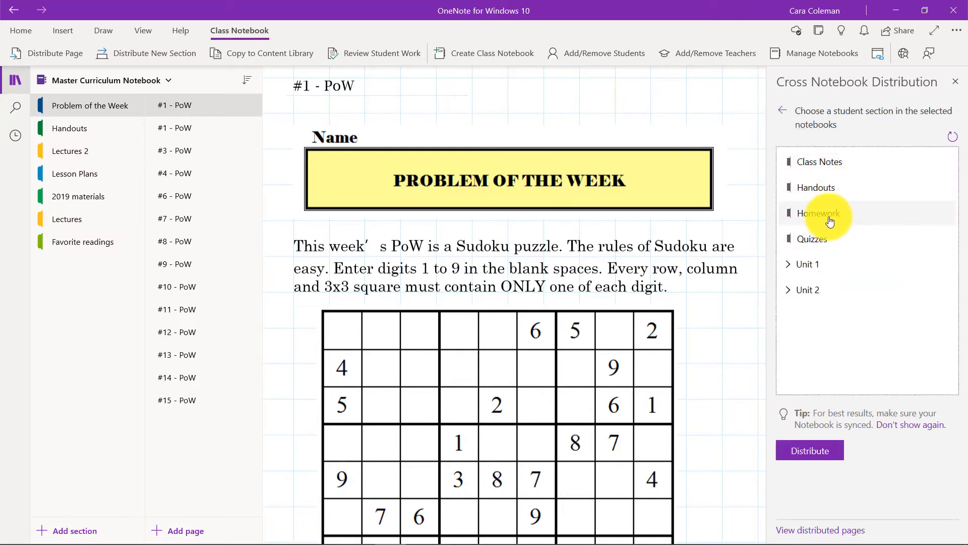
left_click(813, 453)
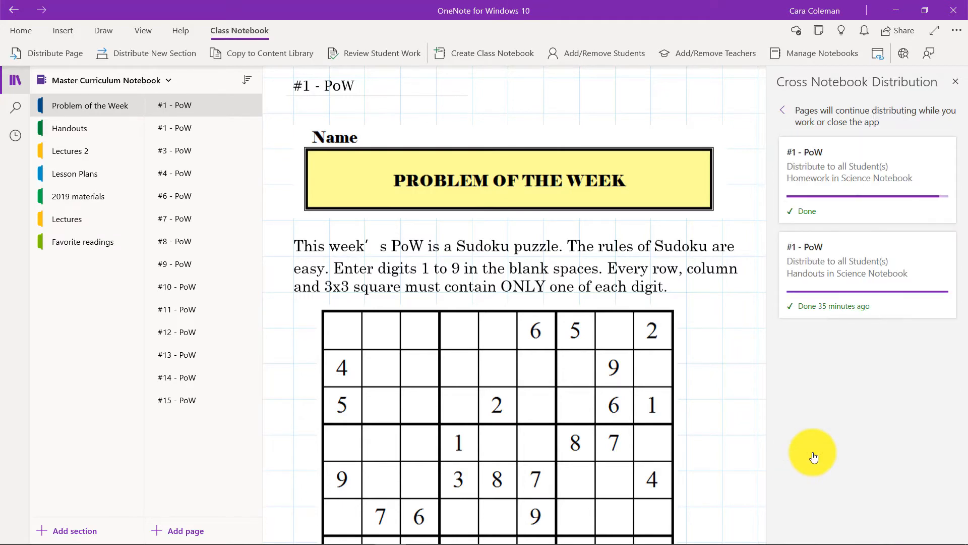
left_click(955, 82)
- Check the distributed page in the first listed student's Homework section of the Science Notebook
left_click(82, 80)
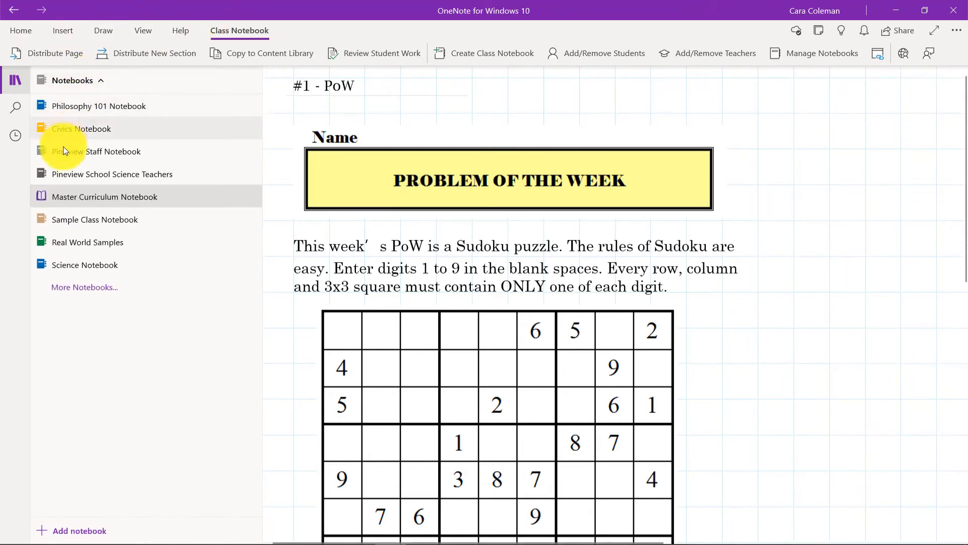
left_click(81, 267)
left_click(40, 333)
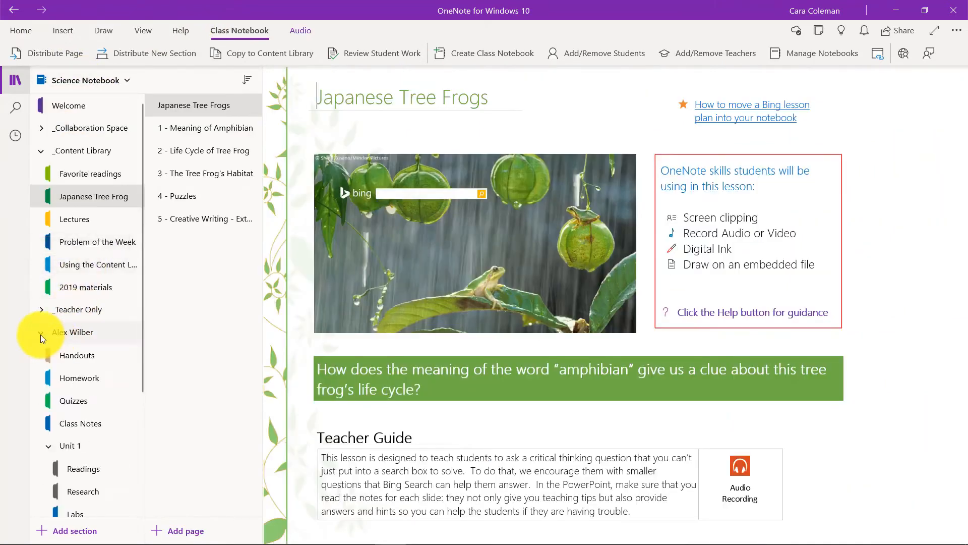
left_click(77, 376)
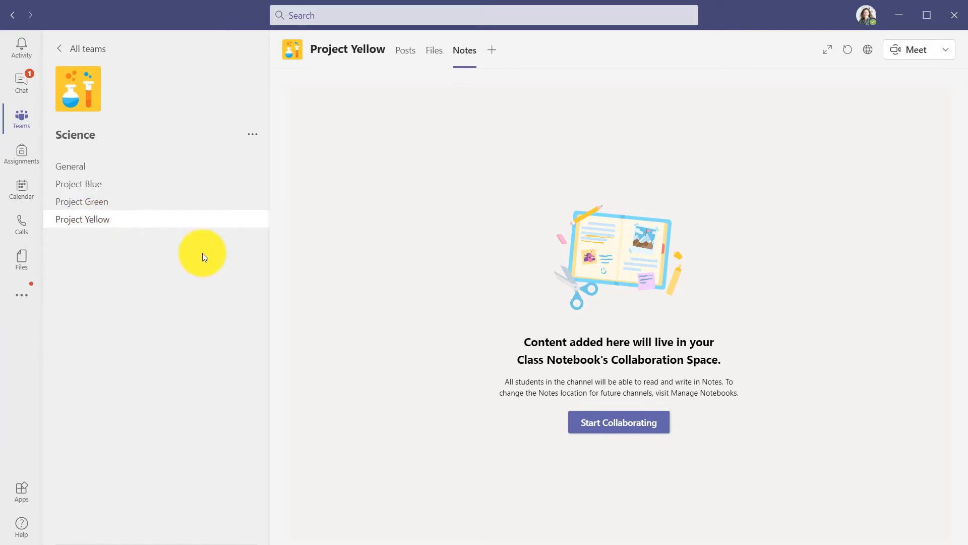
- Start collaborative notes for the Project Yellow channel in Teams and check its section in the Class Notebook's Collaboration Space
left_click(621, 423)
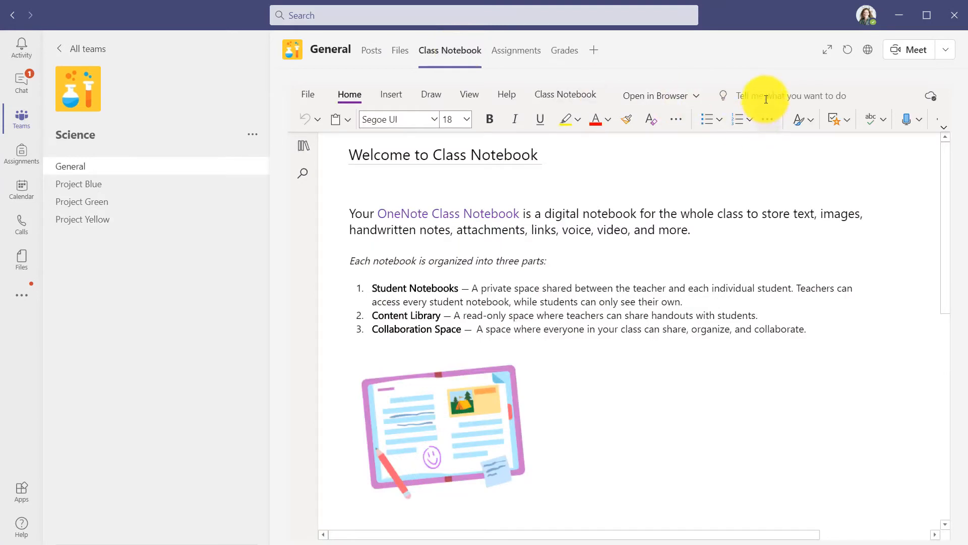
left_click(826, 51)
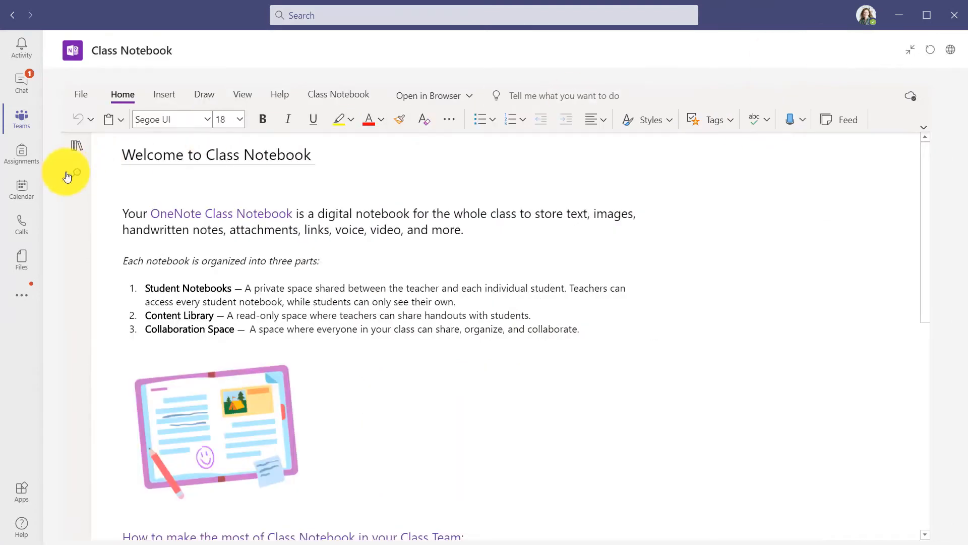
left_click(76, 147)
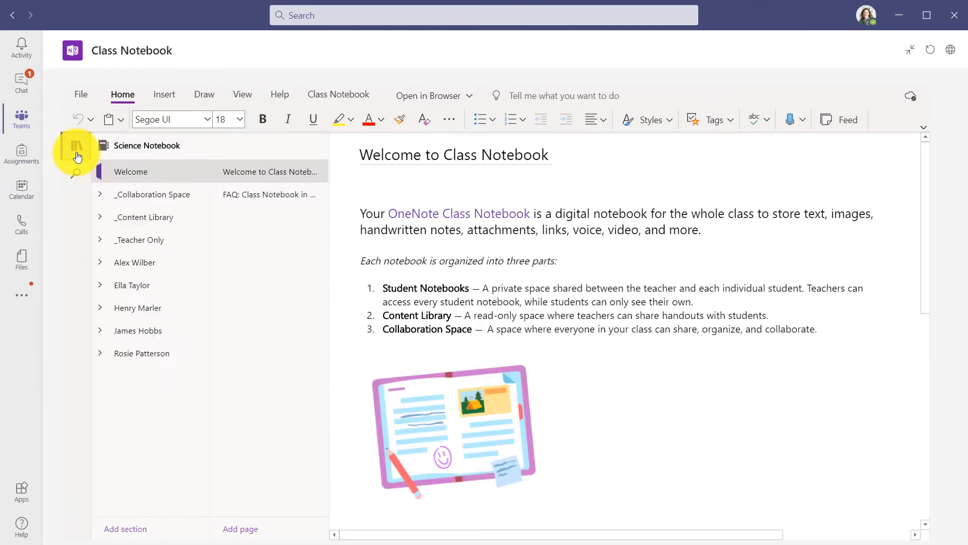
left_click(100, 195)
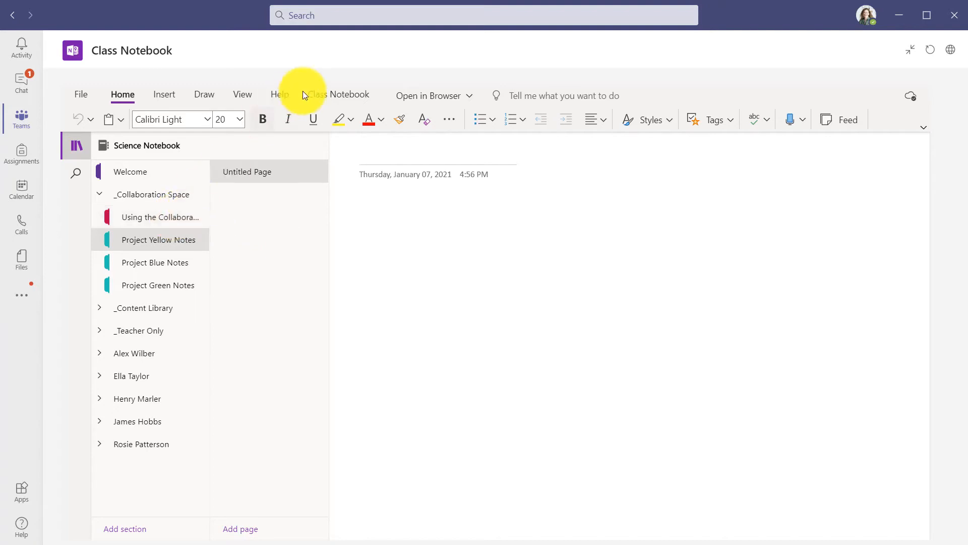
- Set the default location for Notes tabs in new channels to Content Library and close the notebook settings
left_click(340, 91)
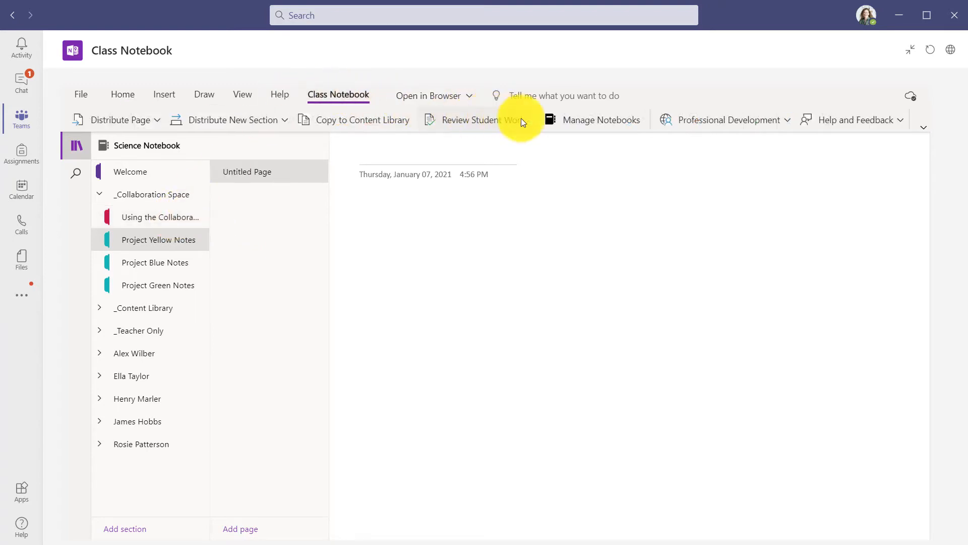
left_click(595, 120)
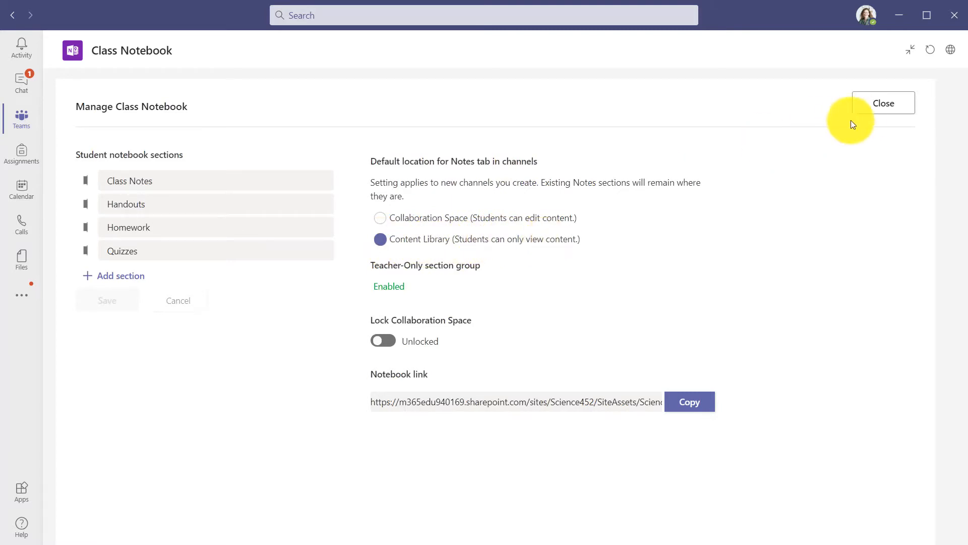
left_click(890, 101)
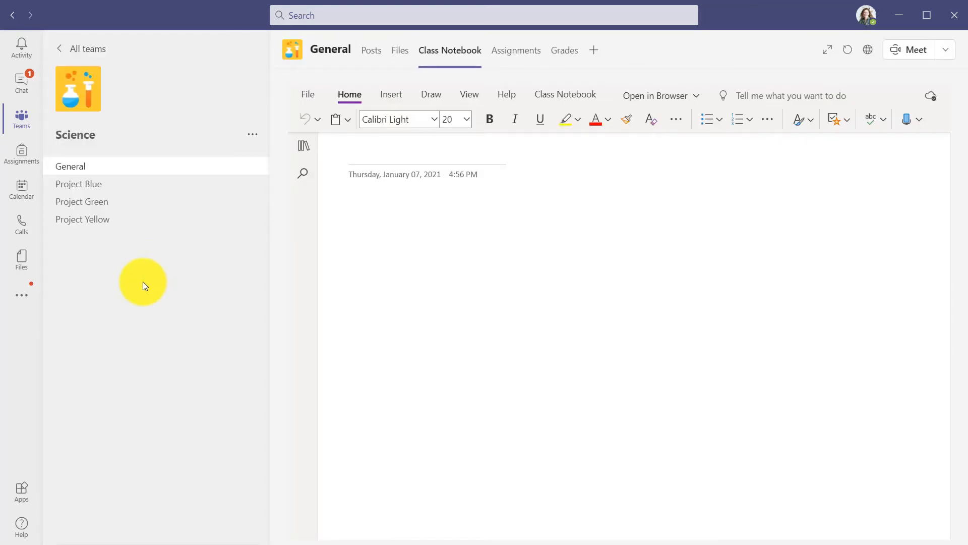
- Start the notes for the Unit 1 channel and title the page Lecture Notes
left_click(141, 238)
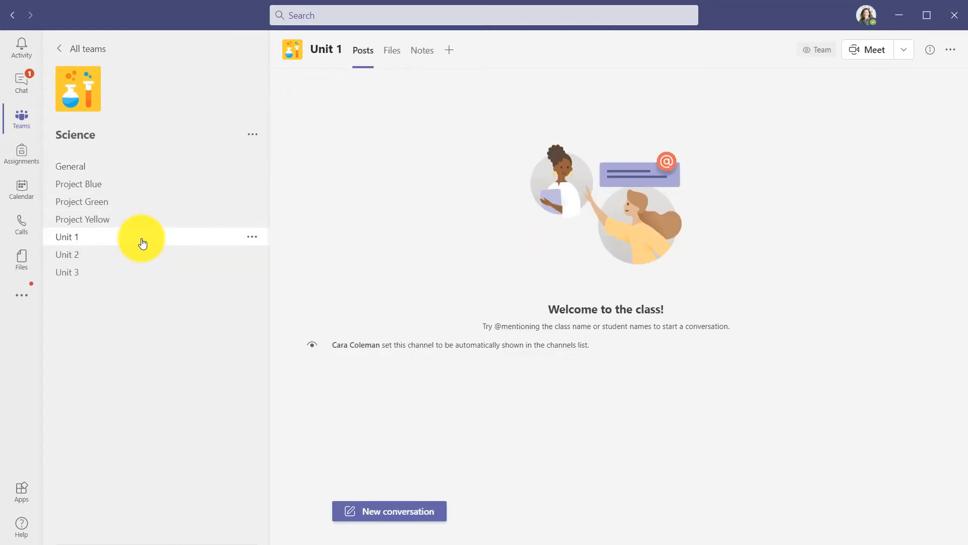
left_click(422, 52)
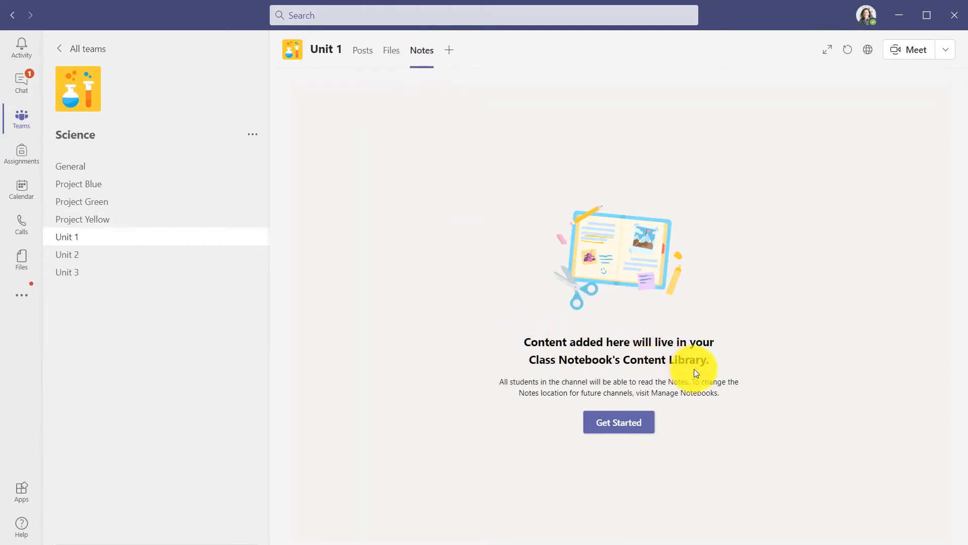
left_click(624, 427)
type("Lecture ")
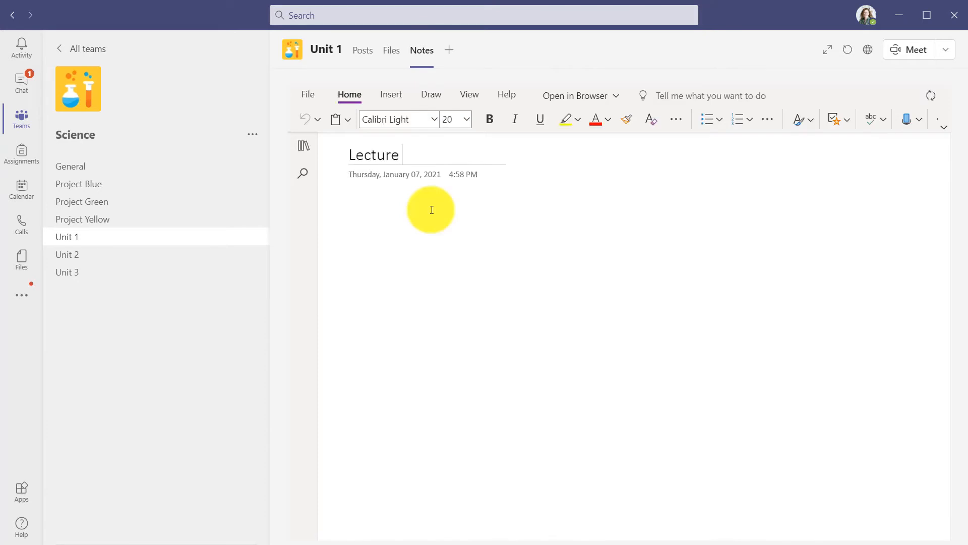
type("Notes")
key("Return")
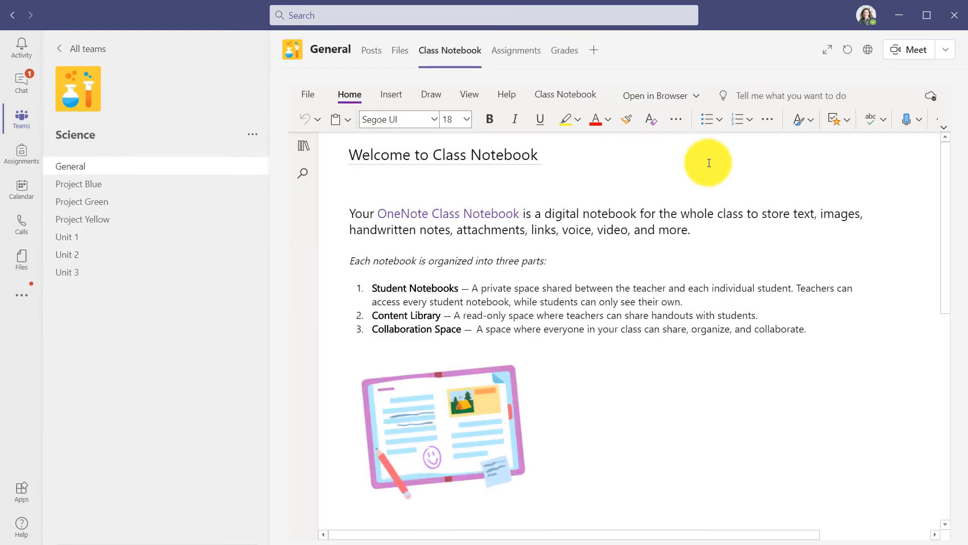
- Check the Unit 1 Notes section and its Lecture Notes page in the Class Notebook's Content Library
left_click(827, 49)
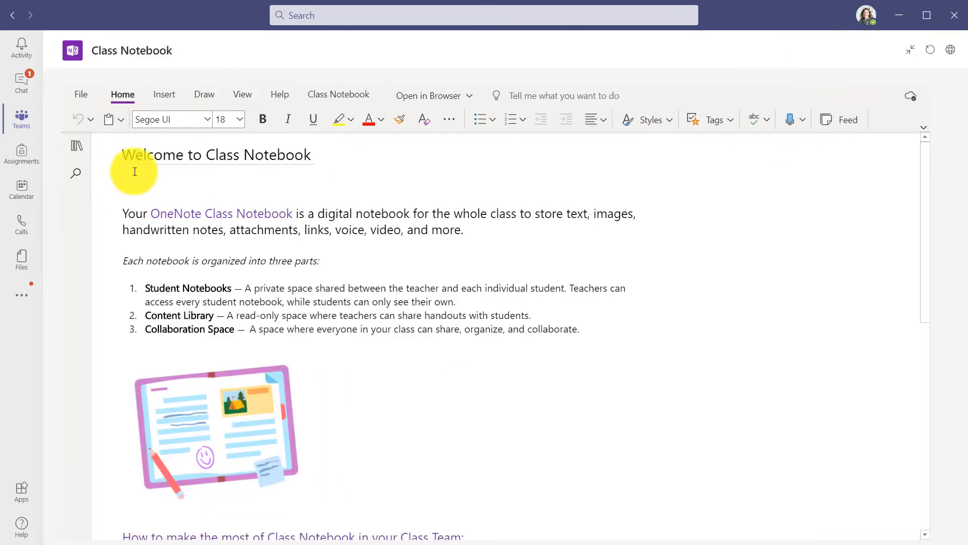
left_click(84, 145)
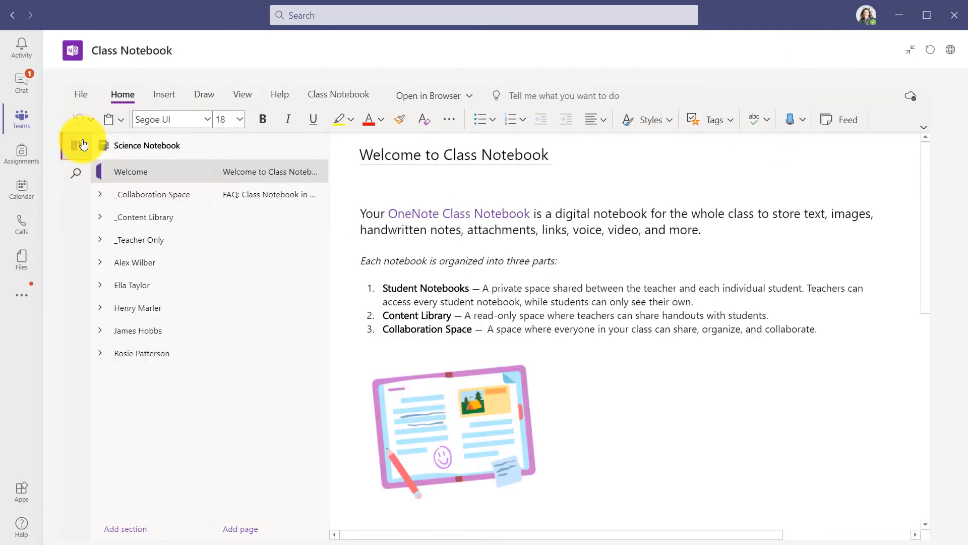
left_click(98, 223)
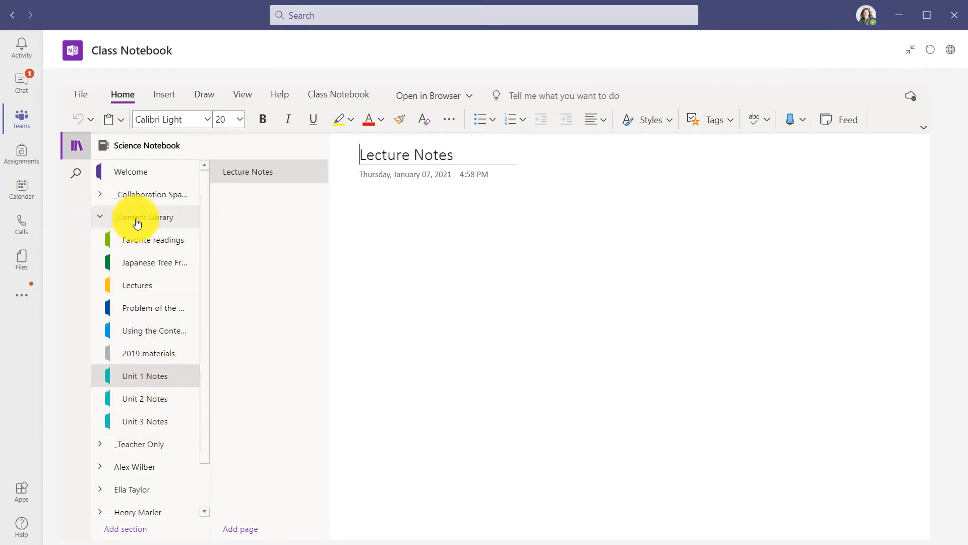
left_click(369, 207)
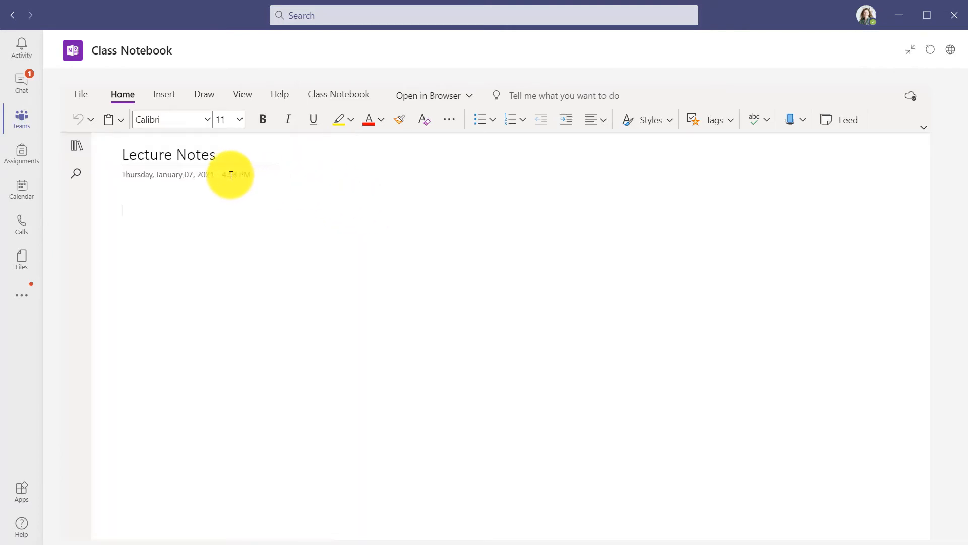
left_click(340, 93)
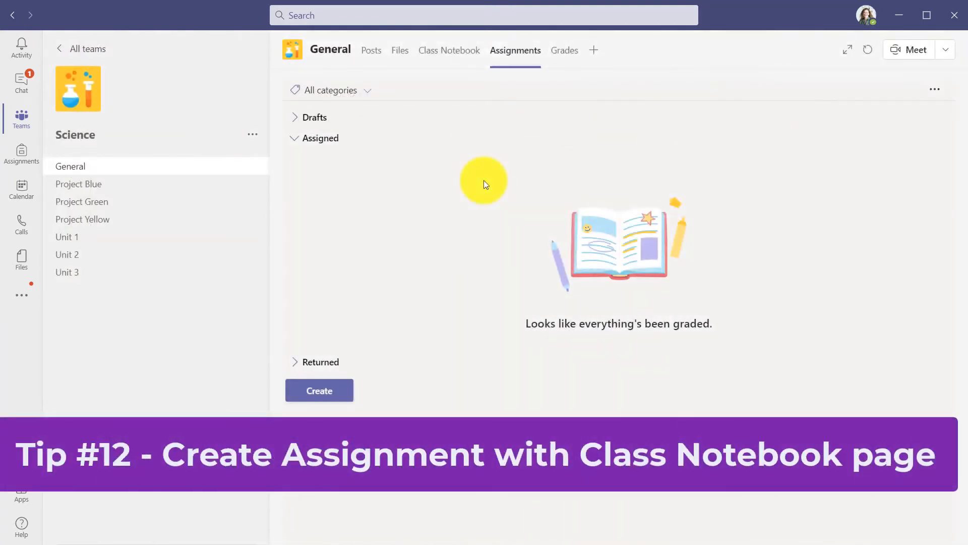
- Create an assignment titled "Japanese tree frog" with the instructions "Please fill out your OneNote Class Noteobok page"
left_click(323, 388)
left_click(363, 323)
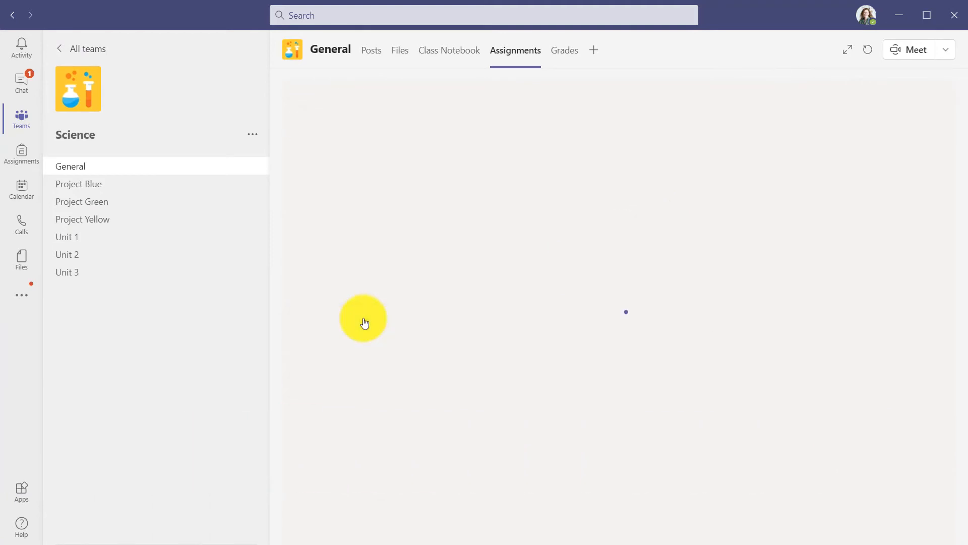
left_click(346, 160)
type("Japanese tree frog")
left_click(352, 220)
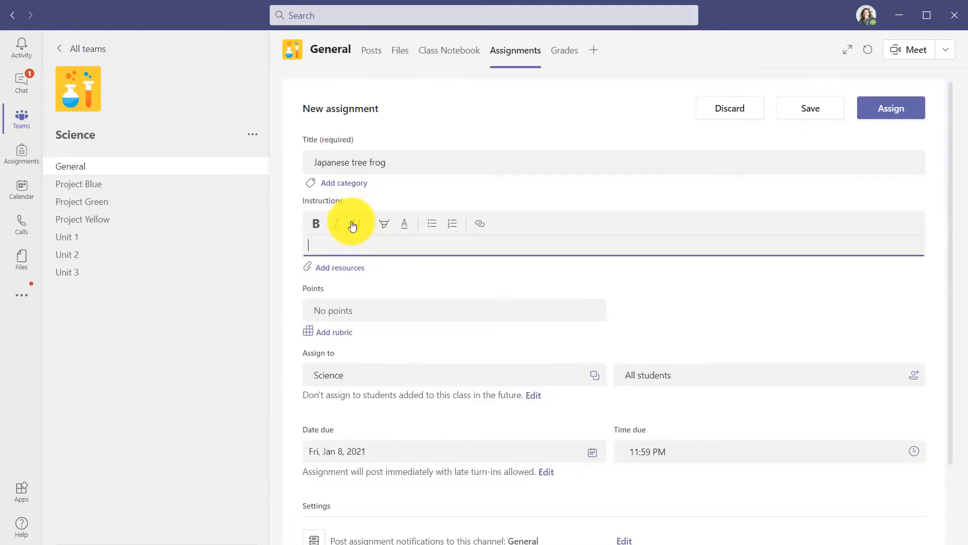
type("Please fill out your OneNote Class Noteobok page")
- Attach the page 2 - Life Cycle of Tree Frog from the Class Notebook's Content Library, Japanese Tree Frog section, to the assignment
left_click(350, 250)
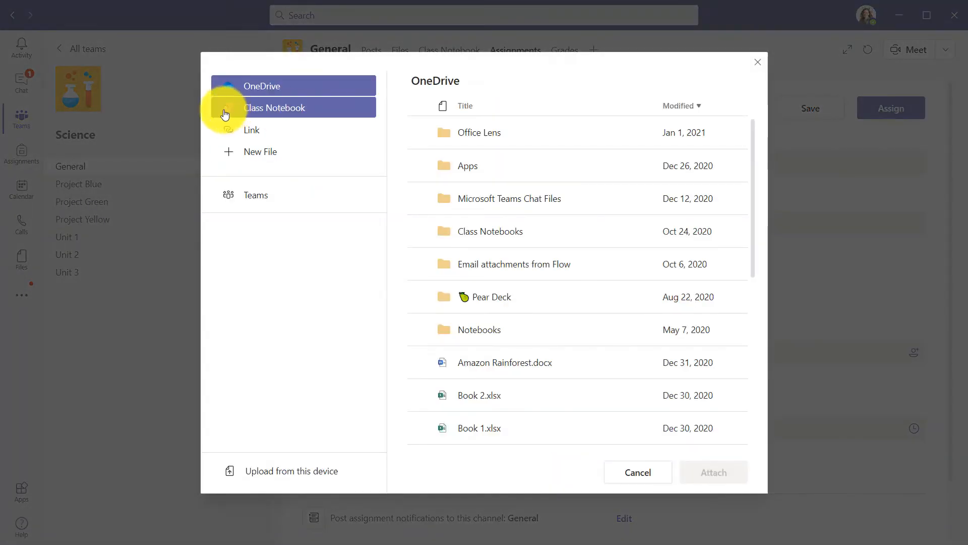
left_click(325, 115)
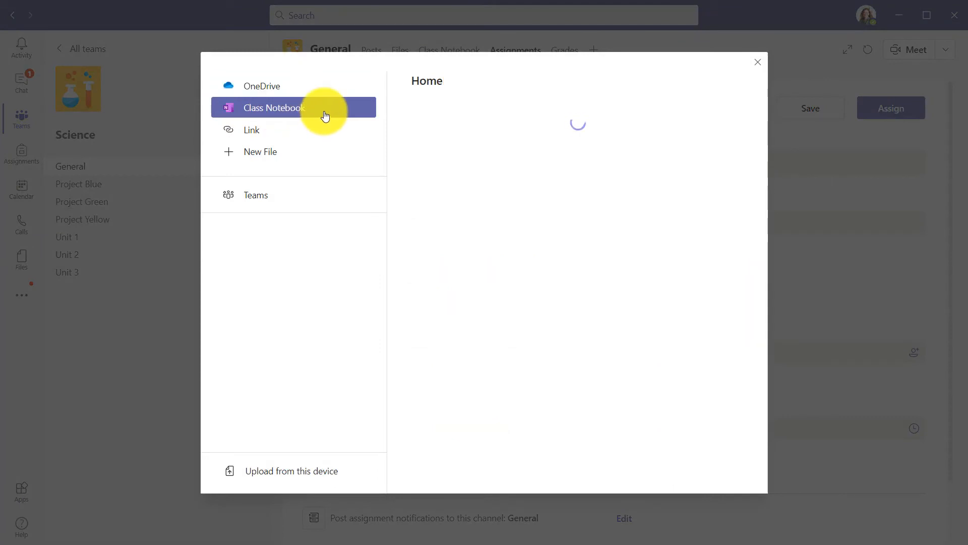
left_click(518, 178)
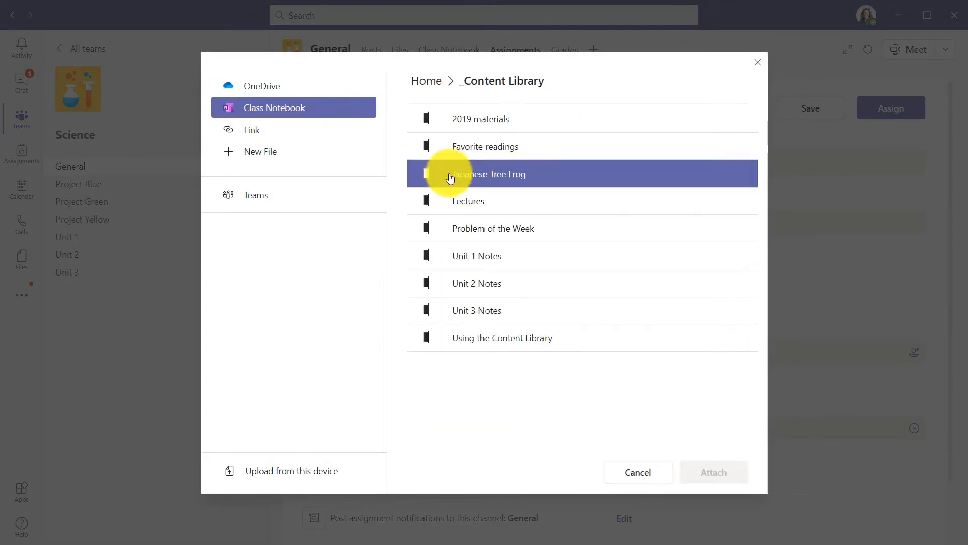
left_click(505, 172)
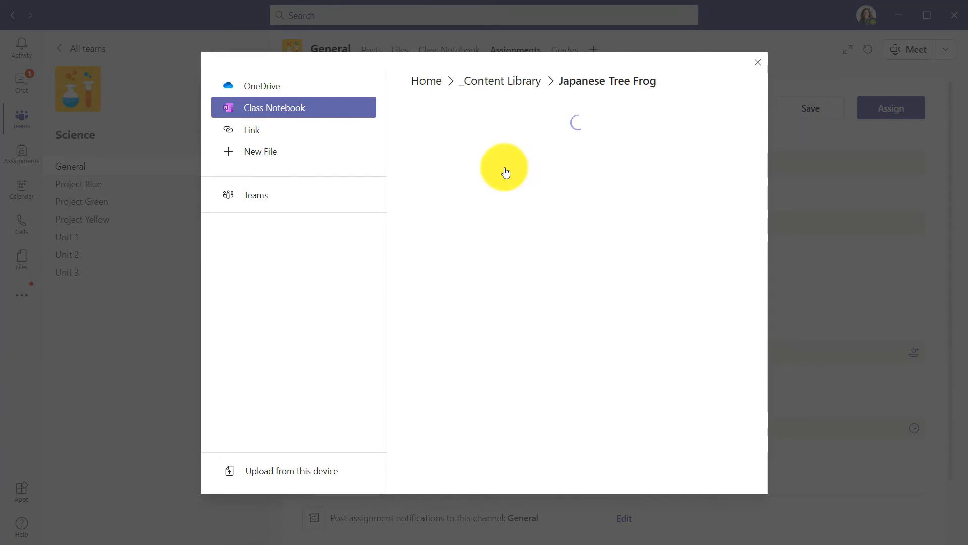
left_click(496, 266)
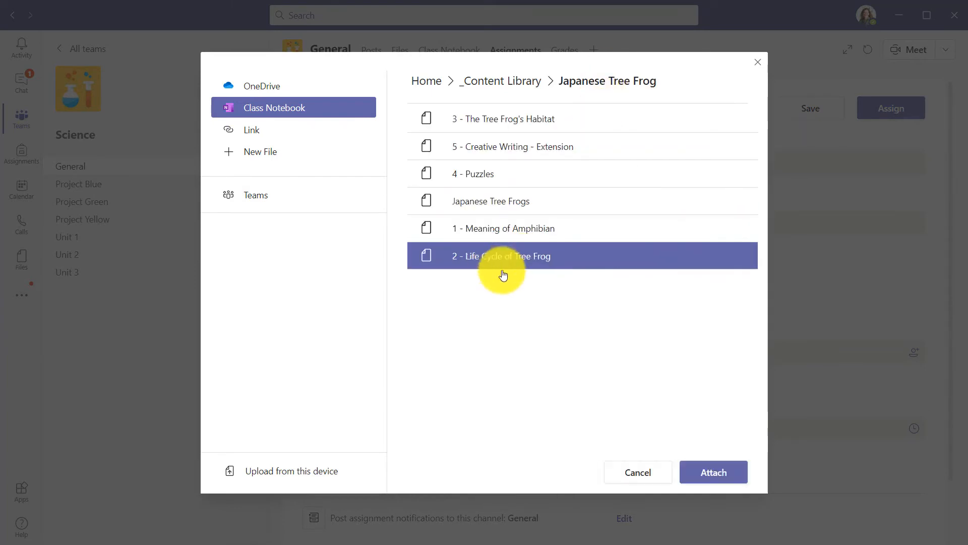
left_click(714, 473)
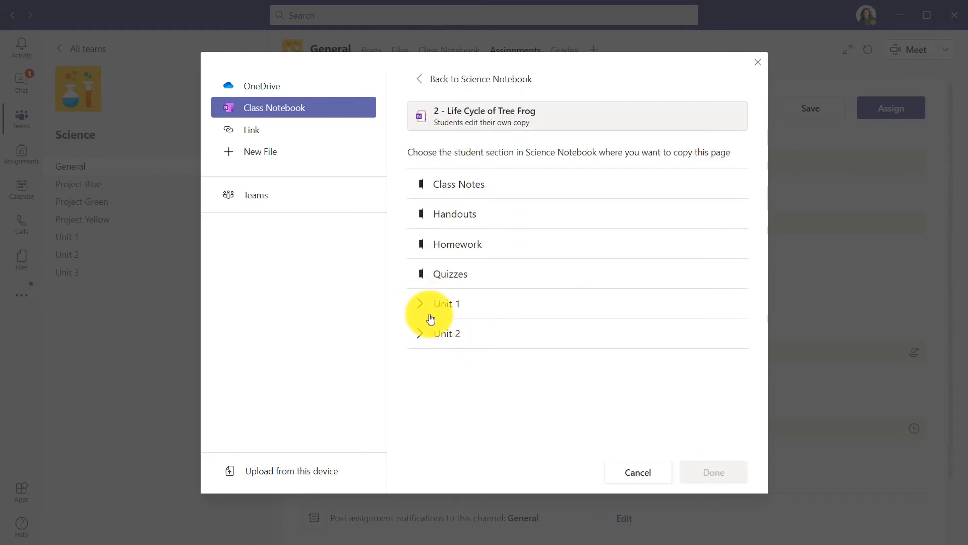
- Look through the Unit 1 sections and choose Homework as the student section for the attached page
left_click(420, 303)
left_click(456, 337)
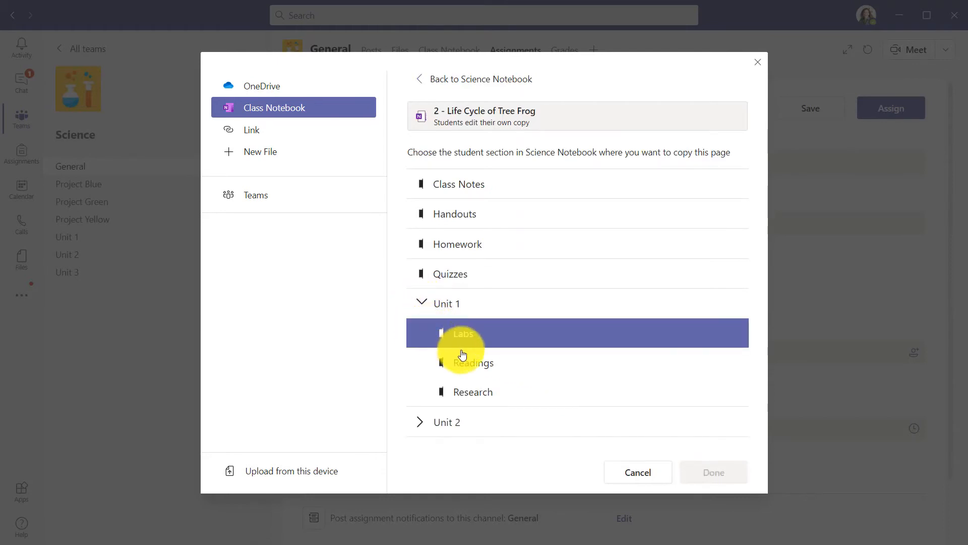
left_click(461, 392)
left_click(423, 302)
left_click(469, 247)
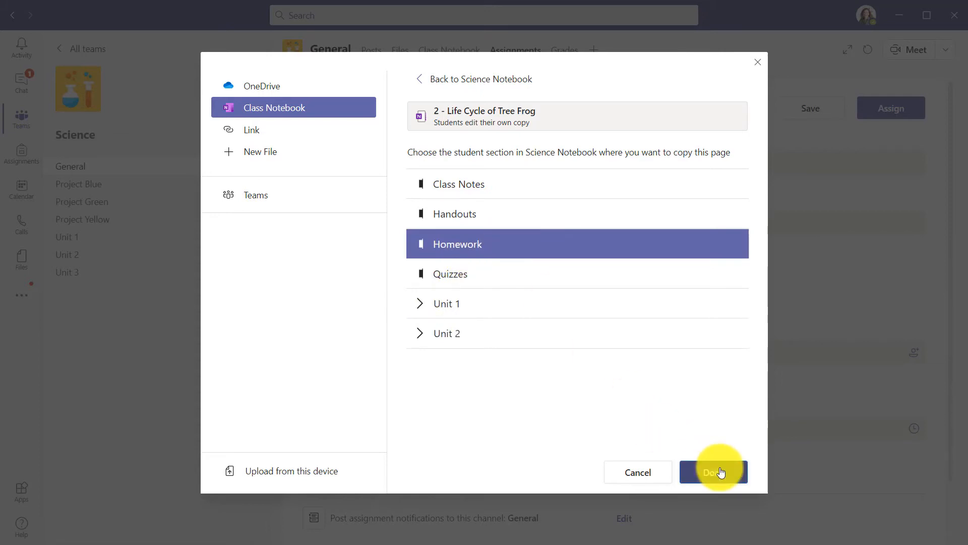
left_click(720, 472)
- Set the assignment's points to 10 and assign it to all students in Science
left_click(438, 325)
type("10")
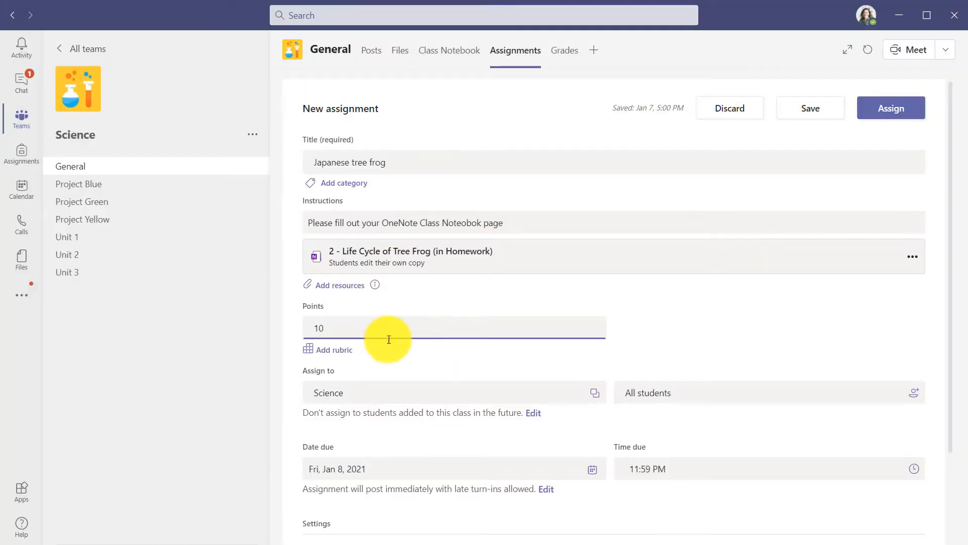
left_click(664, 289)
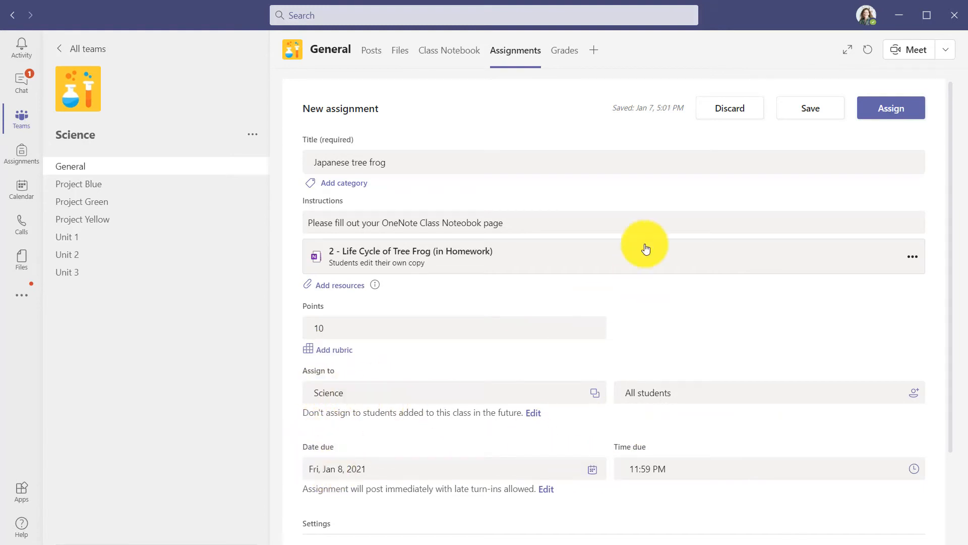
left_click(890, 108)
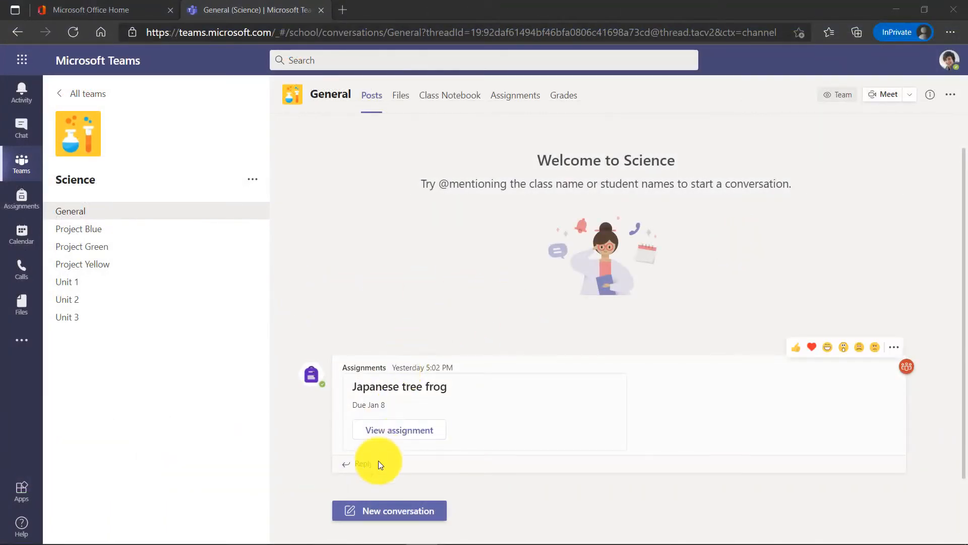
- In the student's browser version of Teams, open the Japanese tree frog assignment, review its Life Cycle of Tree Frog page and close the page
left_click(414, 431)
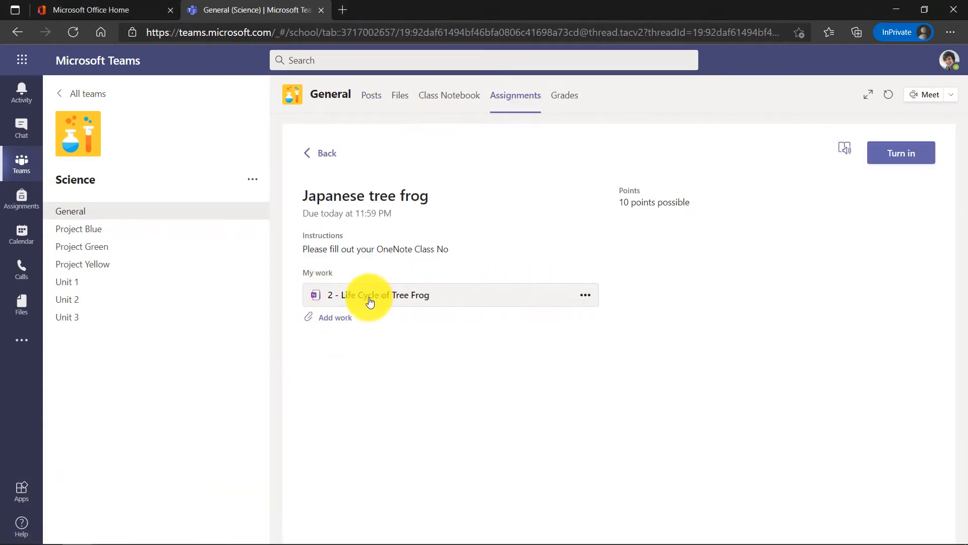
left_click(394, 299)
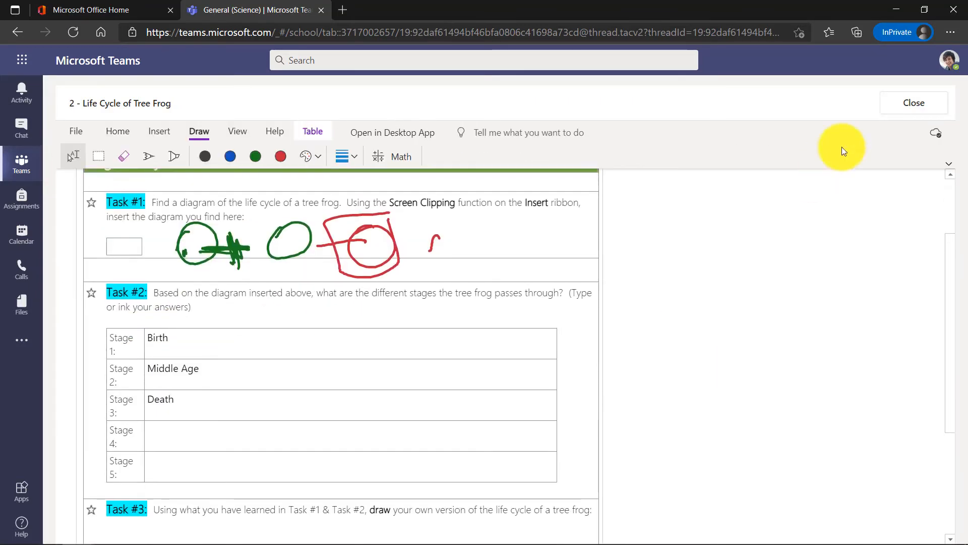
left_click(905, 102)
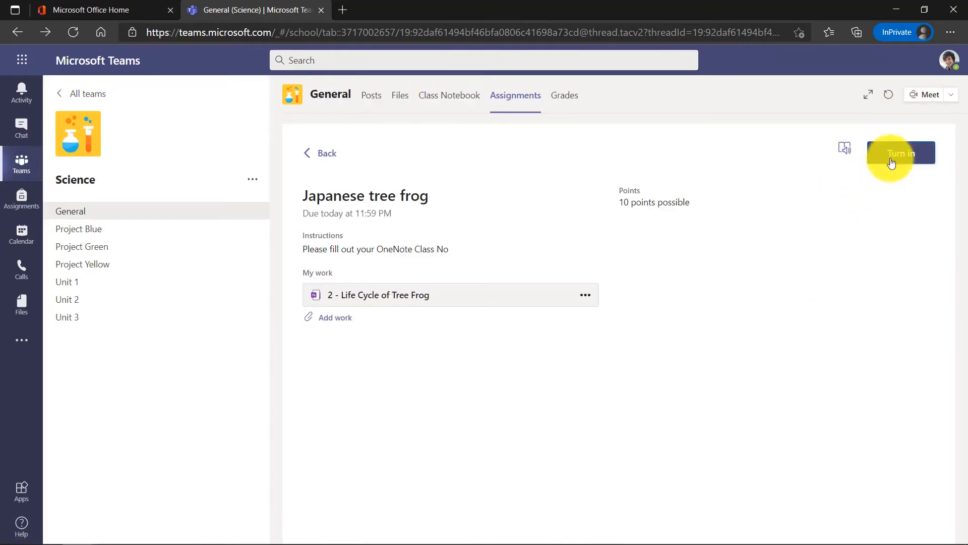
- Turn in the Japanese tree frog assignment as the student and open that turned-in submission in the educator's Teams app
left_click(906, 154)
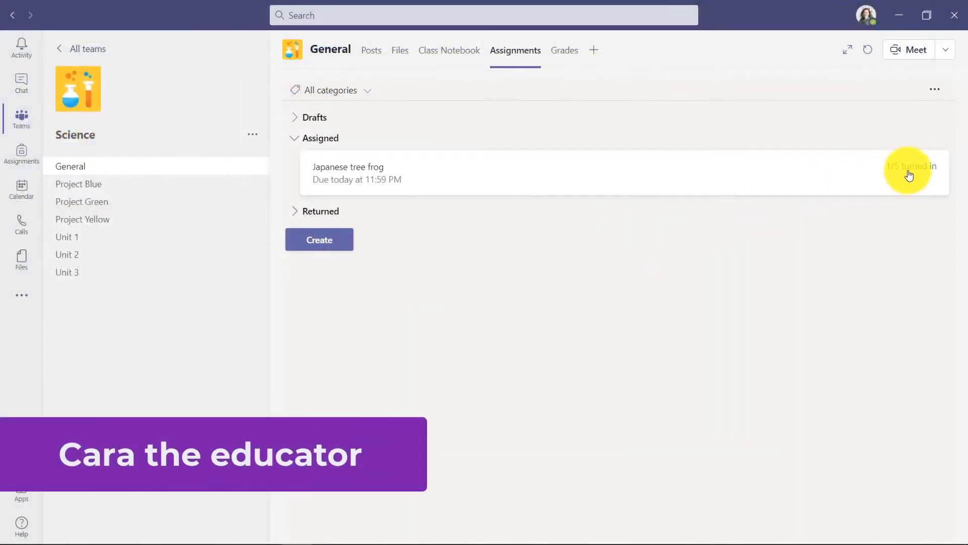
left_click(358, 173)
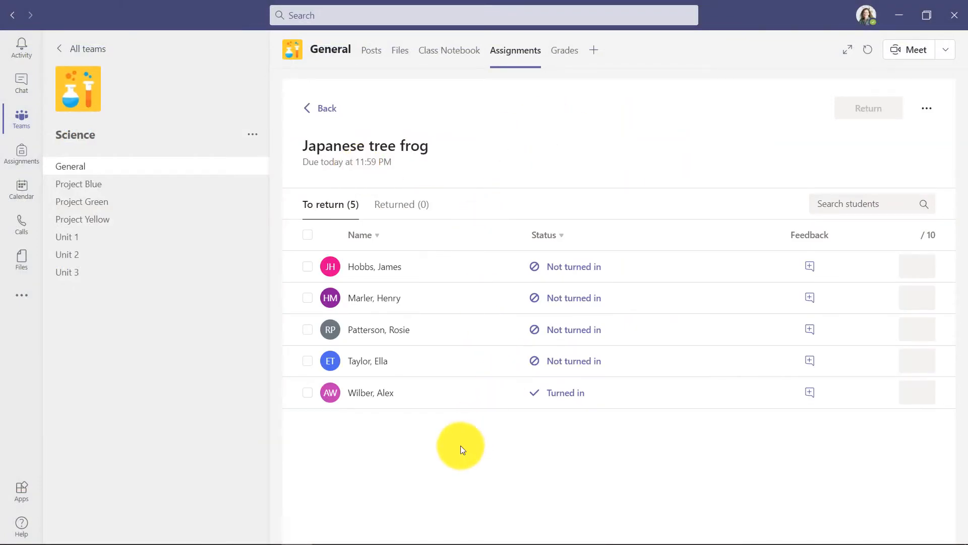
left_click(360, 398)
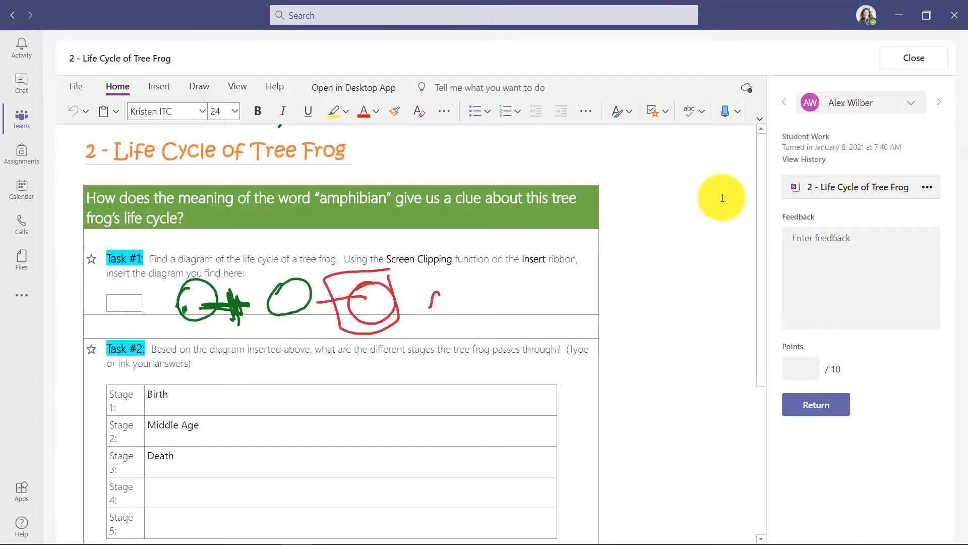
- Enter "Great job!" as feedback on the student's submitted page
left_click(849, 248)
type("G")
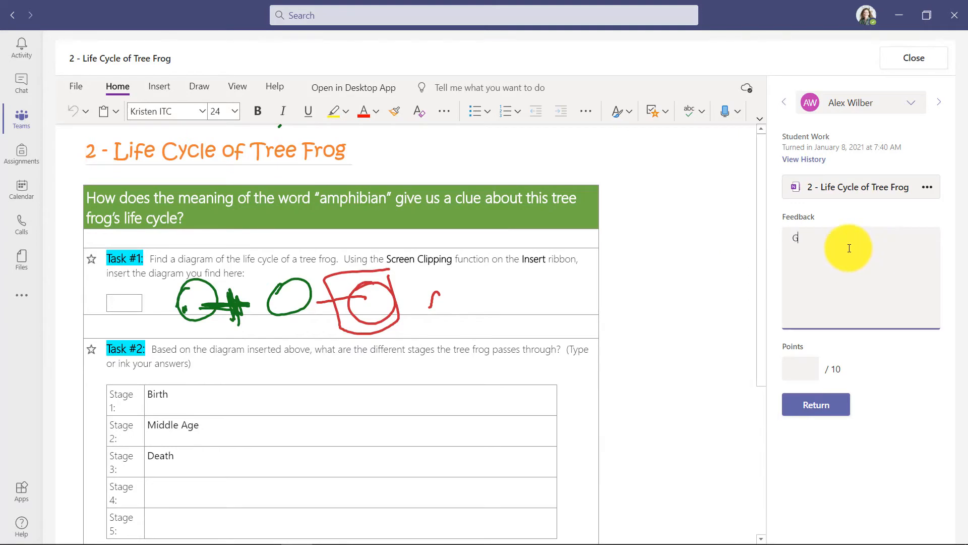
type("reat job!")
- Draw a red arrow pointing to the Stage table under Task #2 and add the note "Can you expand?" beside it
left_click(197, 87)
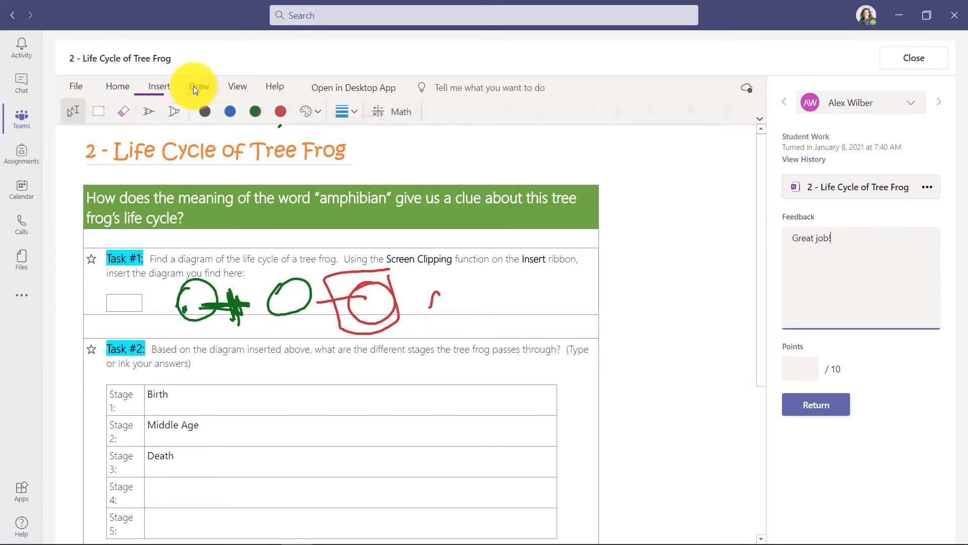
left_click(271, 111)
left_click_drag(641, 327, 560, 411)
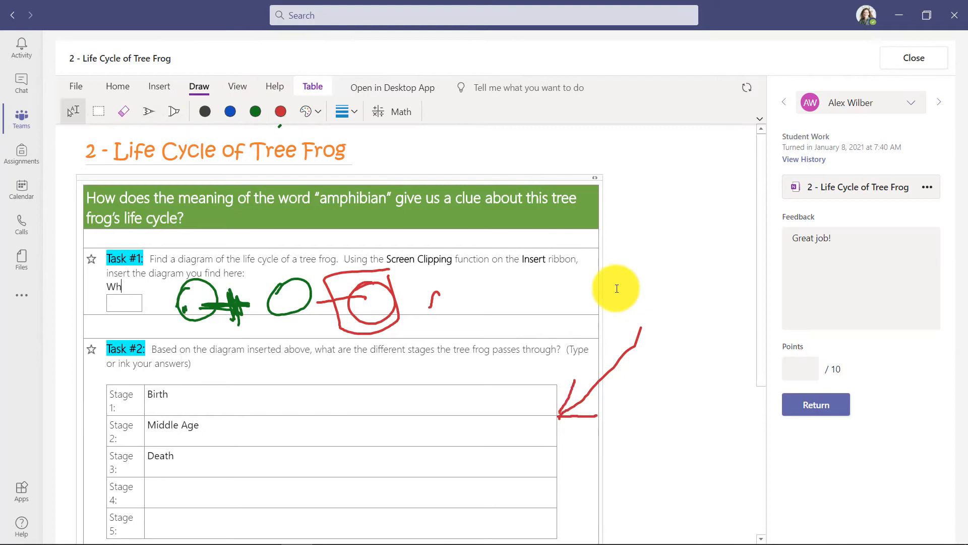
type("at I")
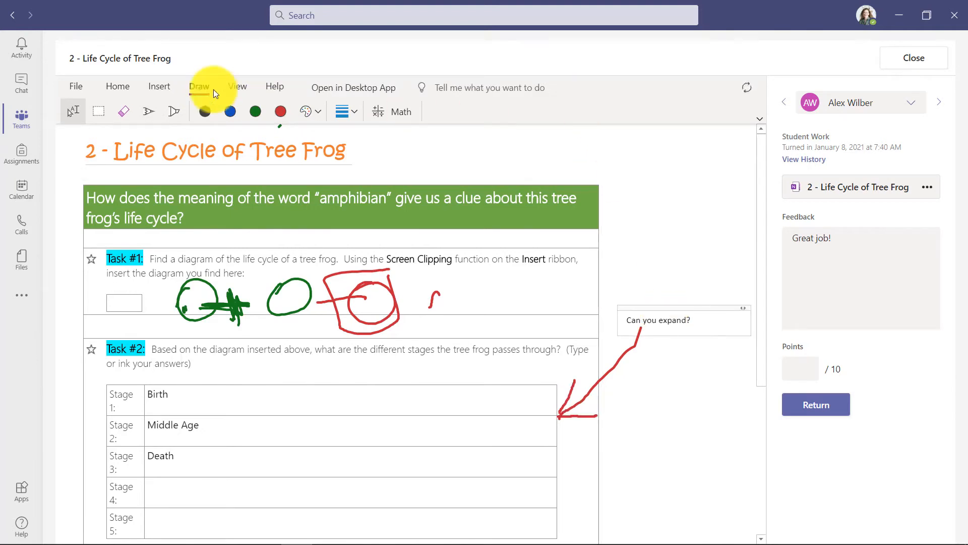
- Insert the roller-skating unicorn sticker with headphones from the Unicorn set below the note on the student's page
left_click(153, 90)
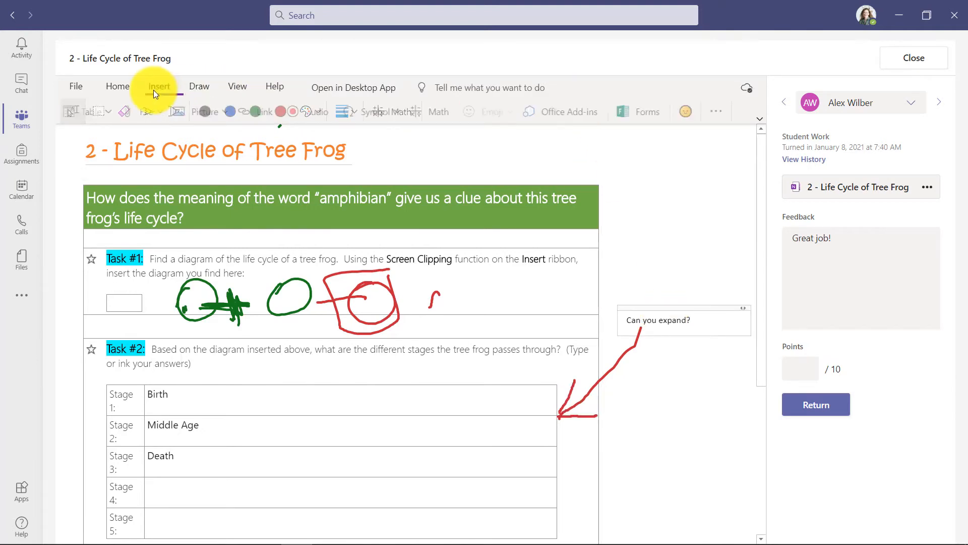
left_click(690, 112)
left_click(586, 320)
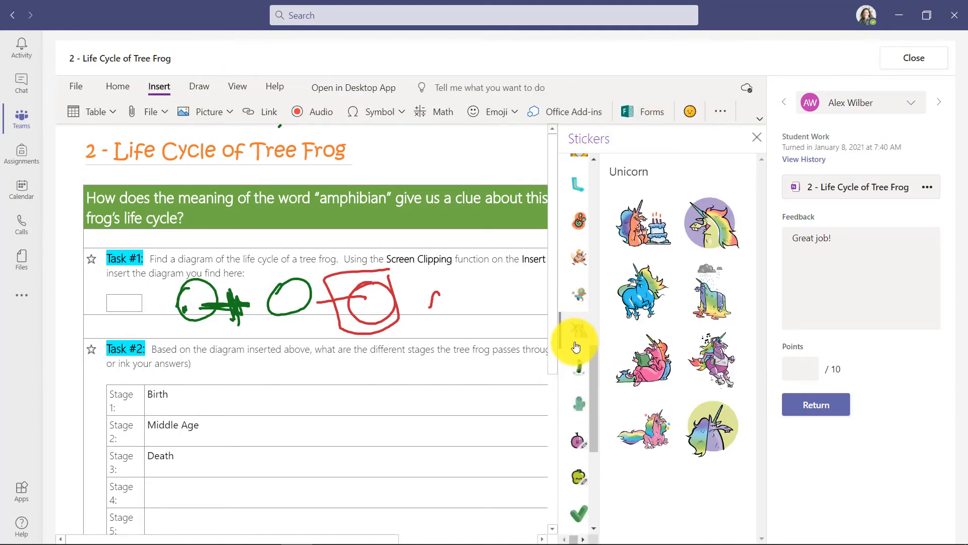
left_click(704, 358)
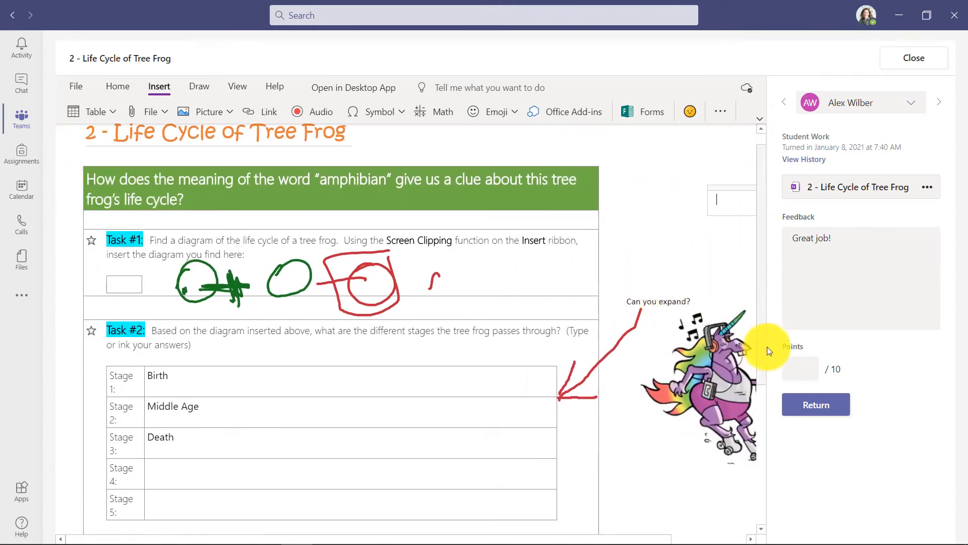
- Score the student's work 8 out of 10 points and return it
left_click(797, 366)
type("8")
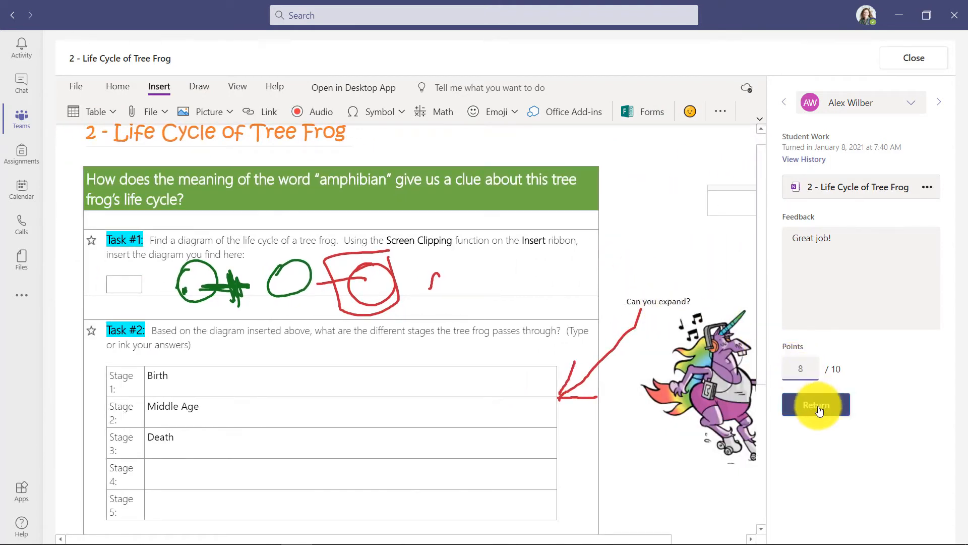
left_click(816, 404)
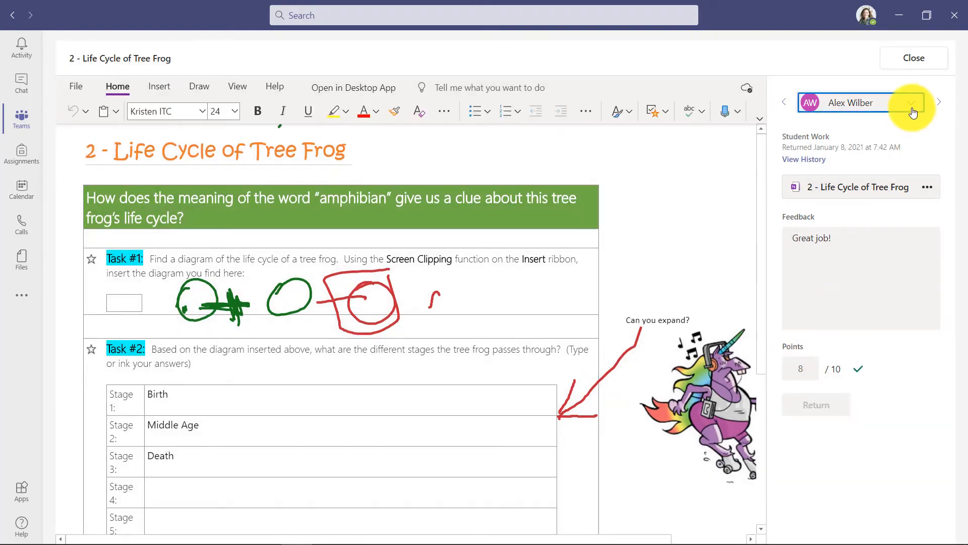
left_click(912, 102)
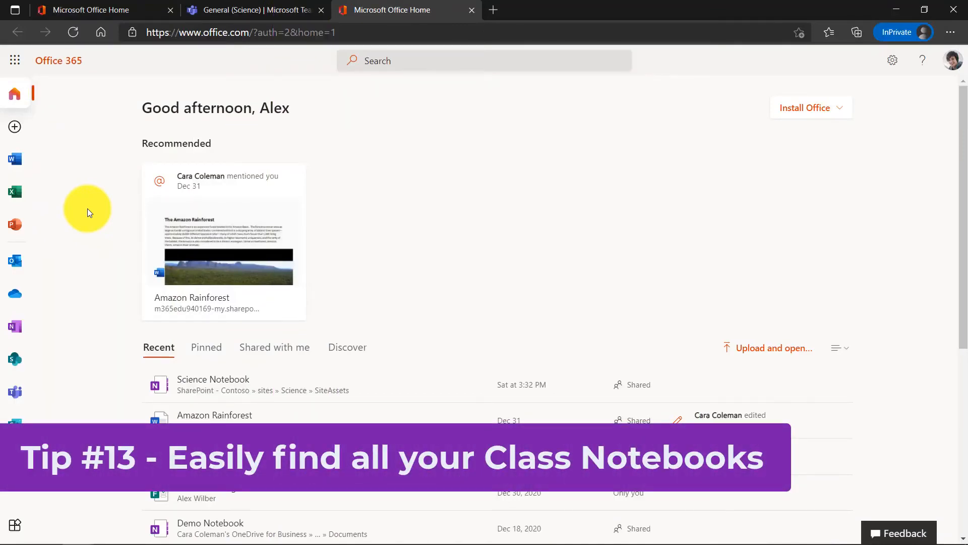
- From the student's Office 365 home page in the browser, open OneNote and show the list of class notebooks
left_click(18, 329)
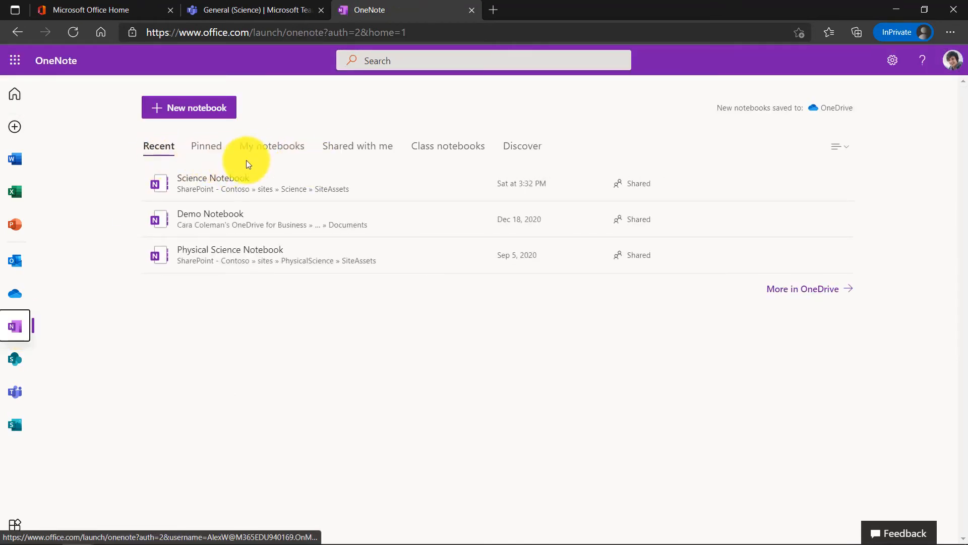
left_click(460, 150)
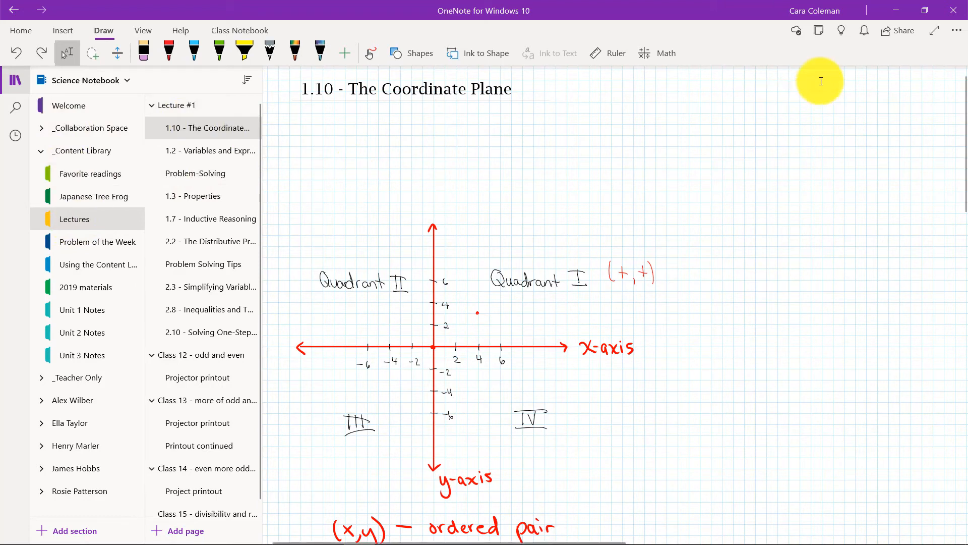
- View the page 1.10 - The Coordinate Plane in full screen in OneNote for Windows 10 and look over its lecture notes
left_click(933, 31)
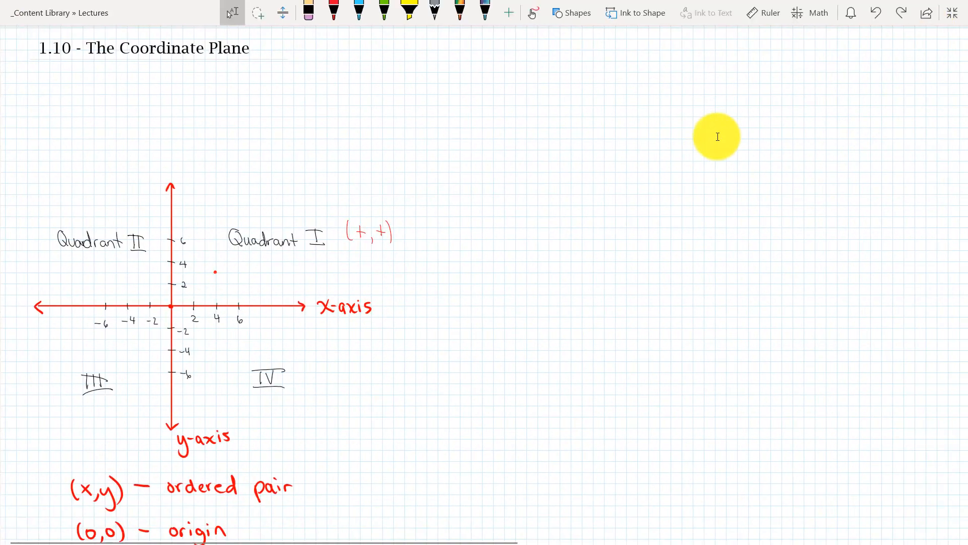
scroll(717, 137, "down", 5)
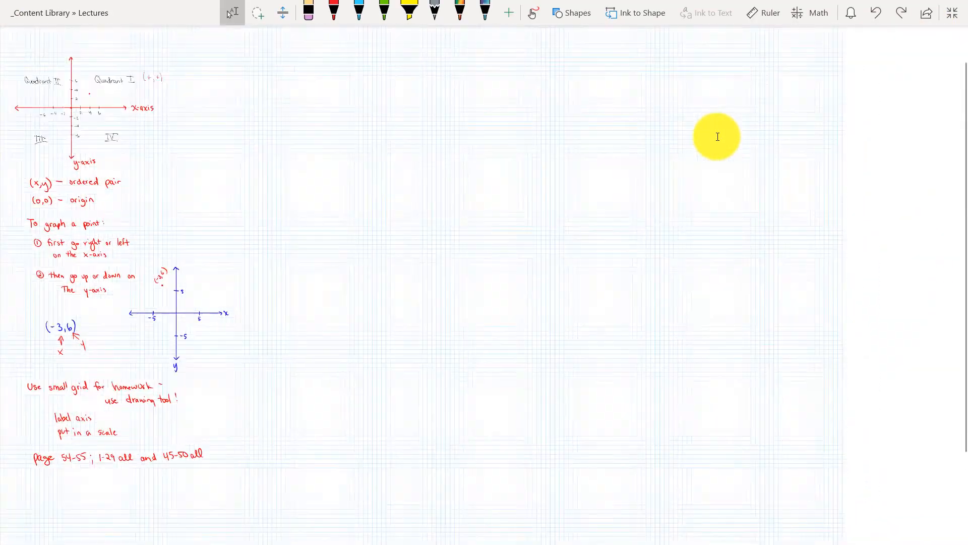
scroll(718, 137, "up", 5)
scroll(718, 137, "up", 6)
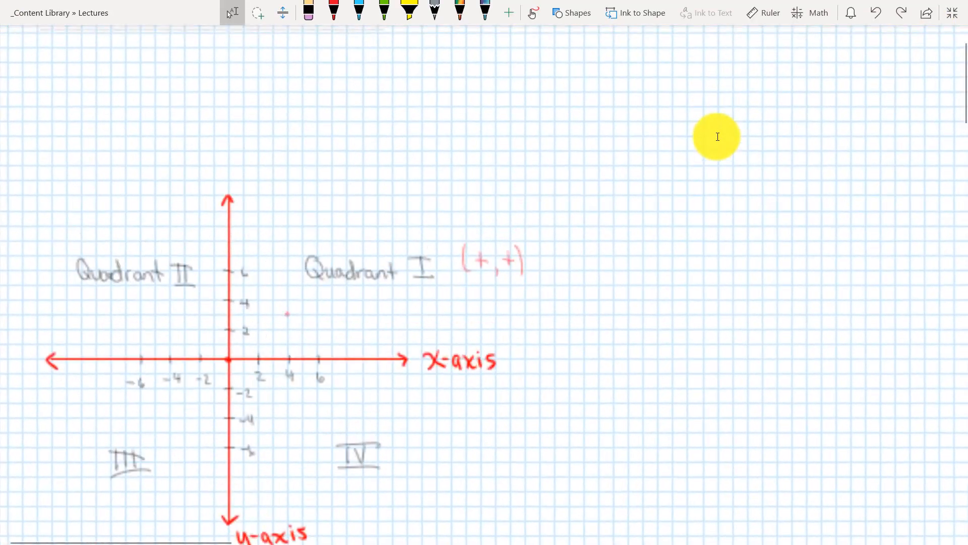
scroll(717, 137, "up", 2)
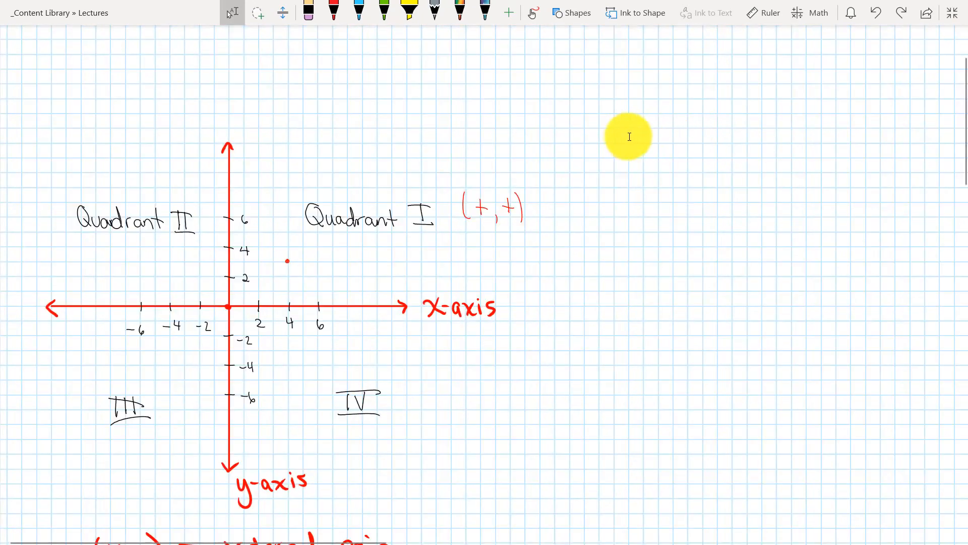
scroll(601, 146, "left", 2)
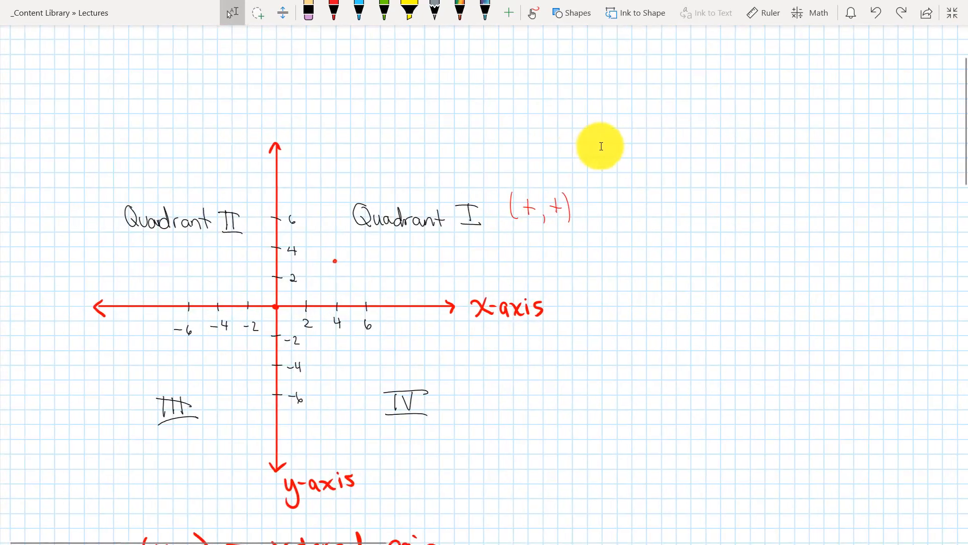
- Draw a red line along the 45° ruler across the coordinate plane, hide the ruler and leave full screen
key("ctrl+r")
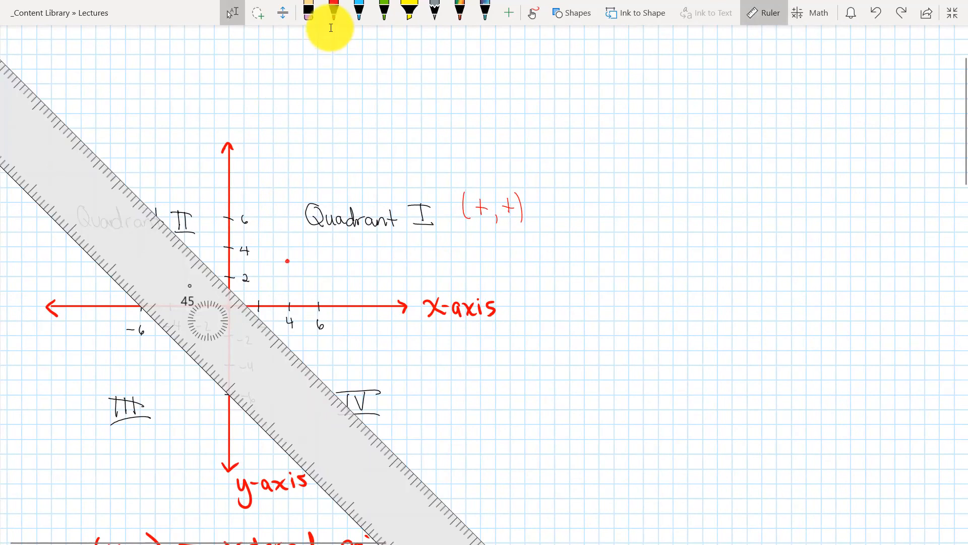
left_click(333, 10)
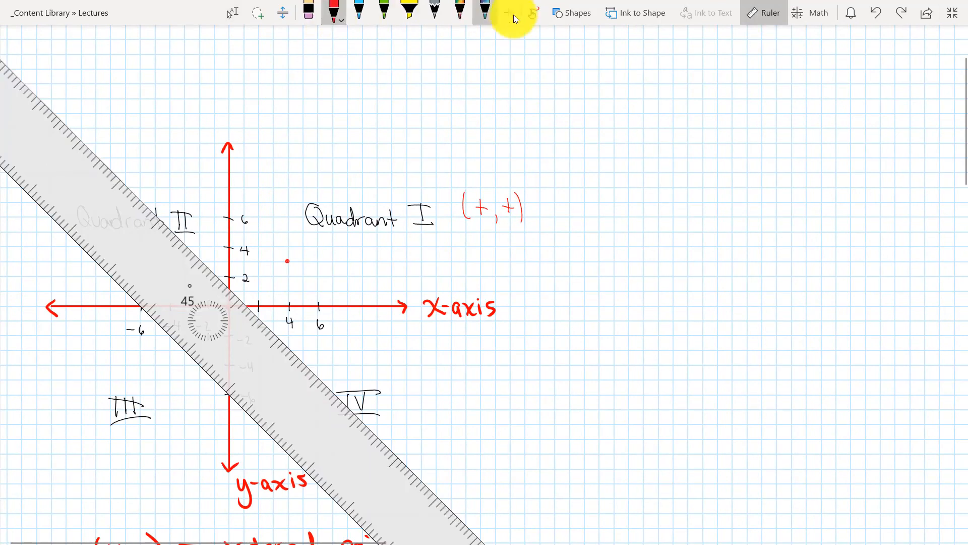
left_click(540, 12)
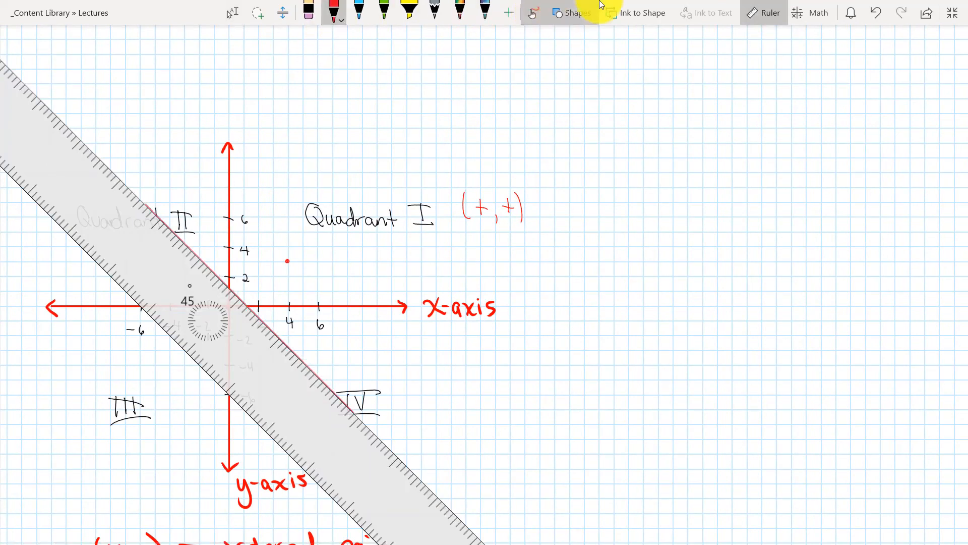
left_click(758, 11)
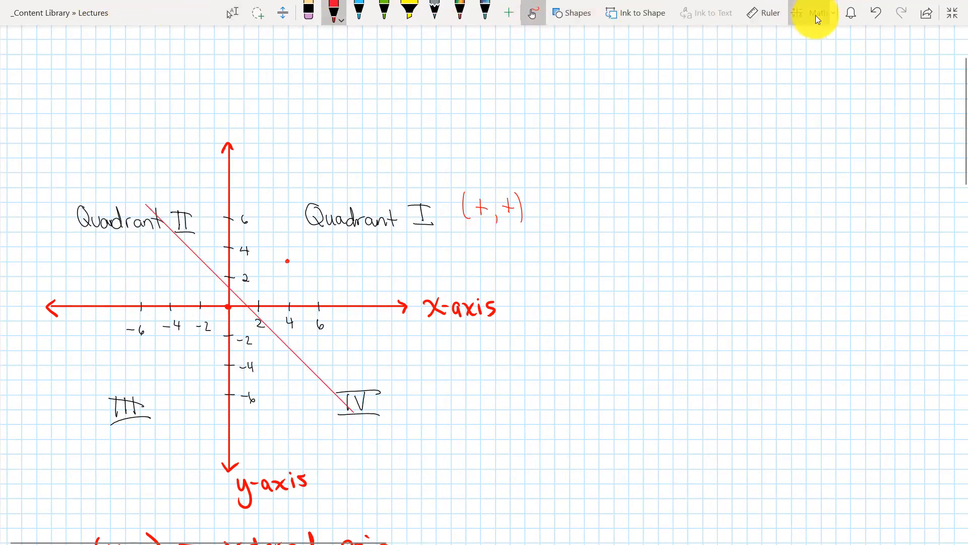
left_click(952, 13)
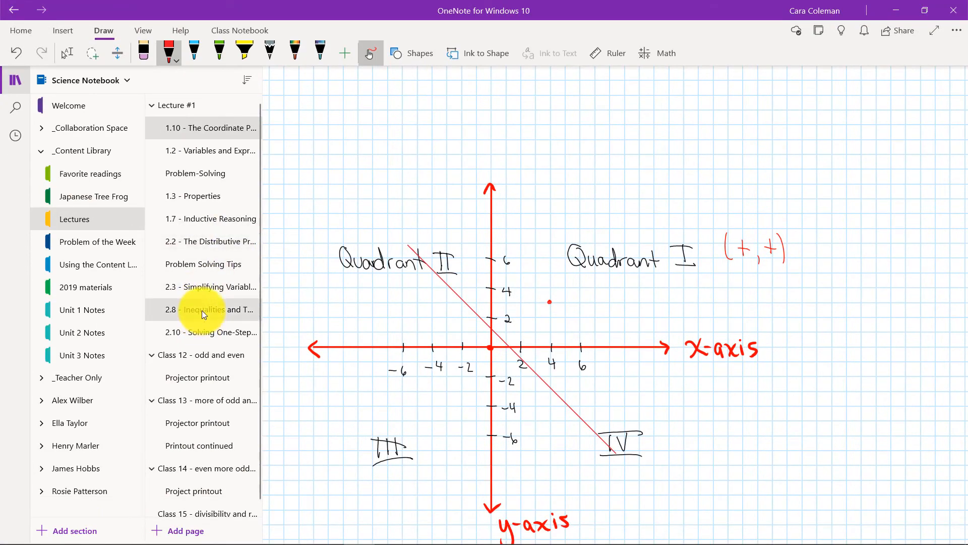
- Open the page 2.8 - Inequalities and Their Graphs in full screen and handwrite "K=5" in rainbow ink beside the notes
left_click(202, 310)
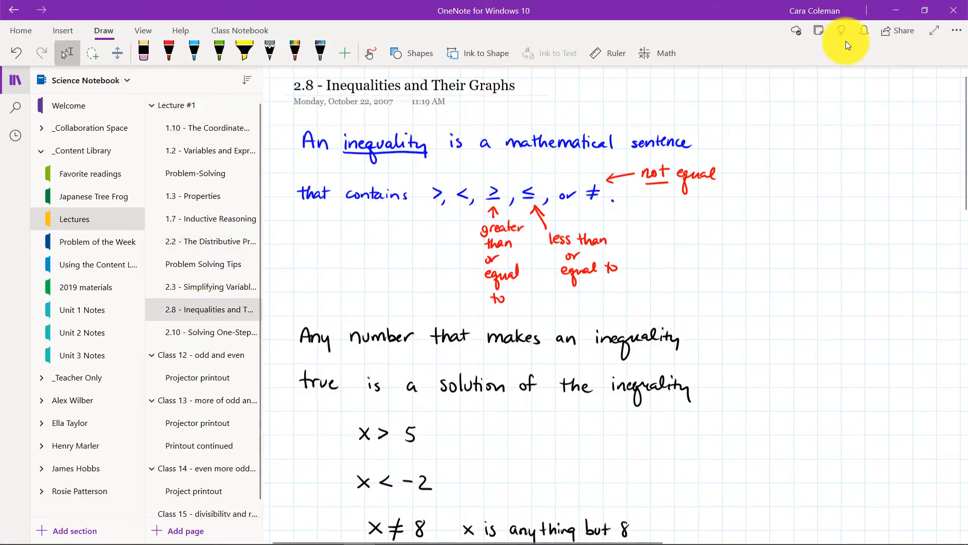
left_click(936, 32)
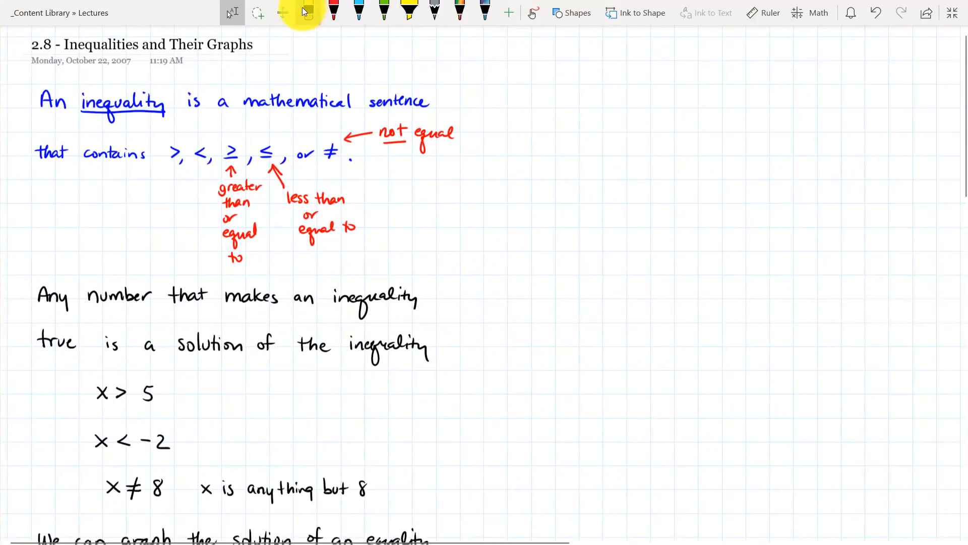
left_click(533, 13)
left_click_drag(465, 218, 465, 343)
left_click_drag(514, 235, 524, 331)
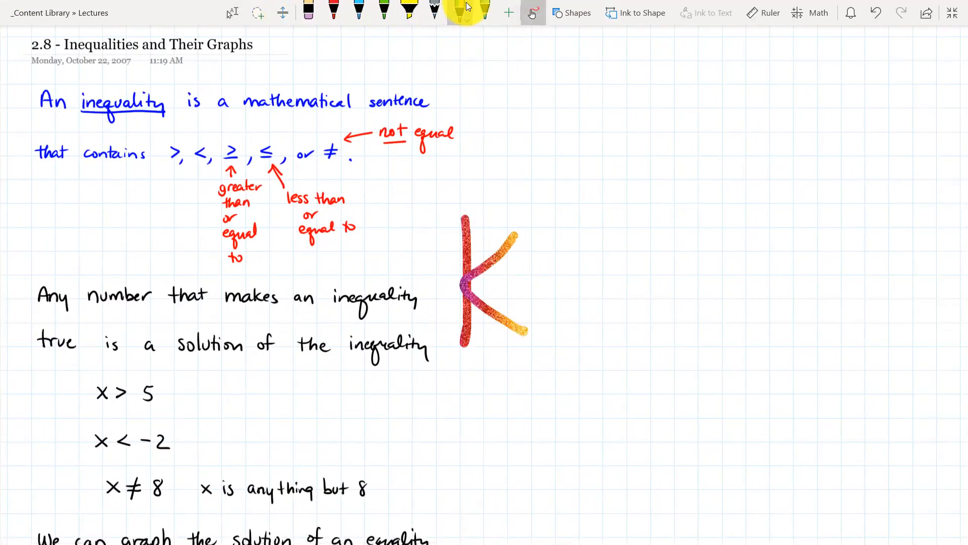
mouse_move(537, 293)
left_mouse_down()
mouse_move(587, 301)
mouse_move(547, 329)
left_mouse_up()
mouse_move(610, 245)
left_mouse_down()
mouse_move(607, 308)
mouse_move(648, 338)
left_mouse_up()
left_click_drag(590, 252, 677, 221)
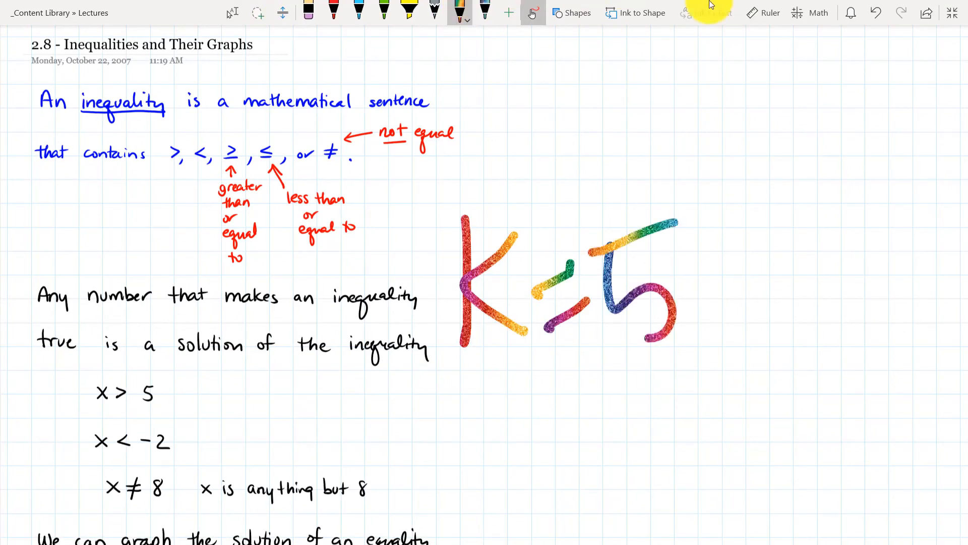
- Draw two rainbow strokes over the handwritten inequality notes and leave full screen
left_click_drag(235, 187, 278, 278)
left_click_drag(338, 375, 334, 343)
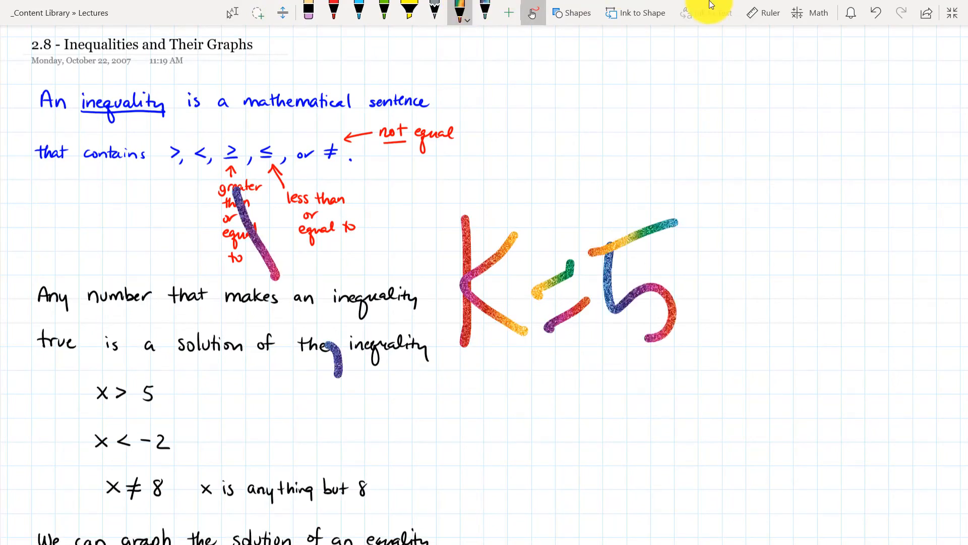
left_click(952, 13)
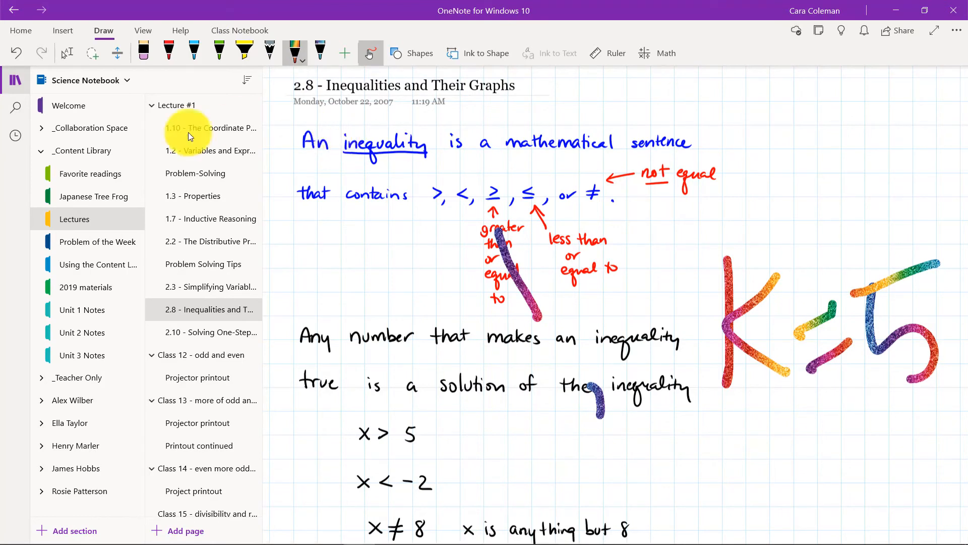
- Move the first student's Class Notes section between Handouts and Homework and add a page titled "Lecture" to it
left_click(44, 400)
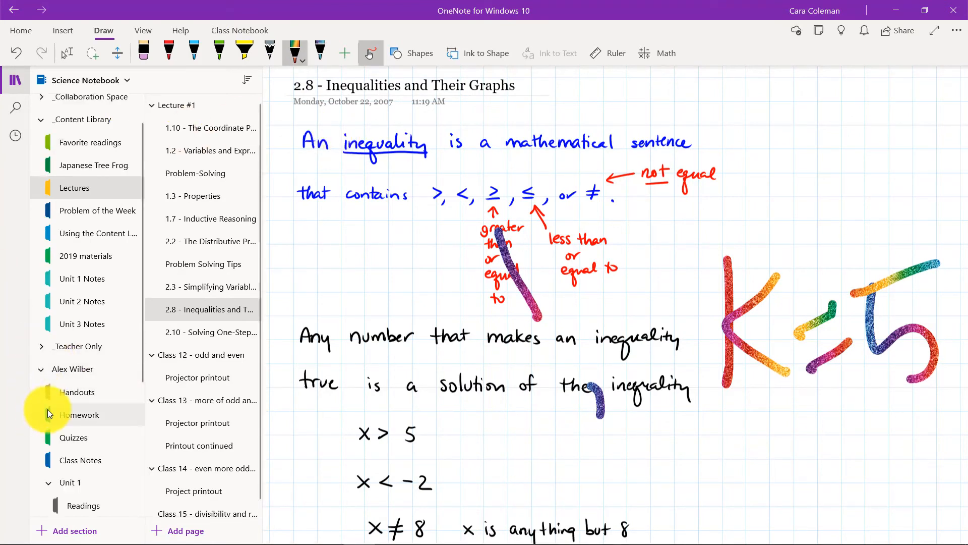
left_click(89, 464)
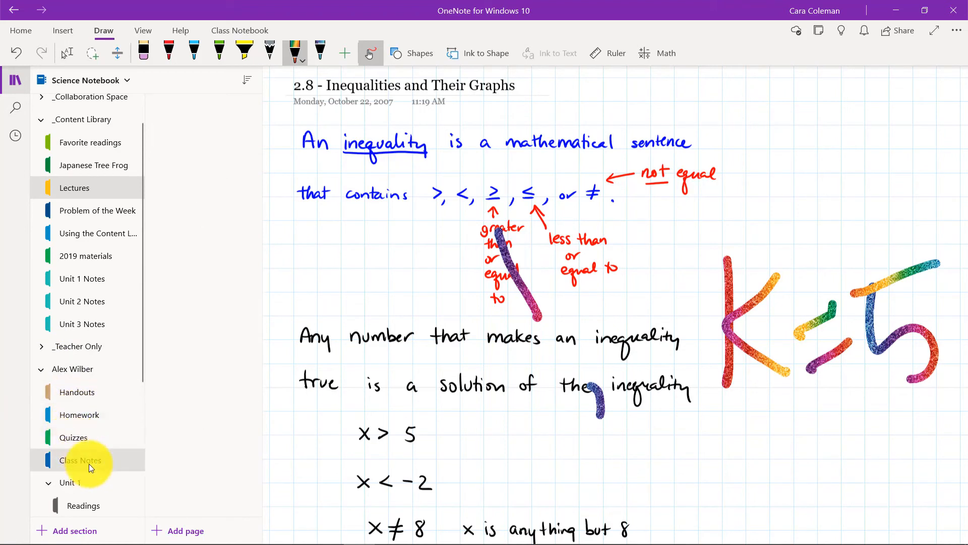
left_click_drag(89, 464, 128, 398)
type("Lecture")
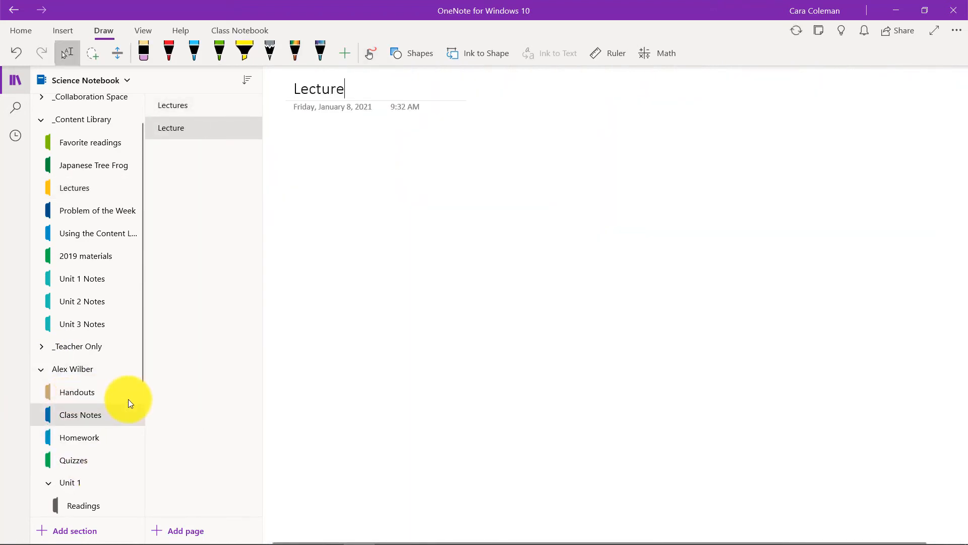
key("Return")
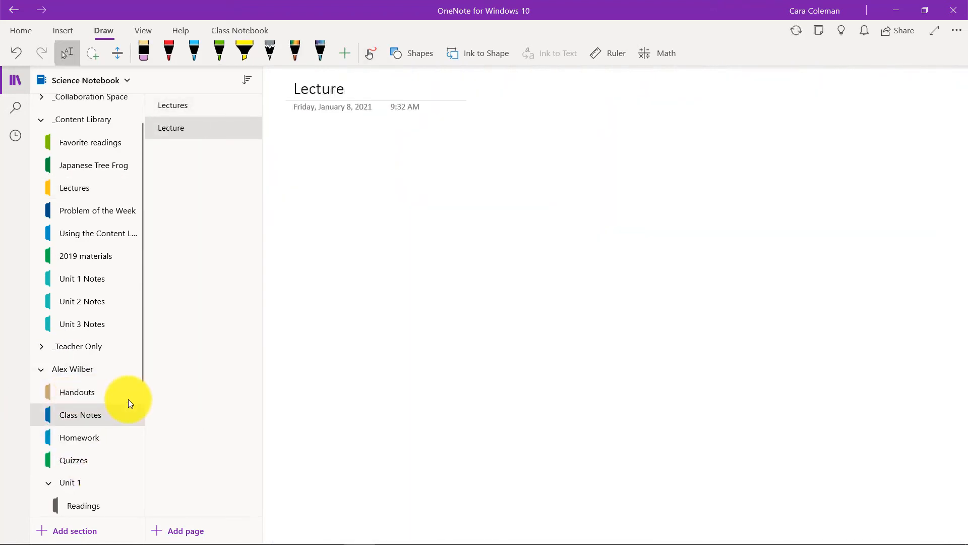
- Complete the new Class Notes page's title as "Lecture Notes"
type("Notes")
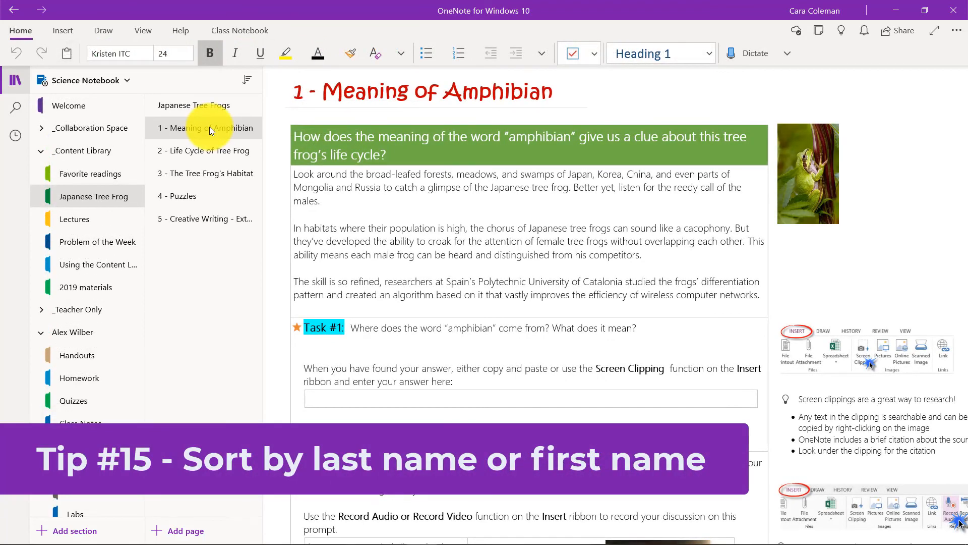
- Start reviewing student work for the Homework page 2 - Life Cycle of Tree Frog, up to the student list
left_click(240, 31)
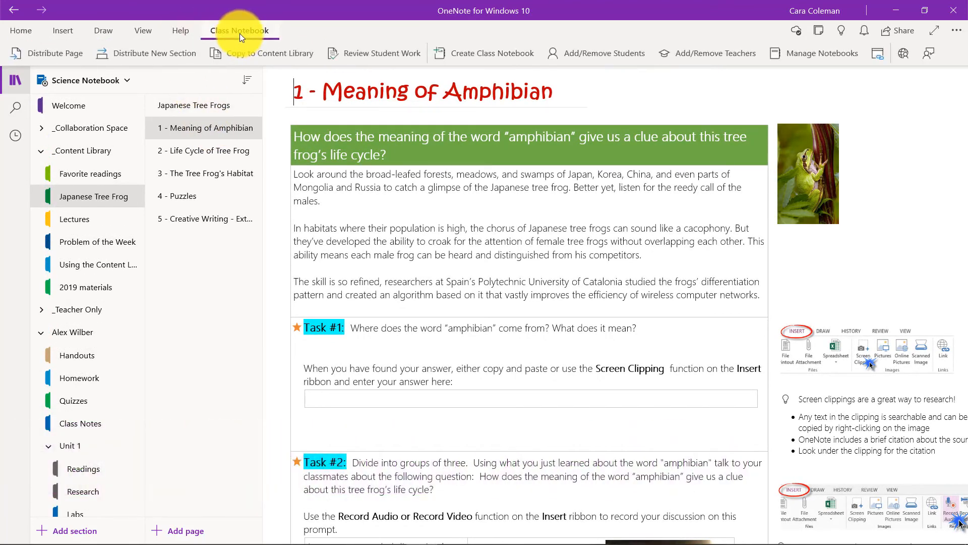
left_click(386, 52)
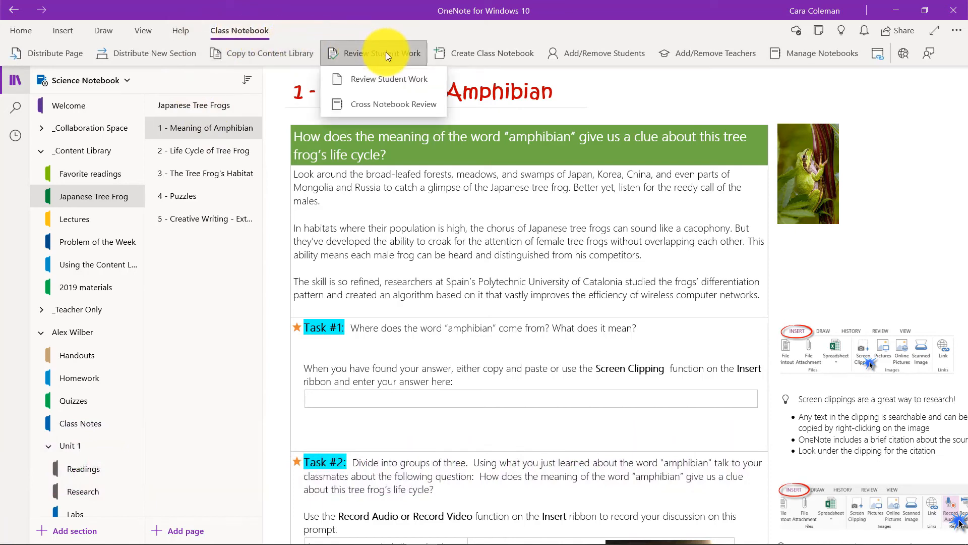
left_click(374, 78)
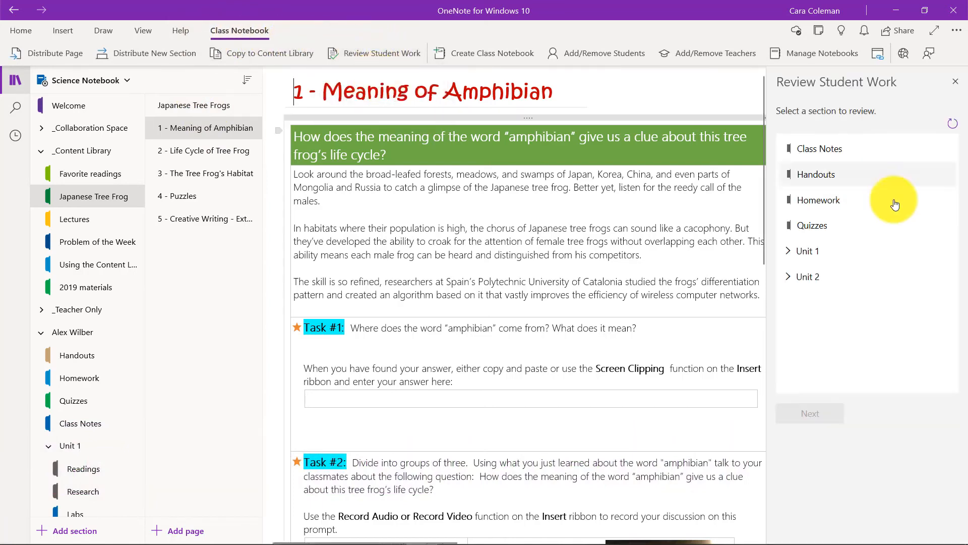
left_click(827, 204)
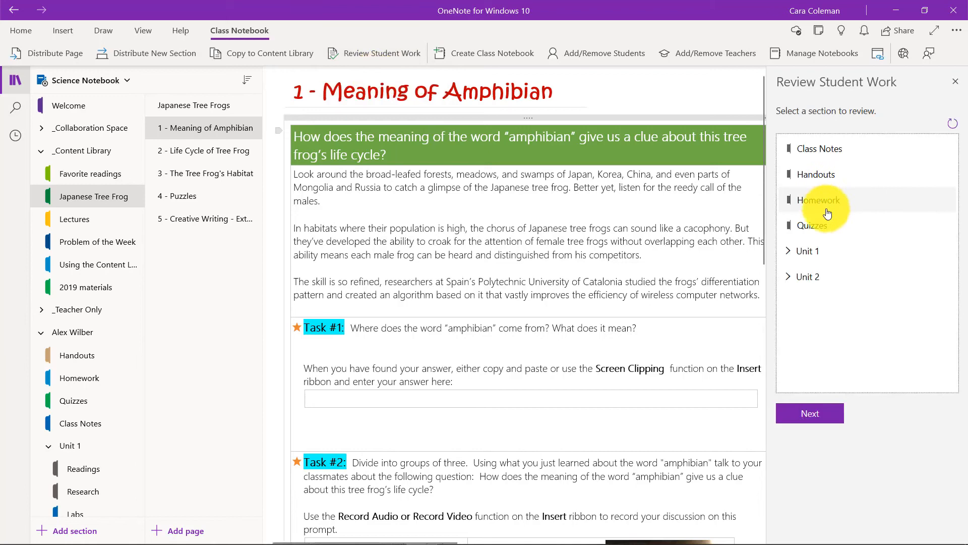
left_click(813, 411)
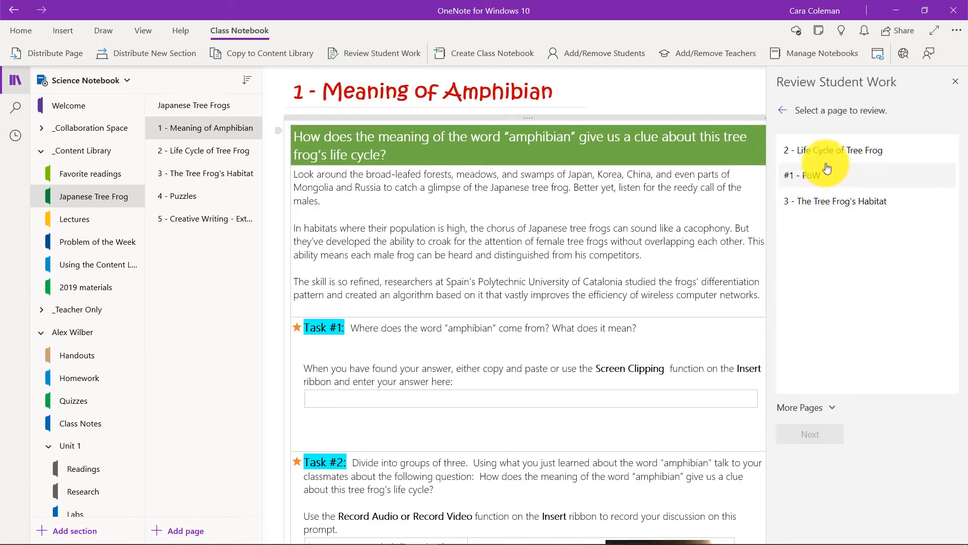
left_click(822, 154)
left_click(806, 433)
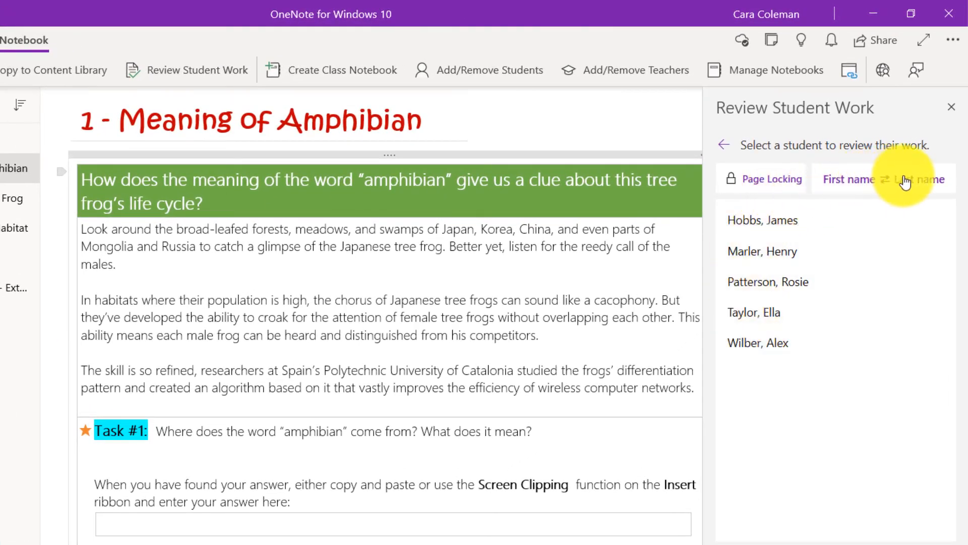
- Switch the review list's student order back and forth between first name and last name
left_click(926, 184)
left_click_drag(753, 218, 745, 225)
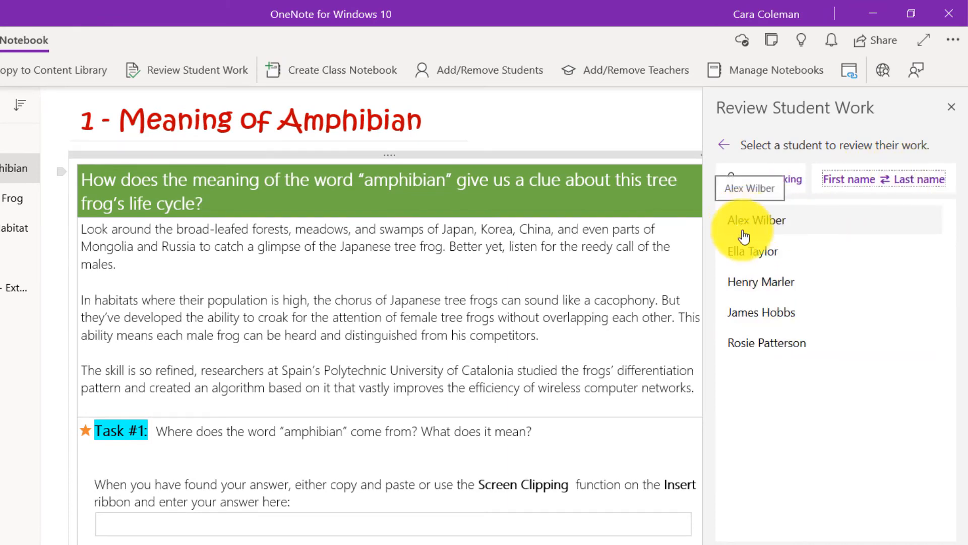
left_click(875, 184)
left_click(875, 184)
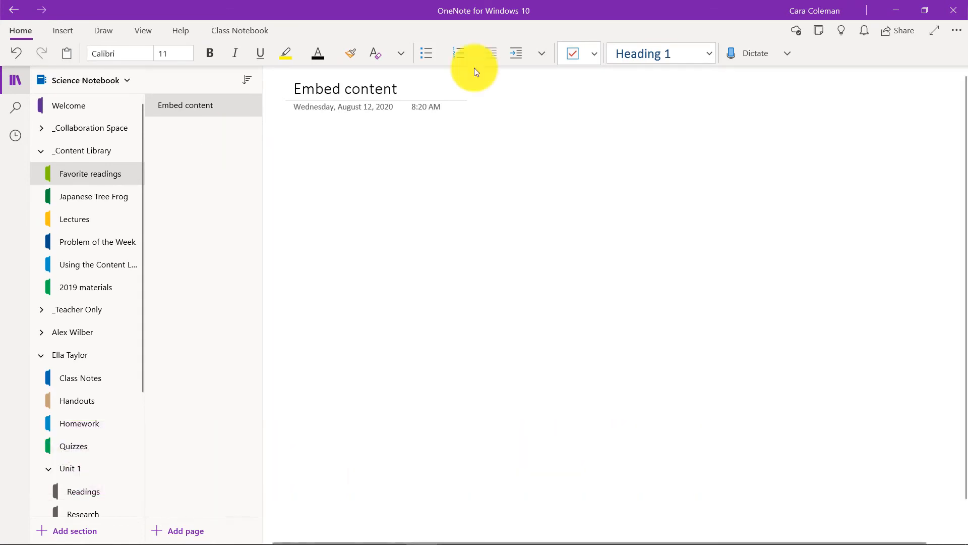
- Paste the Immersive Reader in Microsoft Teams video link onto the Embed content page and enlarge its container and the embedded video
key("ctrl+v")
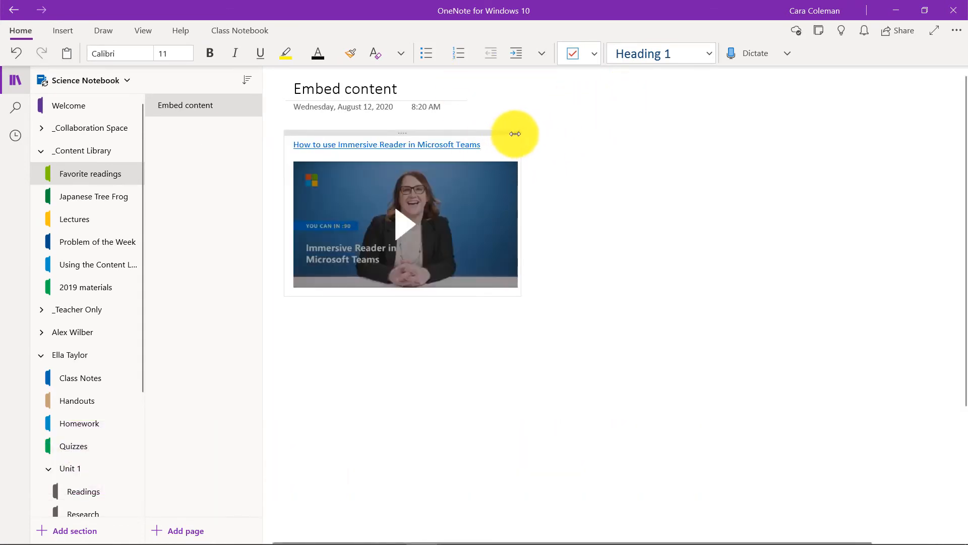
left_click_drag(516, 134, 611, 132)
left_click(504, 212)
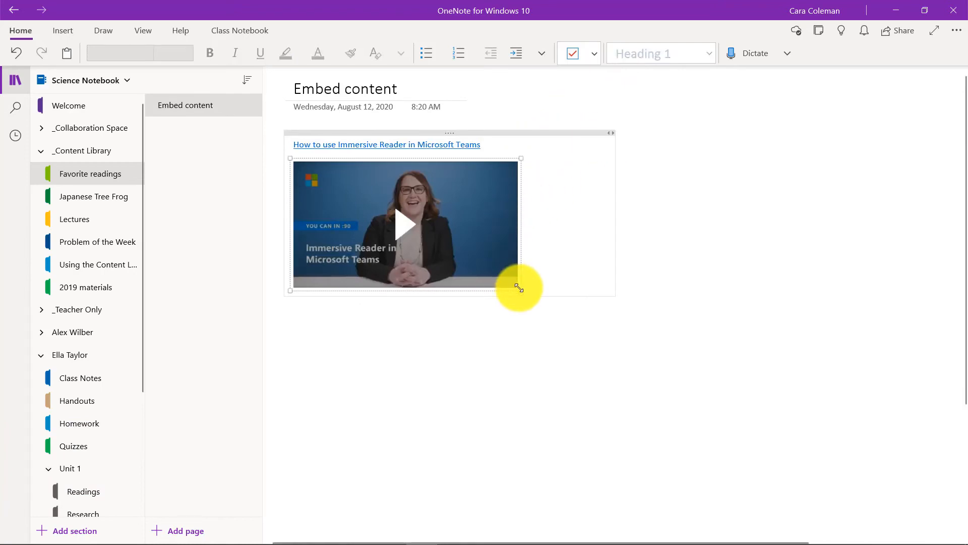
left_click_drag(519, 284, 695, 388)
- Play the embedded video briefly, pause it and dismiss the suggested videos
left_click(494, 278)
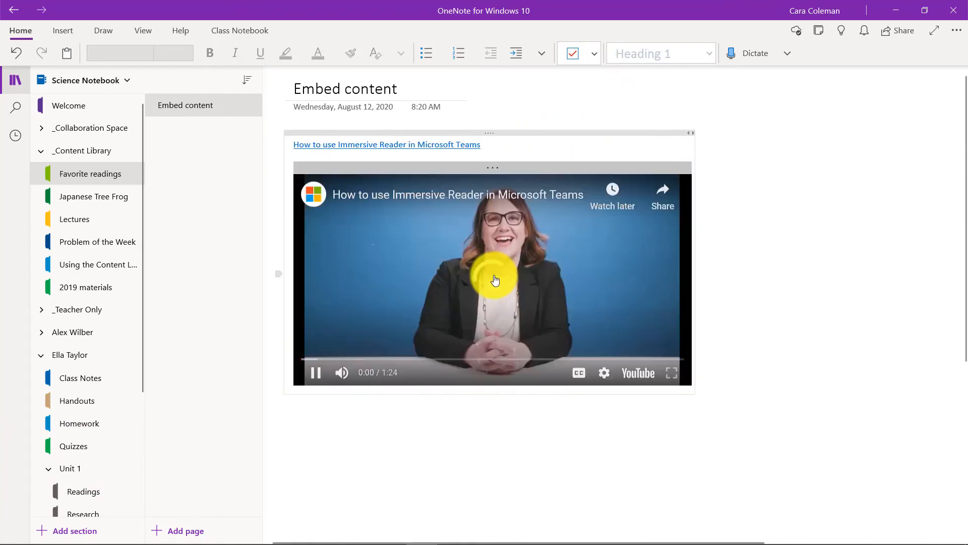
left_click(314, 373)
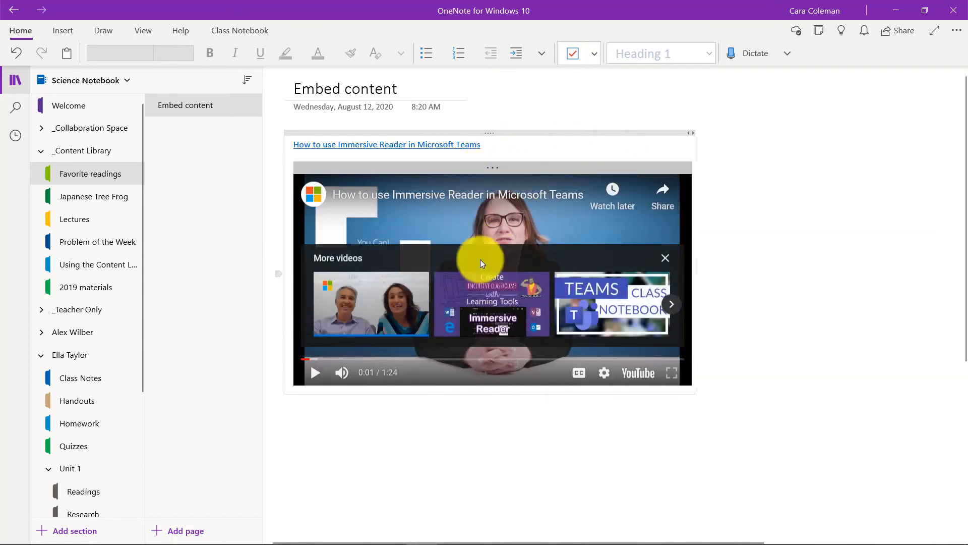
left_click(666, 257)
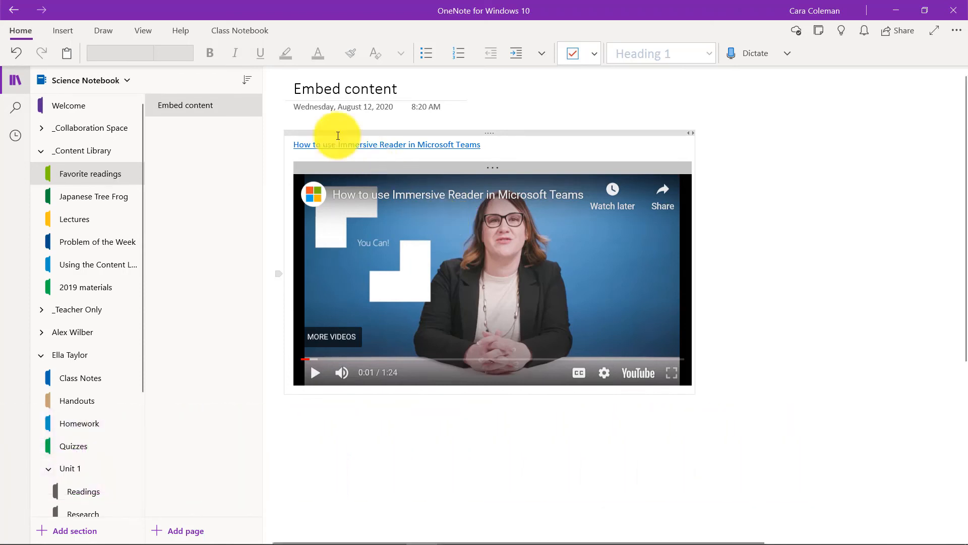
- Distribute the Embed content page to every student's Handouts section and close the distribution pane
left_click(411, 93)
left_click(240, 33)
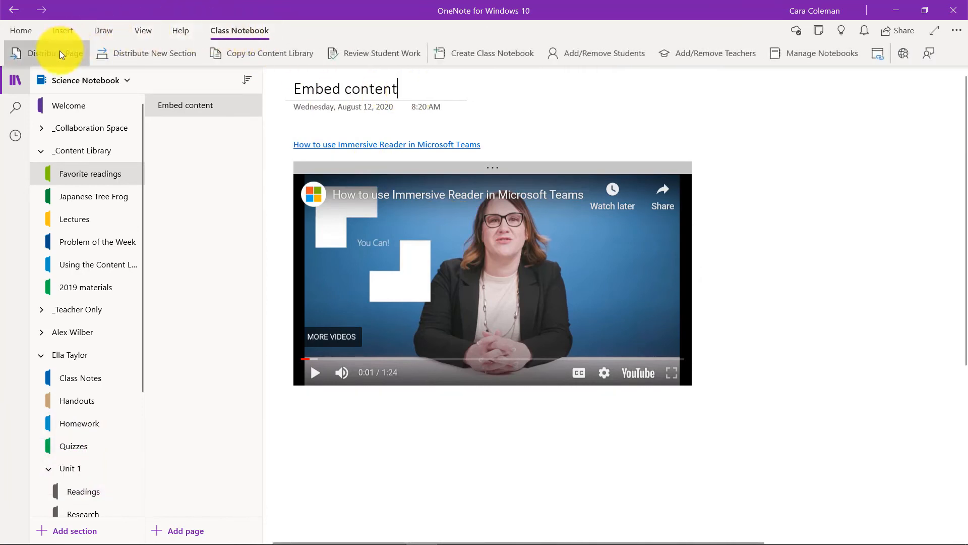
left_click(61, 54)
left_click(61, 79)
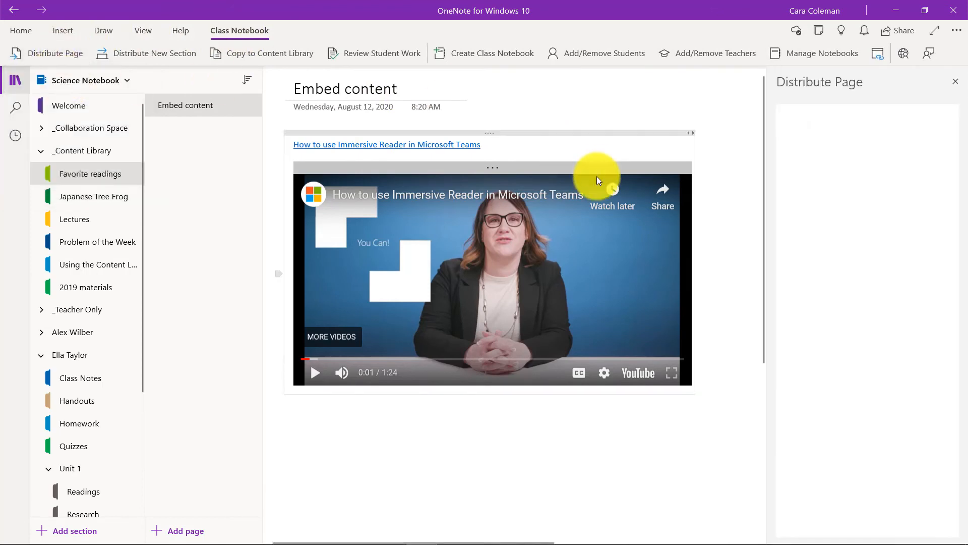
left_click(818, 189)
left_click(817, 453)
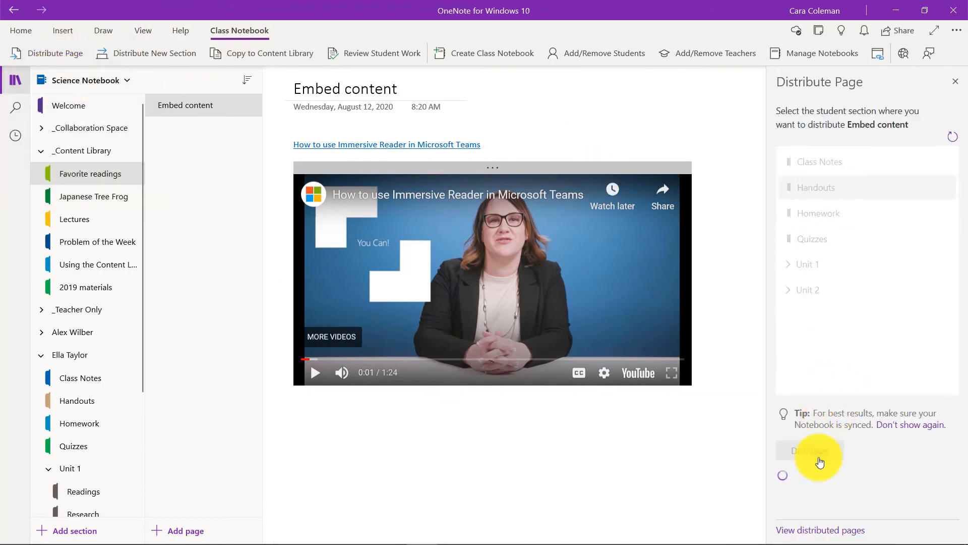
left_click(955, 81)
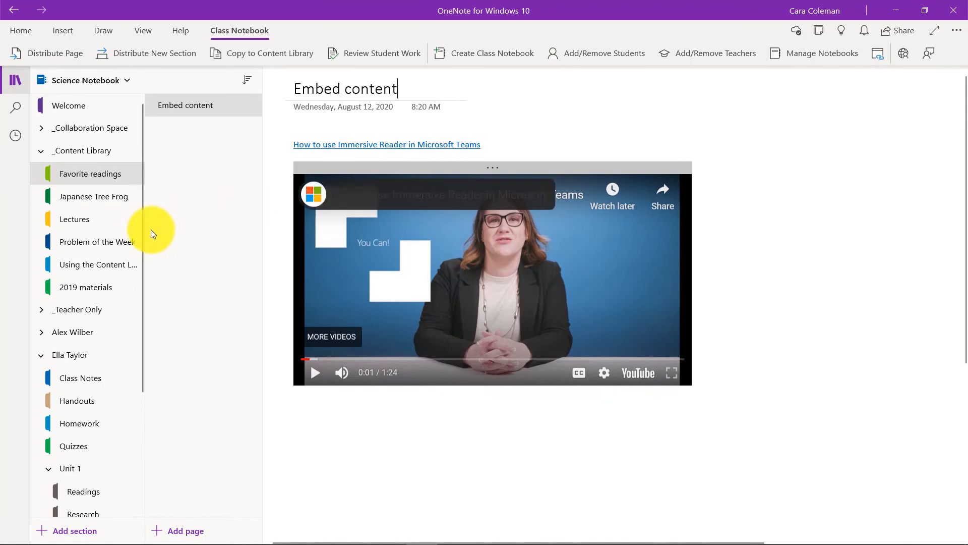
- Open the Handouts section of the expanded student's notebook and check the distributed page
scroll(79, 333, "down", 2)
left_click(73, 352)
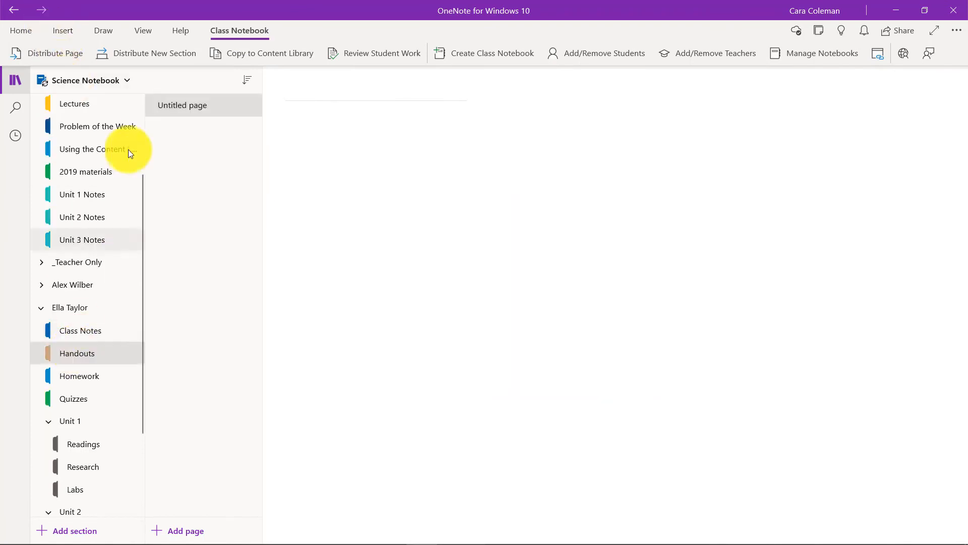
left_click(182, 128)
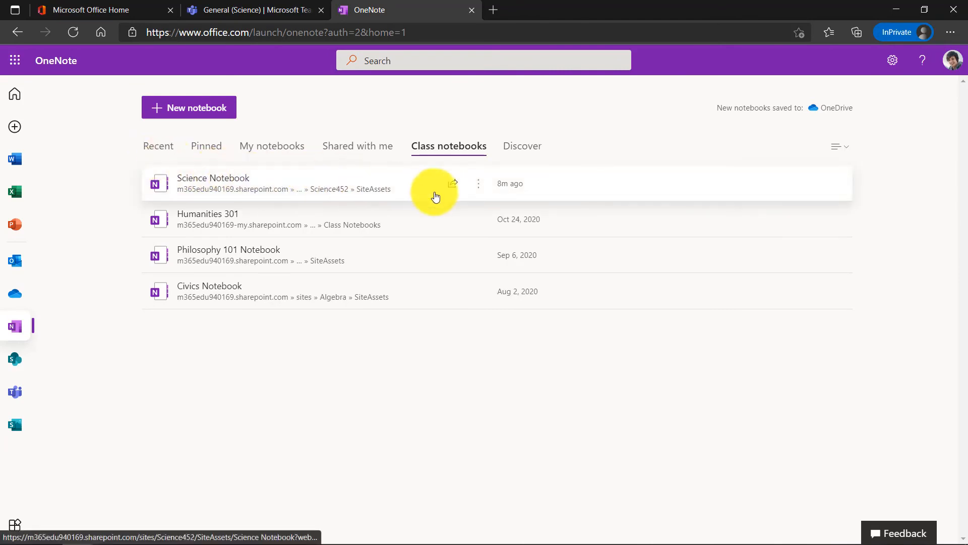
- In OneNote on the web, save a copy of Science Notebook to a personal Microsoft account
left_click(477, 186)
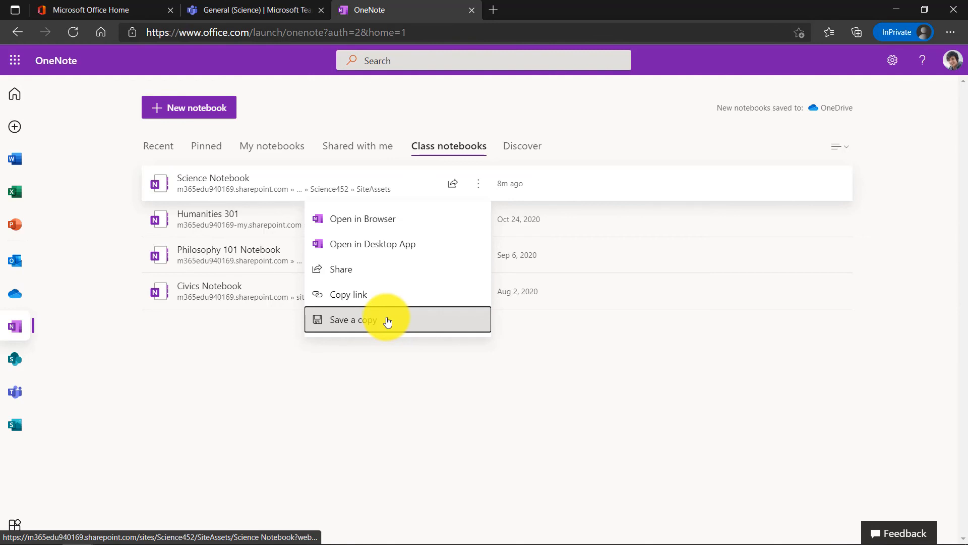
left_click(425, 321)
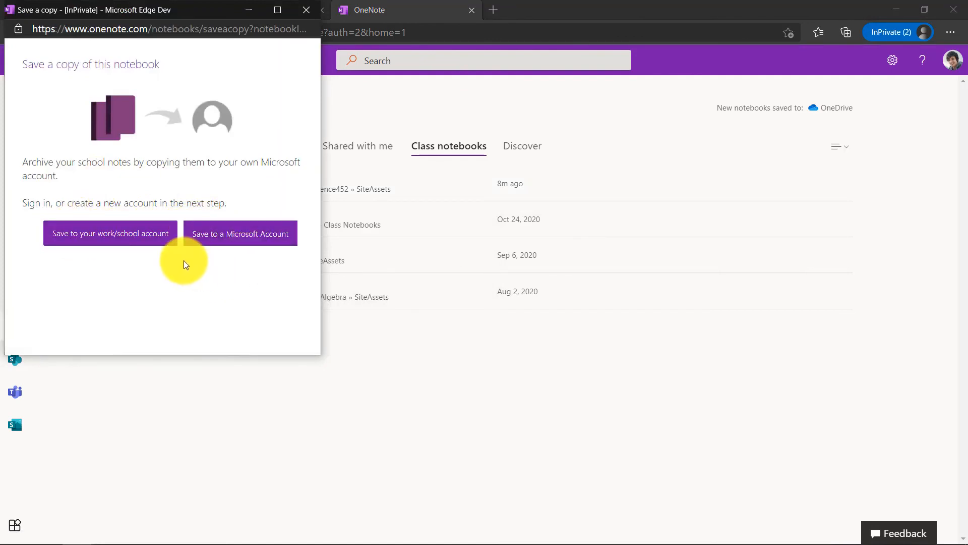
left_click(268, 233)
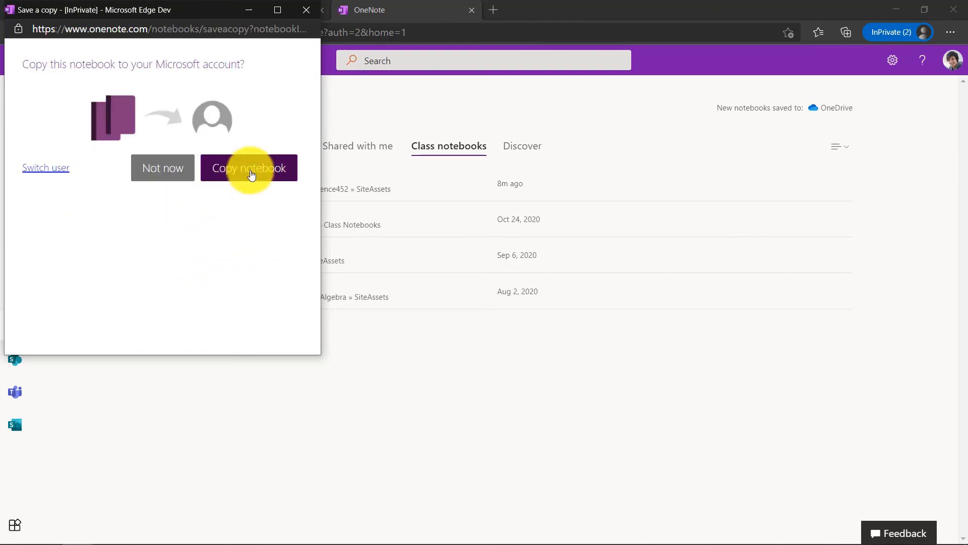
left_click(252, 174)
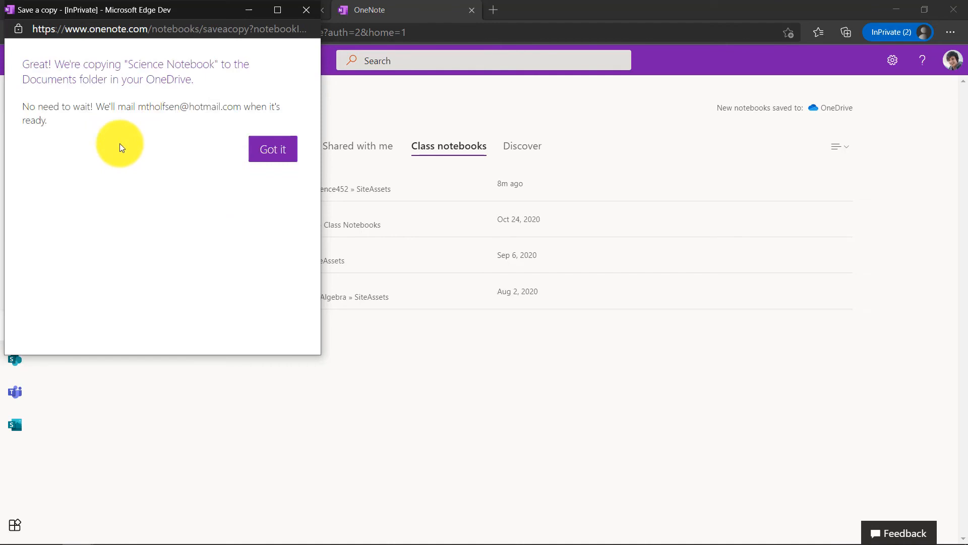
left_click(273, 151)
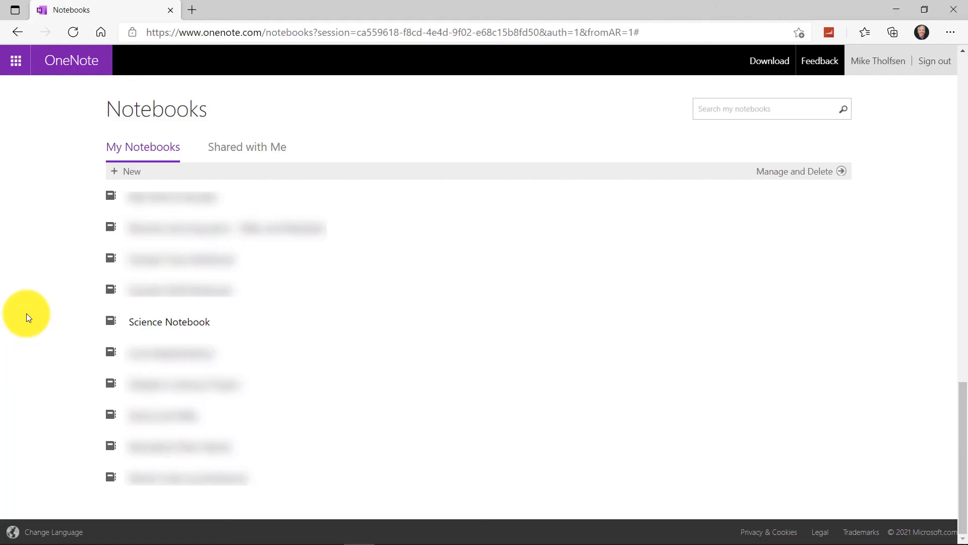
- Open the copied Science Notebook and inspect the student's section group and the Content Library sections
left_click(201, 322)
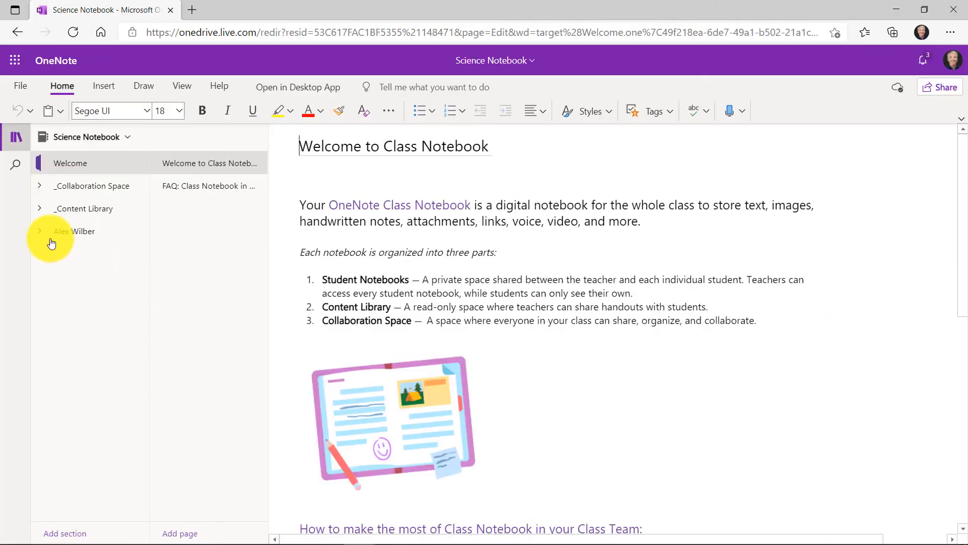
left_click(40, 231)
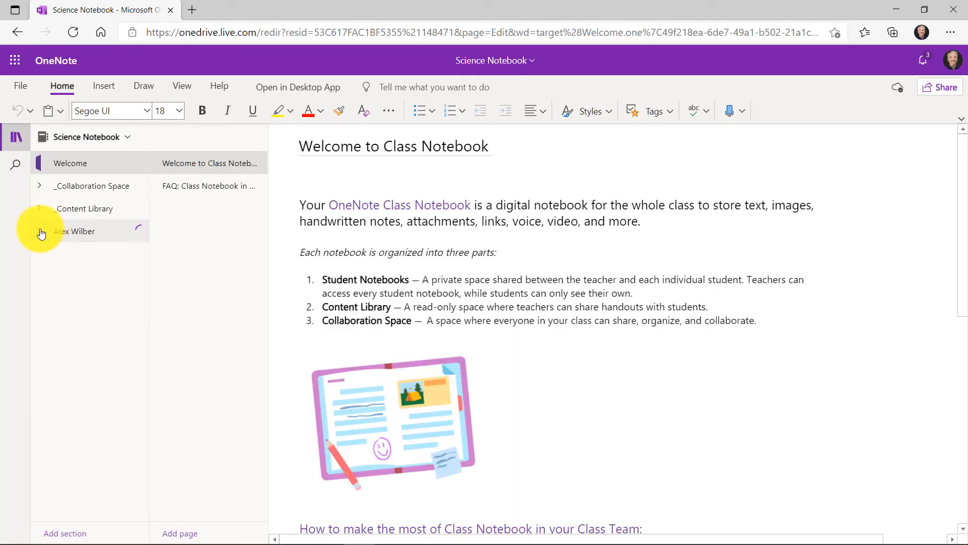
left_click(39, 208)
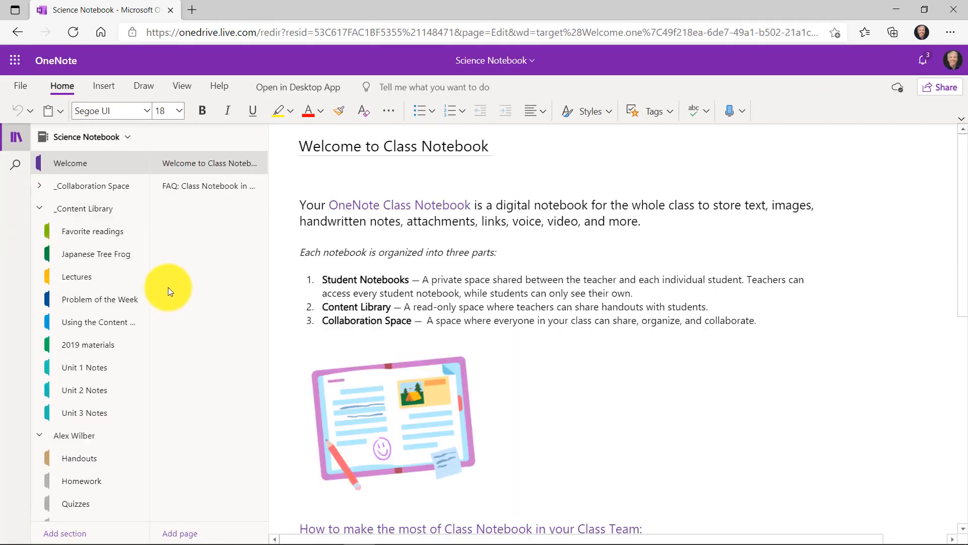
left_click(40, 208)
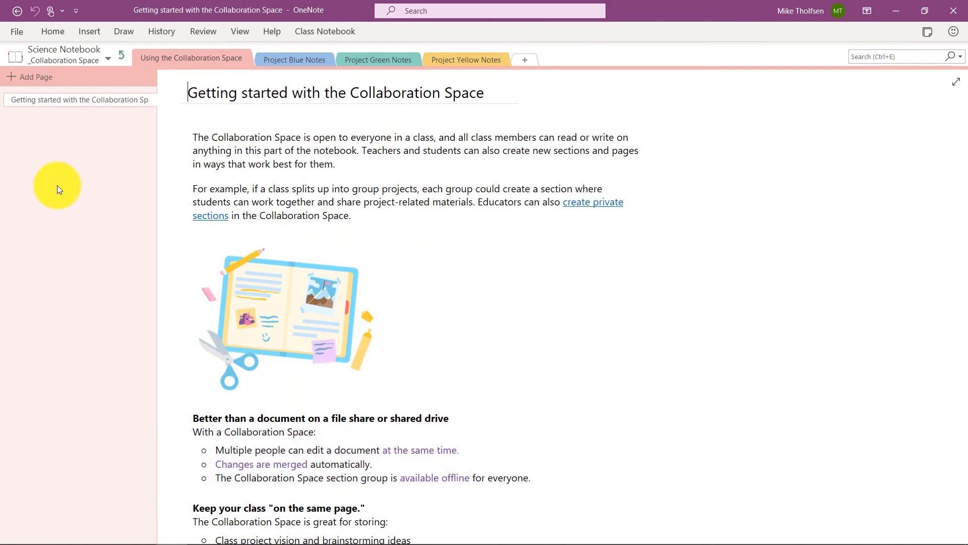
- In the OneNote desktop app, add a page titled "Create lots of pages fast" listing Student 1 through Student 25 on separate lines
key("ctrl+n")
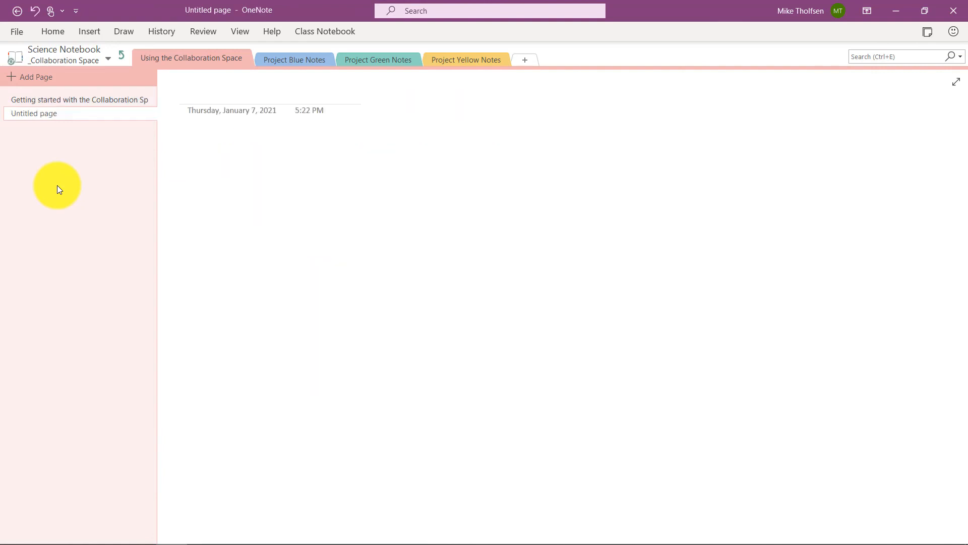
type("Create lots of pages fast")
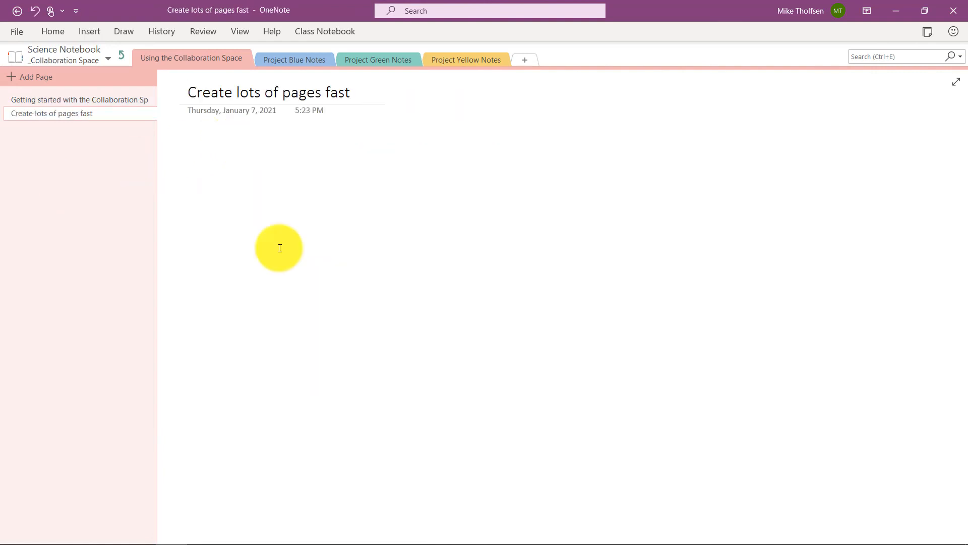
type("Student 1 Student 2 Student 3 Student 4 Student 5 Student 6 Student 7 Student 8 Student 9 Student 10 Student 11 Student 12 Student 13 Student 14 Student 15 Student 16 Student 17 Student 18 Student 19 Student 20 Student 21 Student 22 Student 23 Student 24 Student 25")
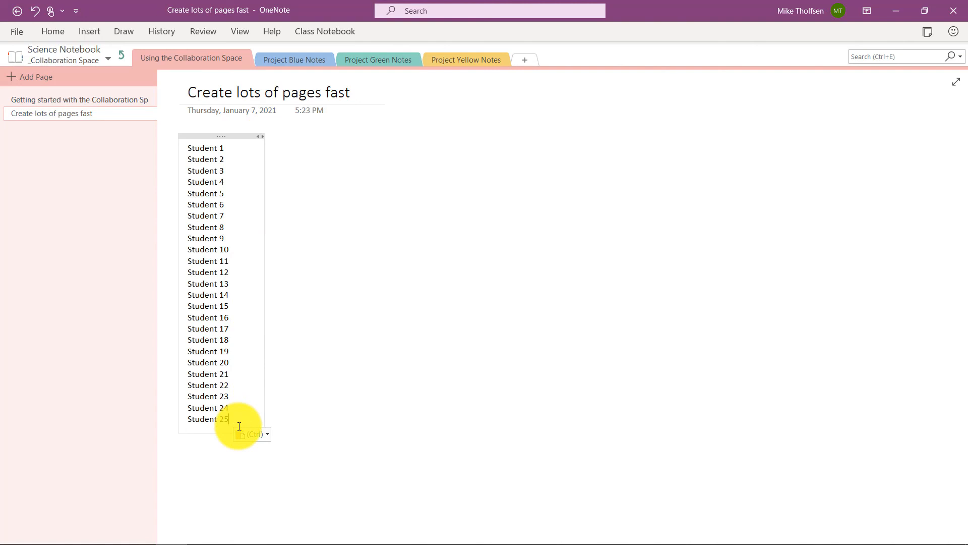
- Turn the whole list from Student 1 to Student 25 into links to new pages, one per entry
key("shift+Up")
key("shift+Up")
key("shift+Up")
key("shift+Up")
key("shift+Up")
key("shift+Up")
key("shift+Up")
key("shift+Up")
key("shift+Up")
key("shift+Up")
key("shift+Up")
key("shift+Up")
key("shift+Up")
key("shift+Up")
key("shift+Up")
key("shift+Up")
key("shift+Up")
key("shift+Up")
key("shift+Up")
key("shift+Up")
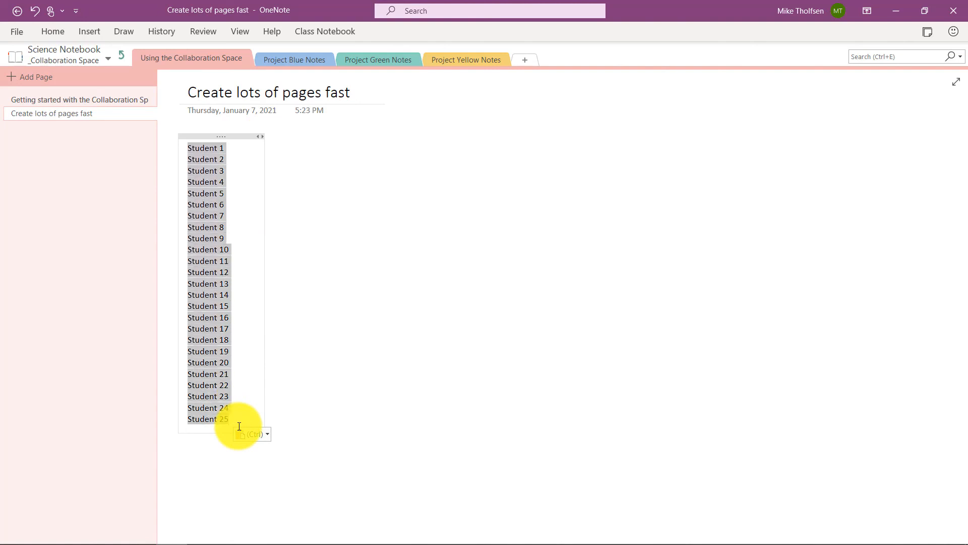
right_click(213, 195)
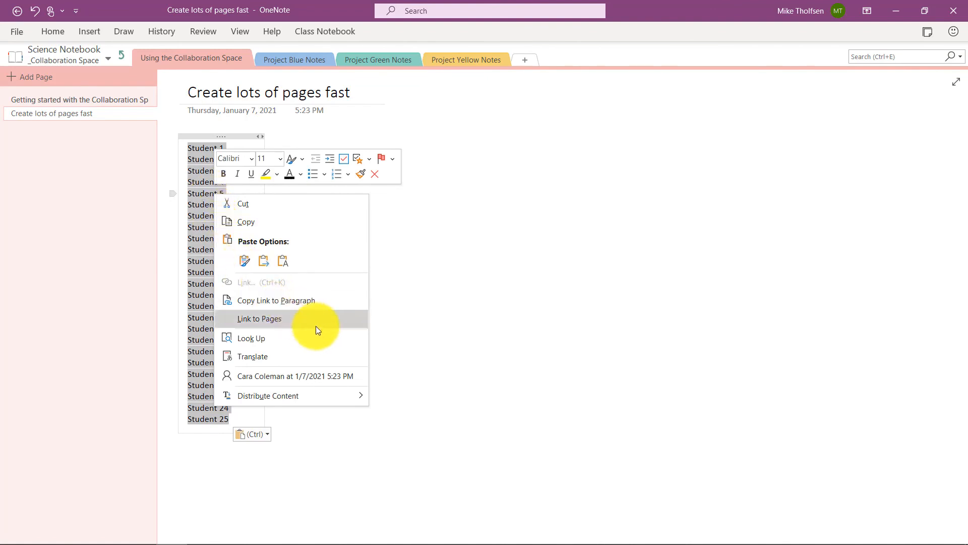
left_click(319, 315)
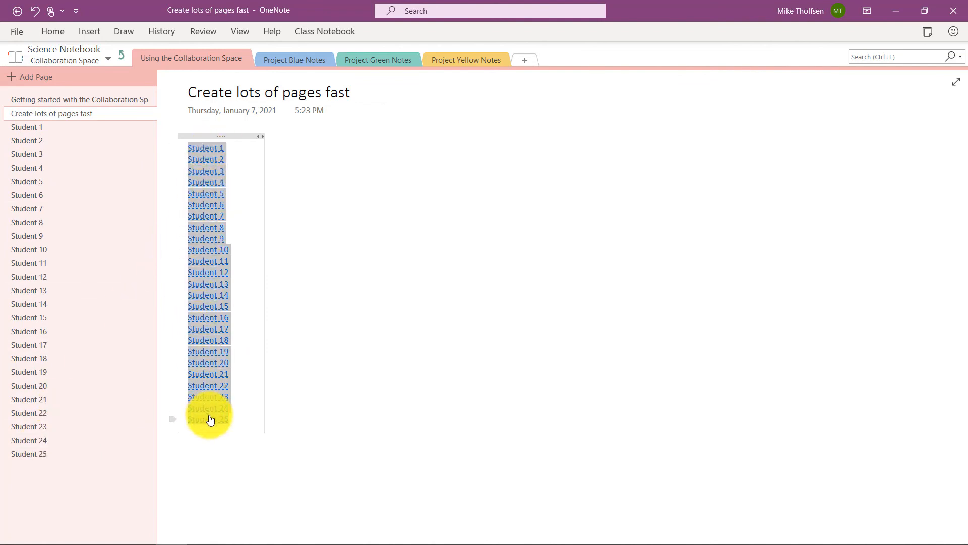
left_click(362, 89)
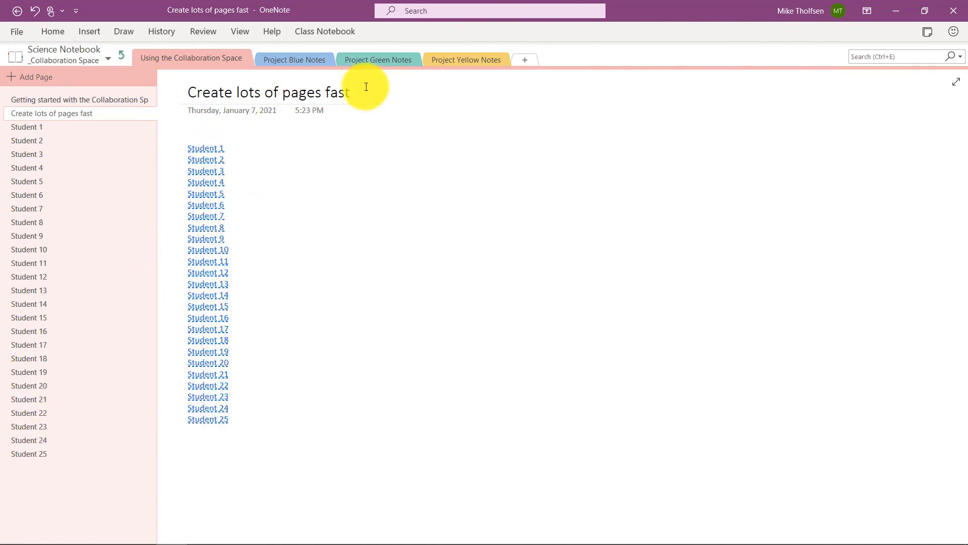
- View the Student 1 page and return to the Create lots of pages fast page
left_click(43, 128)
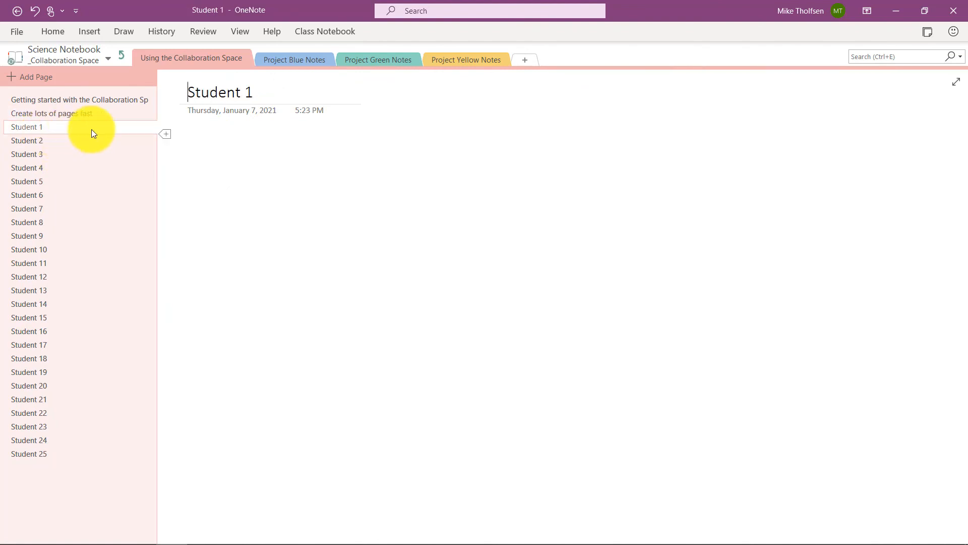
left_click(57, 116)
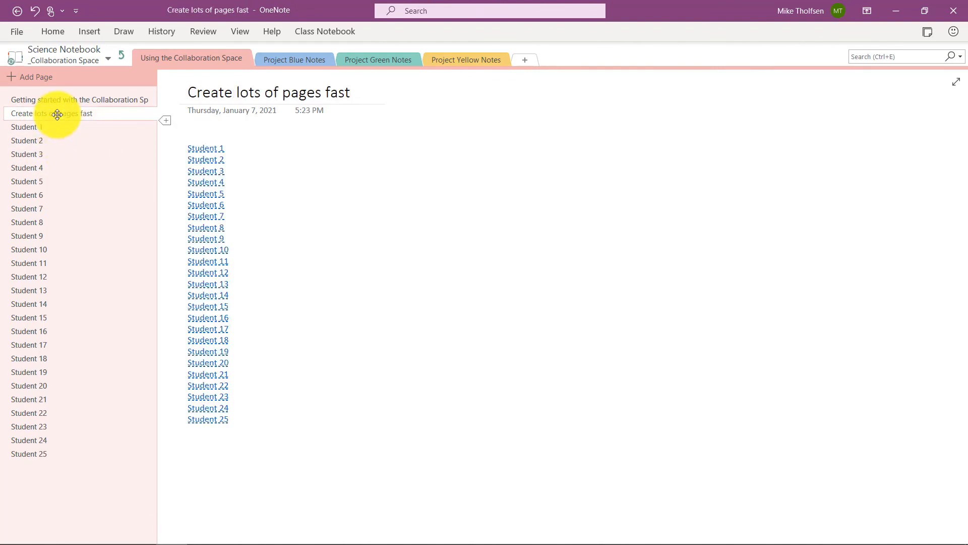